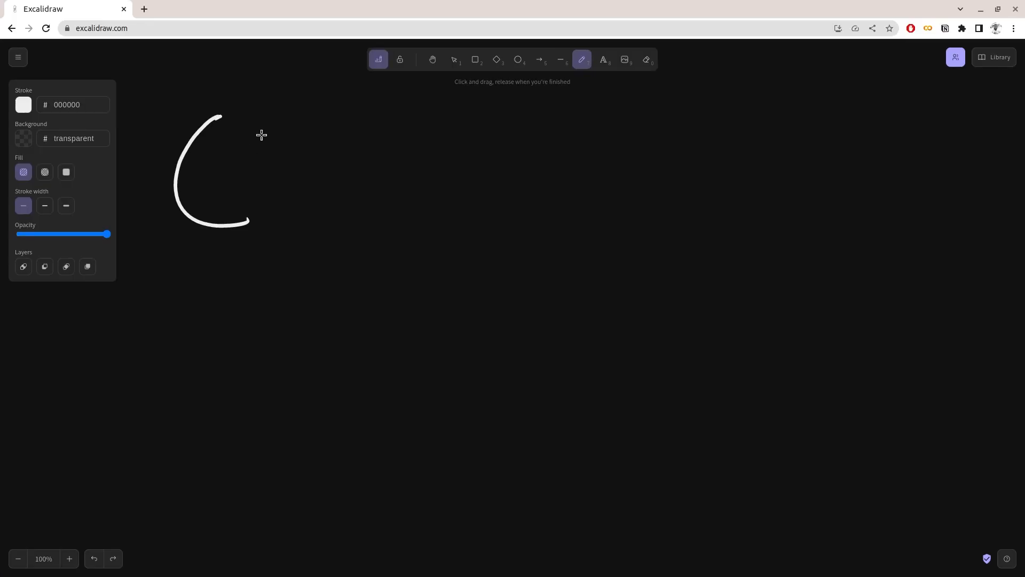
- Add freehand pencil strokes beside the large C-shaped stroke on the canvas to continue the handwriting
{"action": "left_click_drag", "start_coordinate": [257, 109], "coordinate": [262, 174]}
{"action": "left_click_drag", "start_coordinate": [310, 231], "coordinate": [374, 206]}
{"action": "mouse_move", "coordinate": [367, 121]}
{"action": "left_mouse_down"}
{"action": "mouse_move", "coordinate": [382, 187]}
{"action": "mouse_move", "coordinate": [401, 206]}
{"action": "left_mouse_up"}
{"action": "left_click_drag", "start_coordinate": [374, 160], "coordinate": [425, 136]}
{"action": "left_click_drag", "start_coordinate": [528, 147], "coordinate": [495, 219]}
{"action": "left_click_drag", "start_coordinate": [545, 145], "coordinate": [565, 305]}
{"action": "left_click_drag", "start_coordinate": [704, 162], "coordinate": [703, 181]}
{"action": "left_click_drag", "start_coordinate": [668, 114], "coordinate": [673, 110]}
{"action": "left_click_drag", "start_coordinate": [325, 330], "coordinate": [407, 300]}
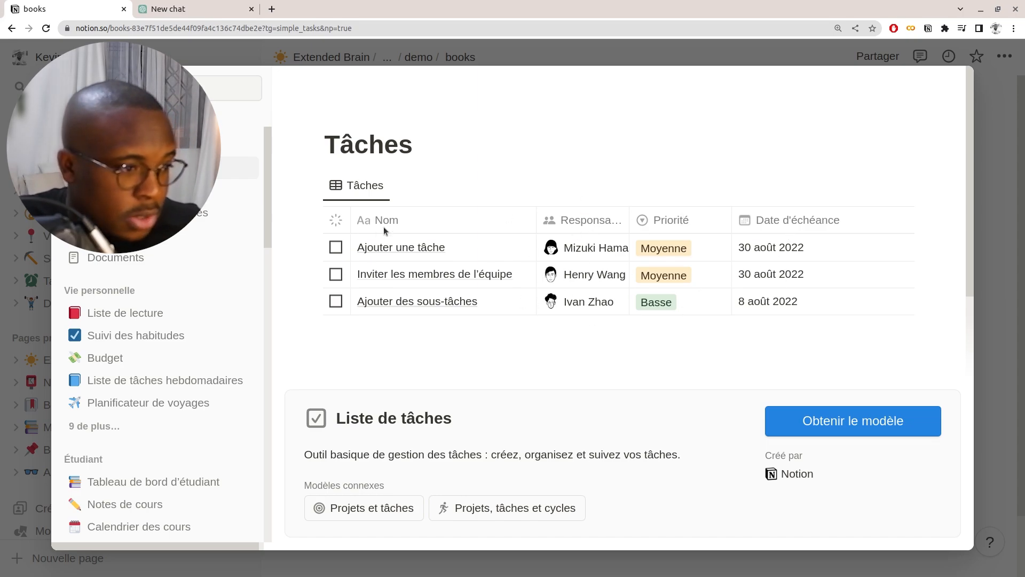
- Preview the Projets, tâches et cycles template in Notion and expand the full list of Vie personnelle templates
{"action": "left_click", "coordinate": [160, 212]}
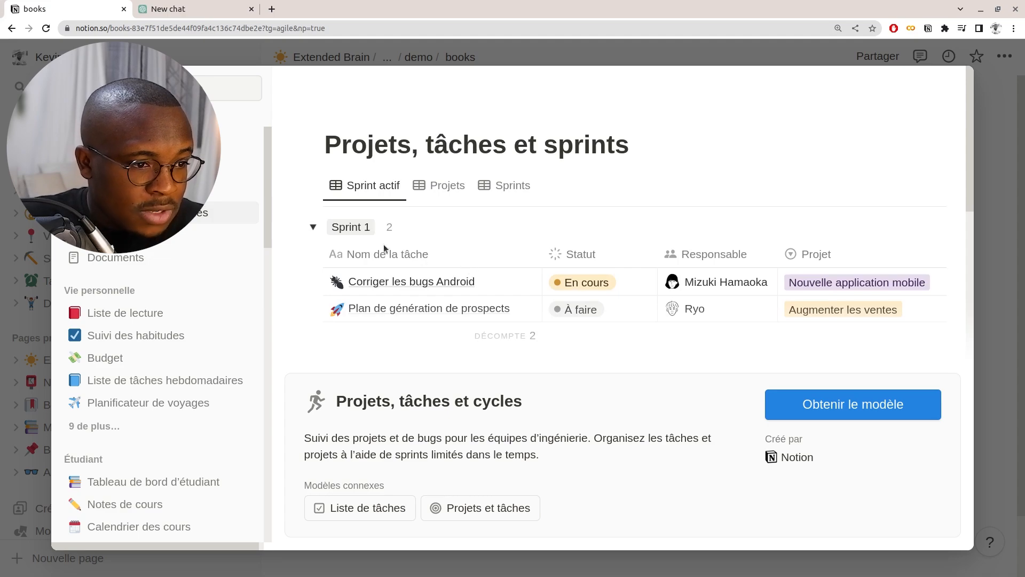
{"action": "scroll", "coordinate": [399, 283], "scroll_direction": "down", "scroll_amount": 2}
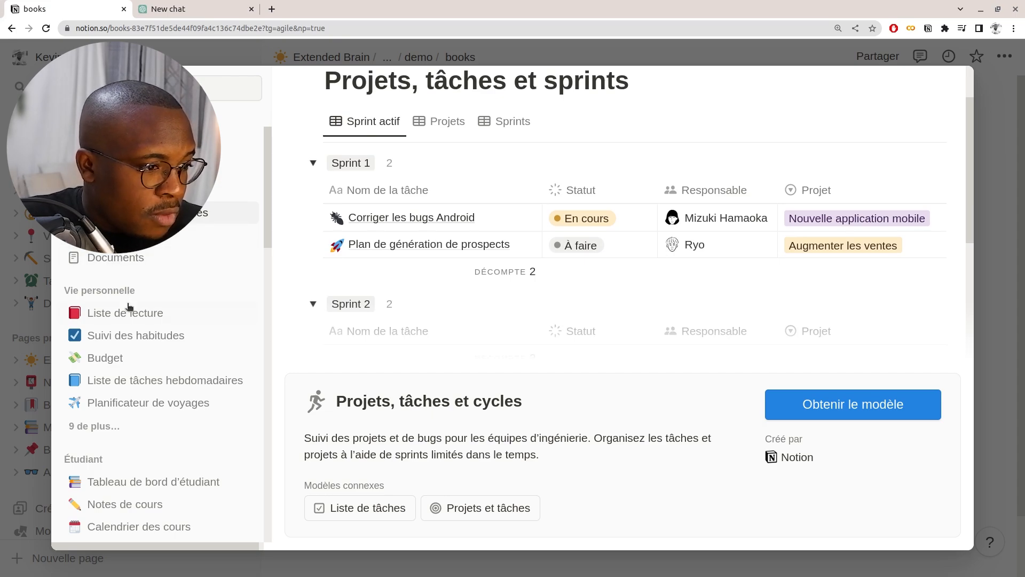
{"action": "scroll", "coordinate": [124, 312], "scroll_direction": "down", "scroll_amount": 3}
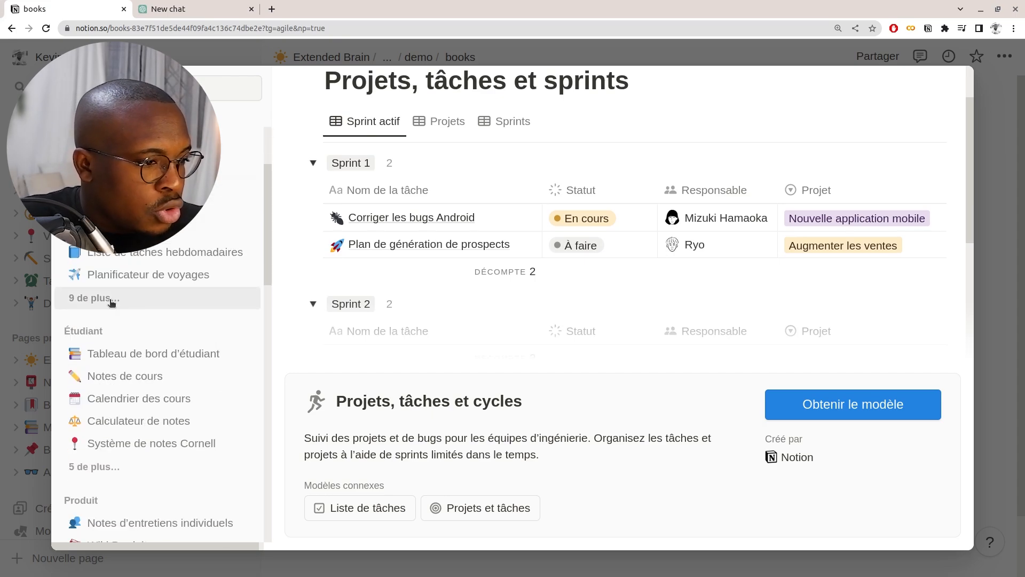
{"action": "left_click", "coordinate": [128, 298]}
{"action": "scroll", "coordinate": [208, 290], "scroll_direction": "up", "scroll_amount": 1}
{"action": "scroll", "coordinate": [177, 240], "scroll_direction": "down", "scroll_amount": 1}
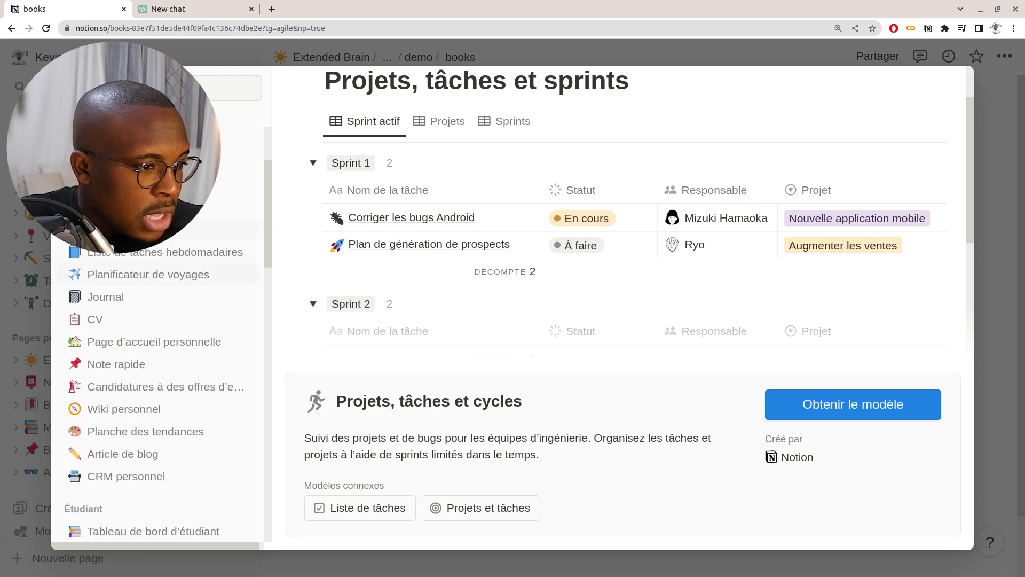
- Preview the Liste de lecture and Suivi des habitudes templates, examining the media table and the daily habit cards
{"action": "left_click", "coordinate": [161, 184]}
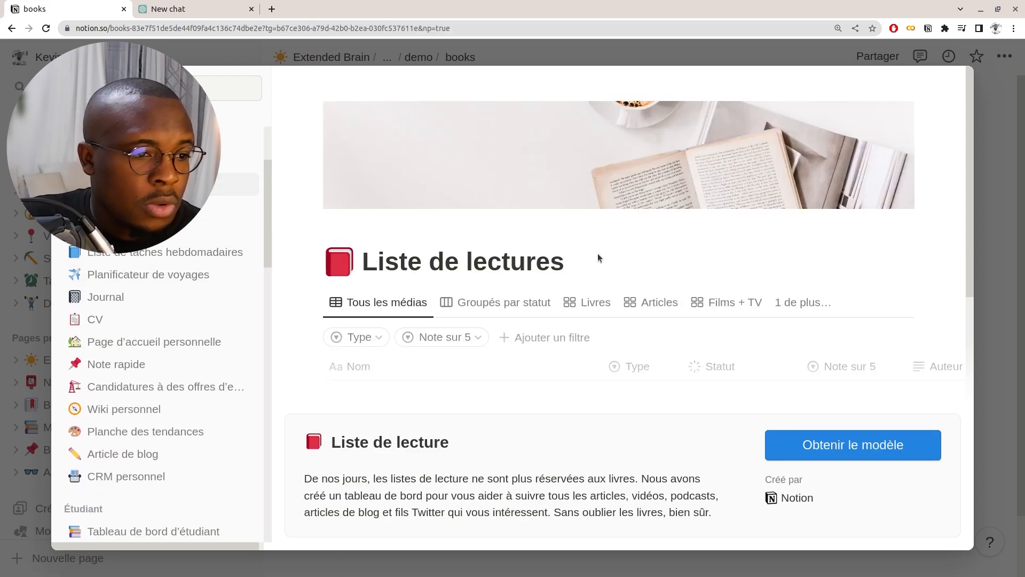
{"action": "scroll", "coordinate": [502, 283], "scroll_direction": "down", "scroll_amount": 3}
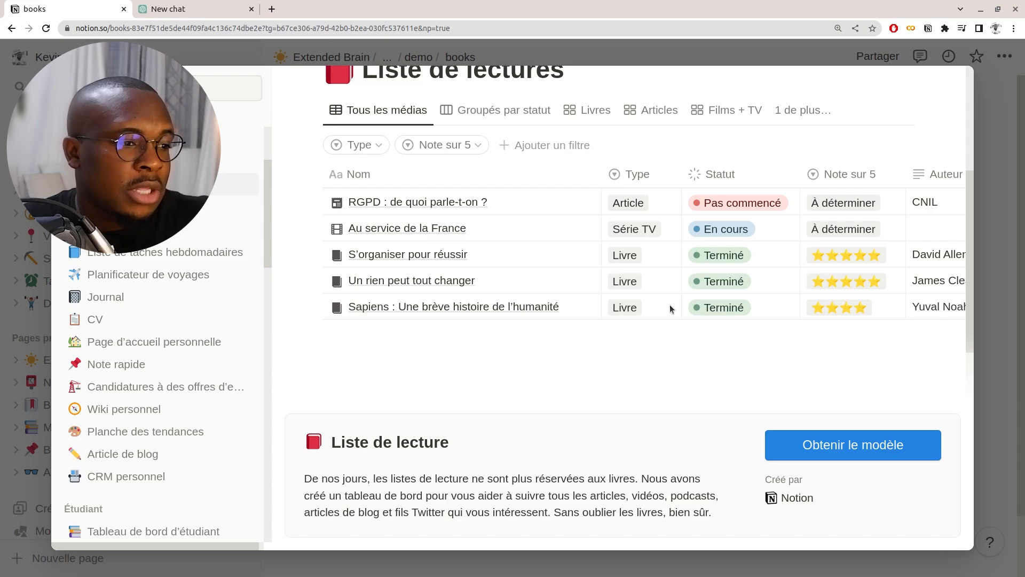
{"action": "left_click", "coordinate": [243, 207]}
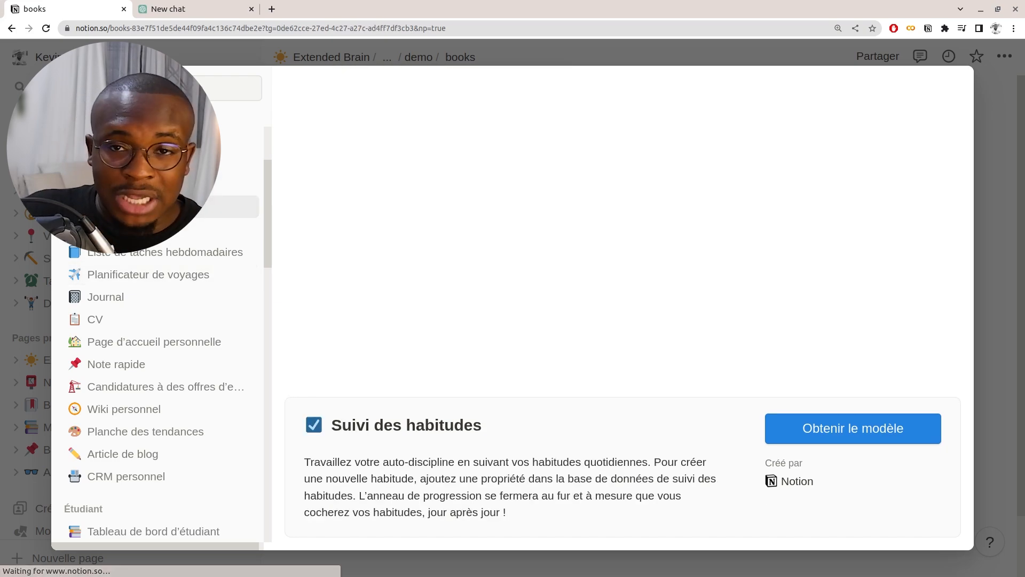
{"action": "scroll", "coordinate": [438, 299], "scroll_direction": "down", "scroll_amount": 3}
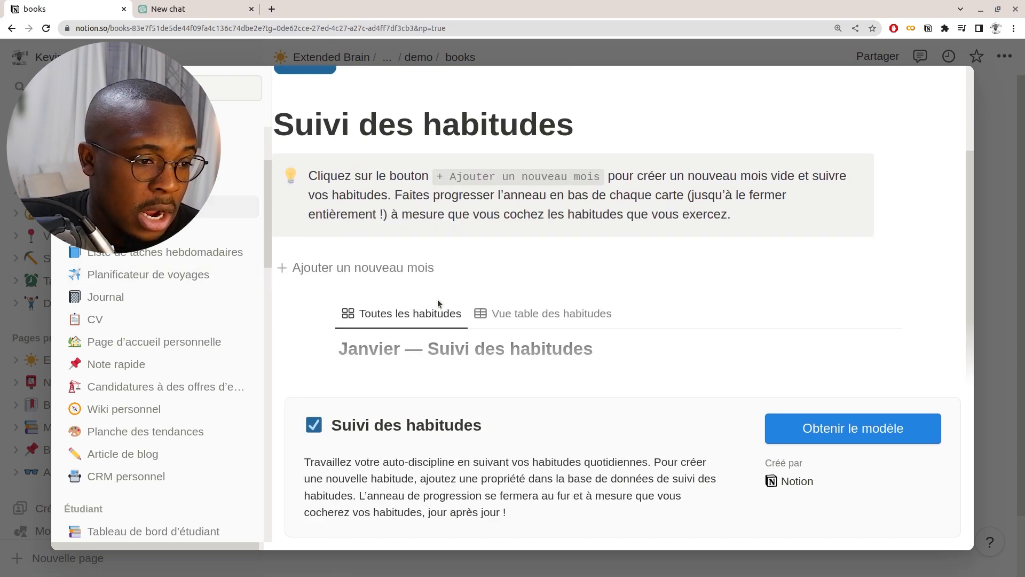
{"action": "scroll", "coordinate": [438, 299], "scroll_direction": "down", "scroll_amount": 4}
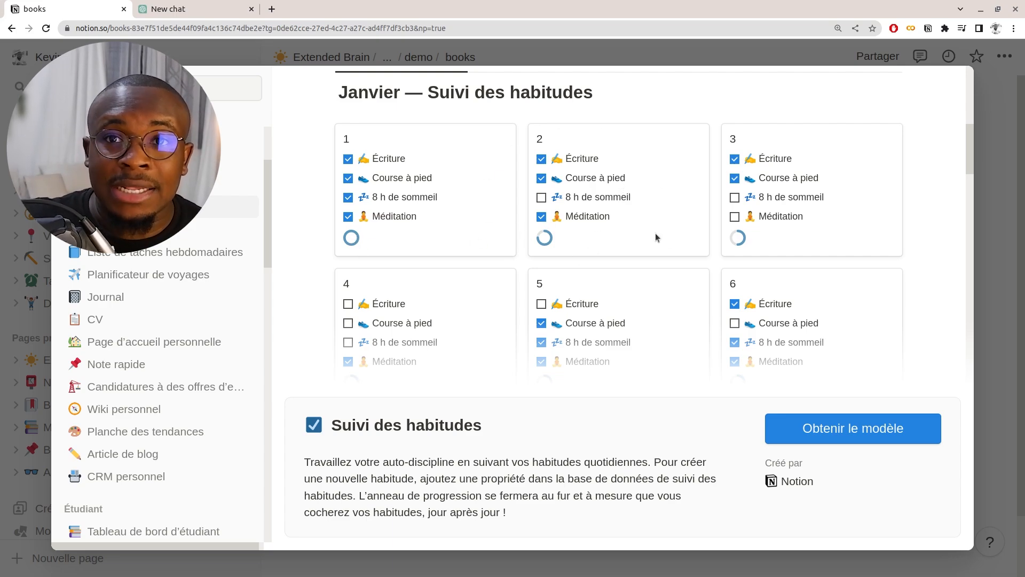
{"action": "scroll", "coordinate": [664, 229], "scroll_direction": "down", "scroll_amount": 8}
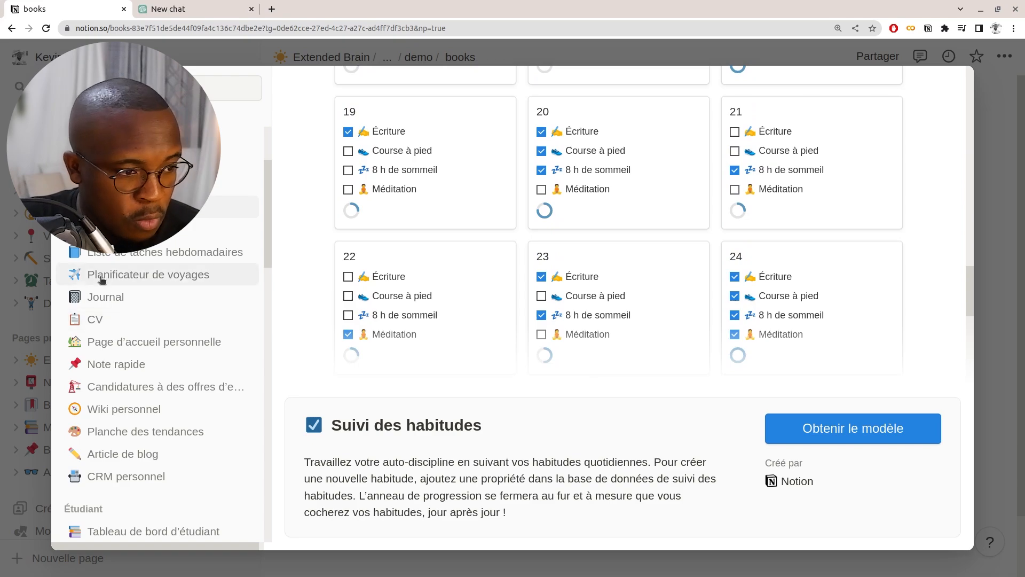
- Preview the Planificateur de voyages template, examining its packing list, programme table, map and photos
{"action": "left_click", "coordinate": [118, 276]}
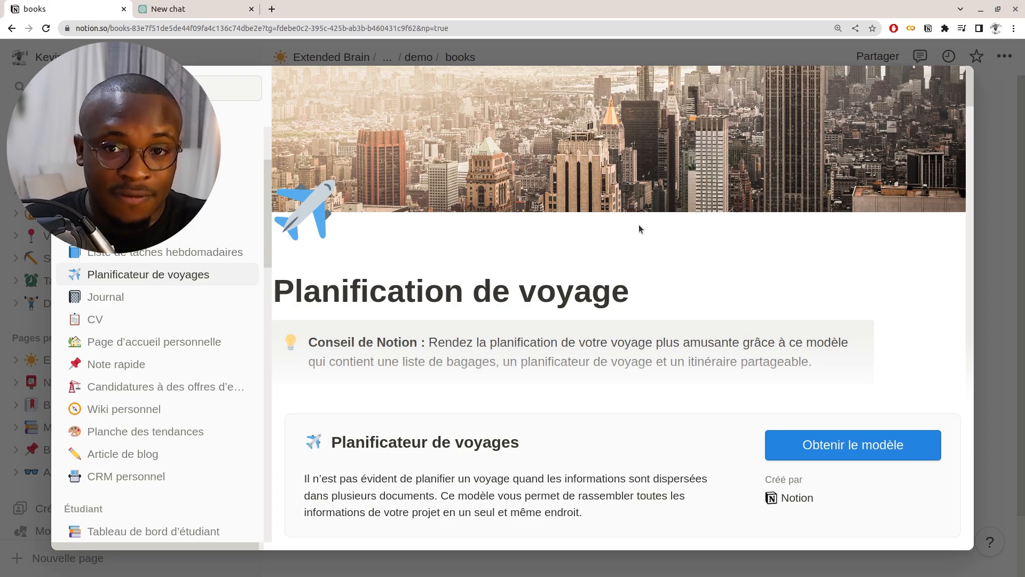
{"action": "scroll", "coordinate": [635, 224], "scroll_direction": "down", "scroll_amount": 6}
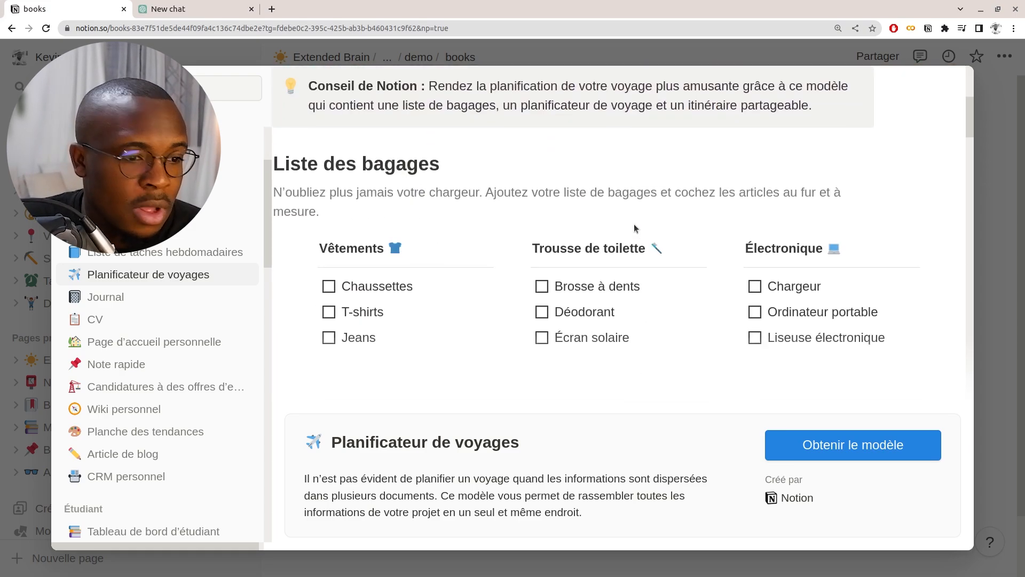
{"action": "scroll", "coordinate": [491, 213], "scroll_direction": "down", "scroll_amount": 5}
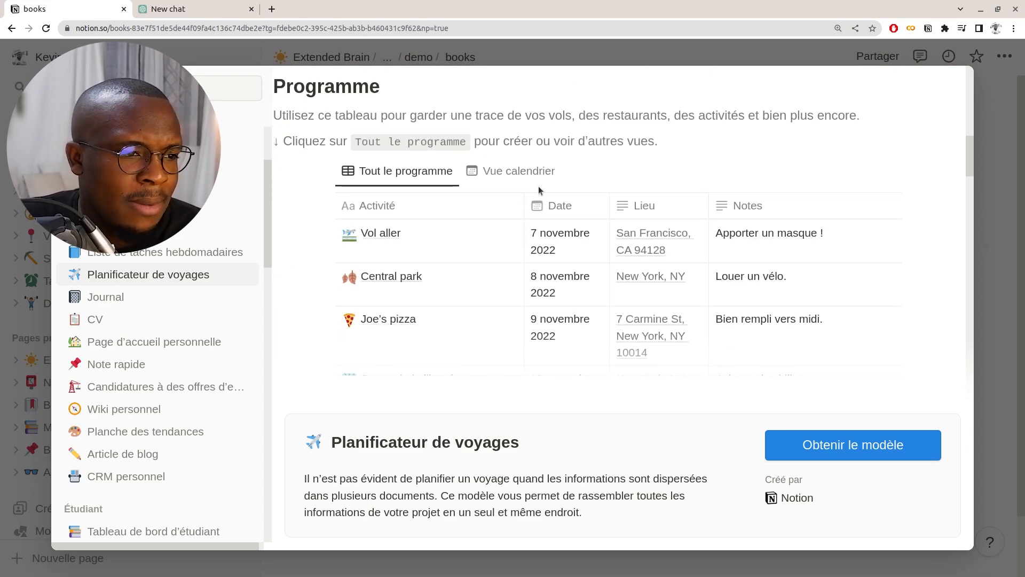
{"action": "scroll", "coordinate": [520, 189], "scroll_direction": "down", "scroll_amount": 8}
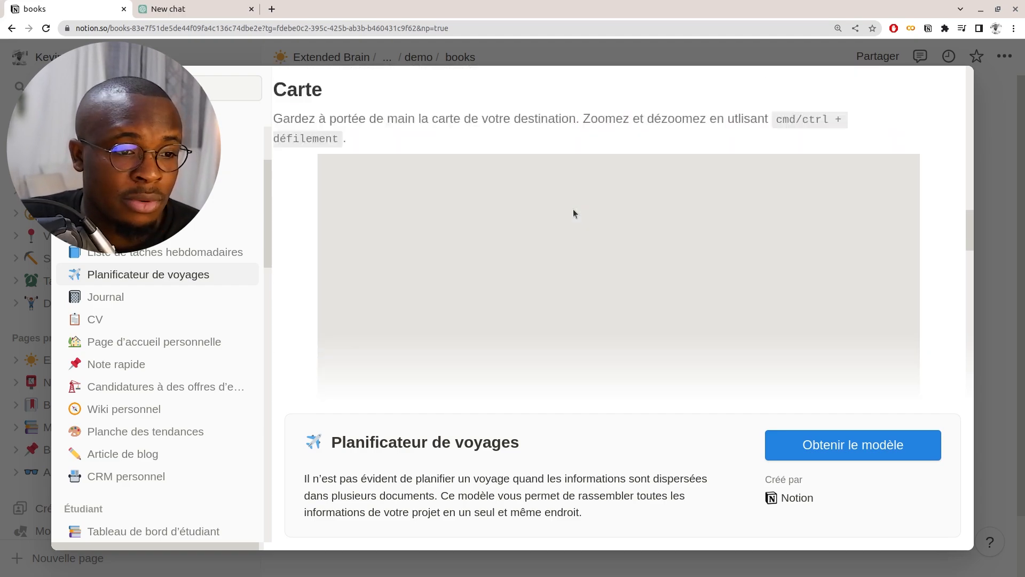
{"action": "scroll", "coordinate": [587, 212], "scroll_direction": "up", "scroll_amount": 2}
{"action": "scroll", "coordinate": [628, 212], "scroll_direction": "down", "scroll_amount": 4}
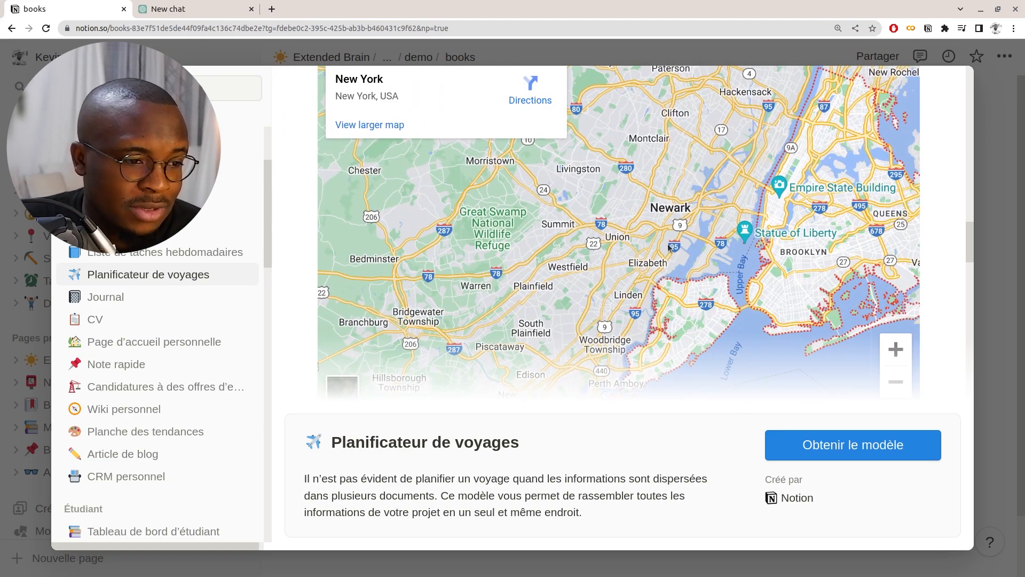
{"action": "scroll", "coordinate": [668, 248], "scroll_direction": "down", "scroll_amount": 6}
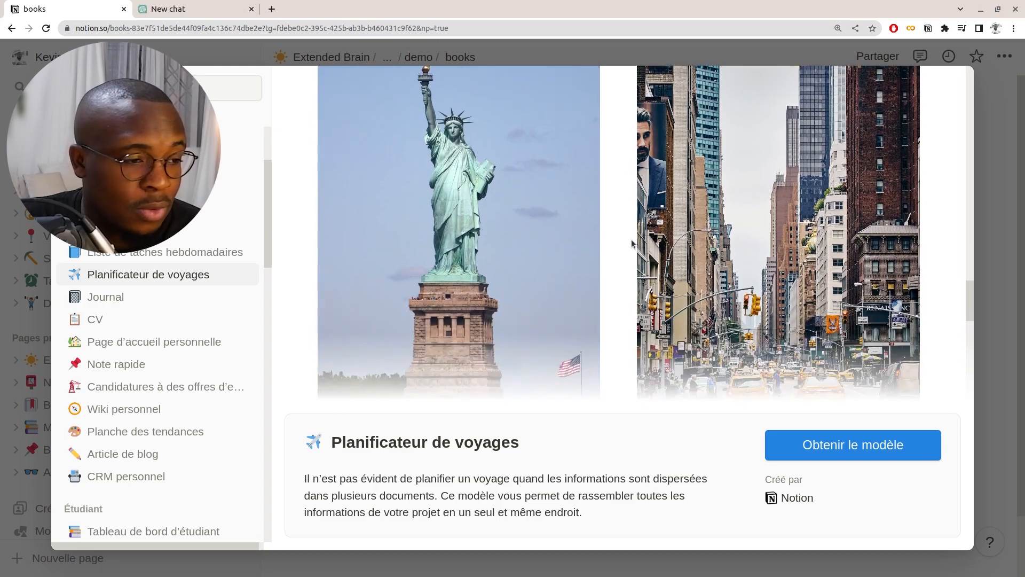
{"action": "scroll", "coordinate": [632, 243], "scroll_direction": "down", "scroll_amount": 4}
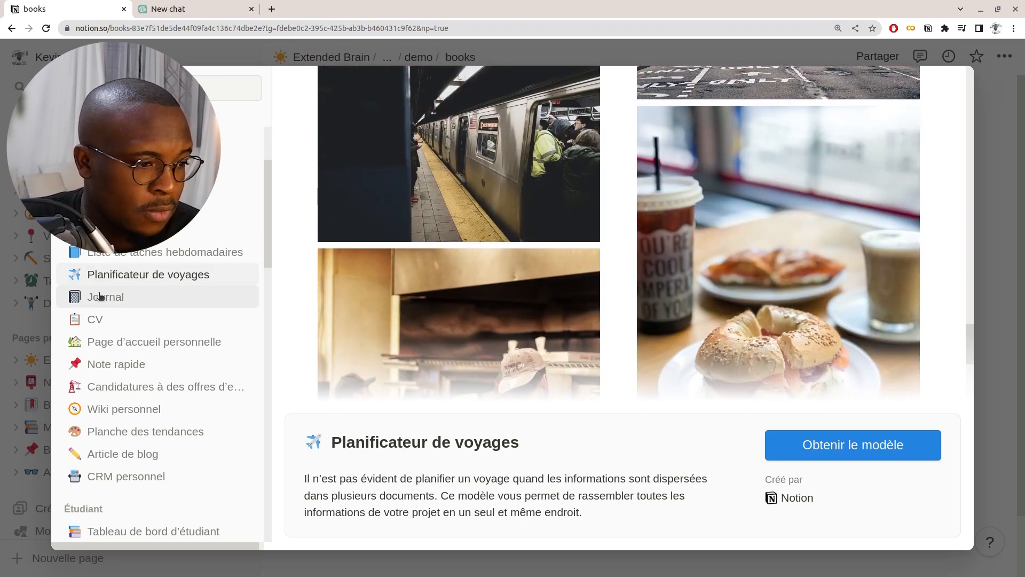
- Preview the CV template, examining its introduction, professional experience and languages sections
{"action": "left_click", "coordinate": [125, 321]}
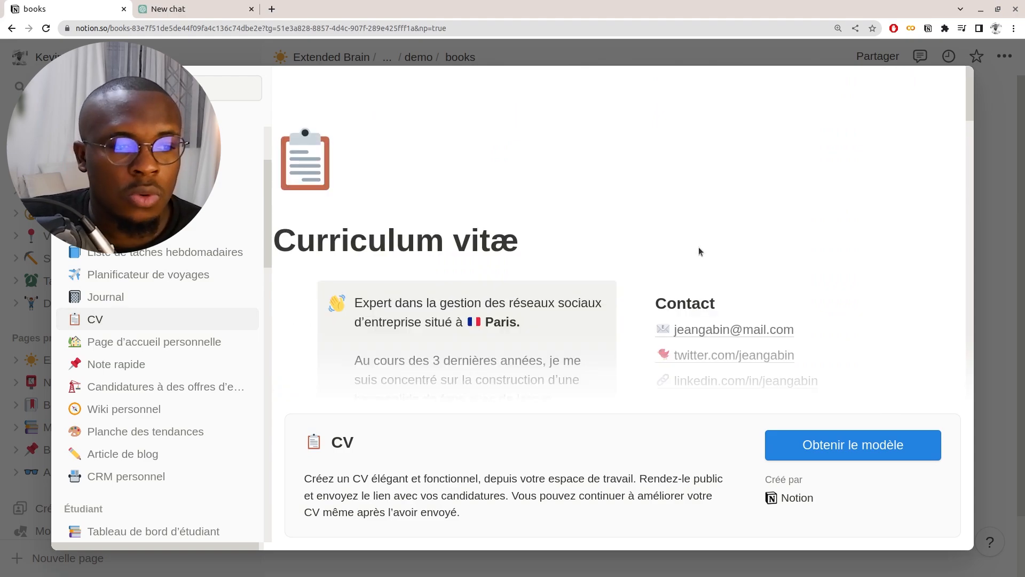
{"action": "scroll", "coordinate": [700, 246], "scroll_direction": "down", "scroll_amount": 10}
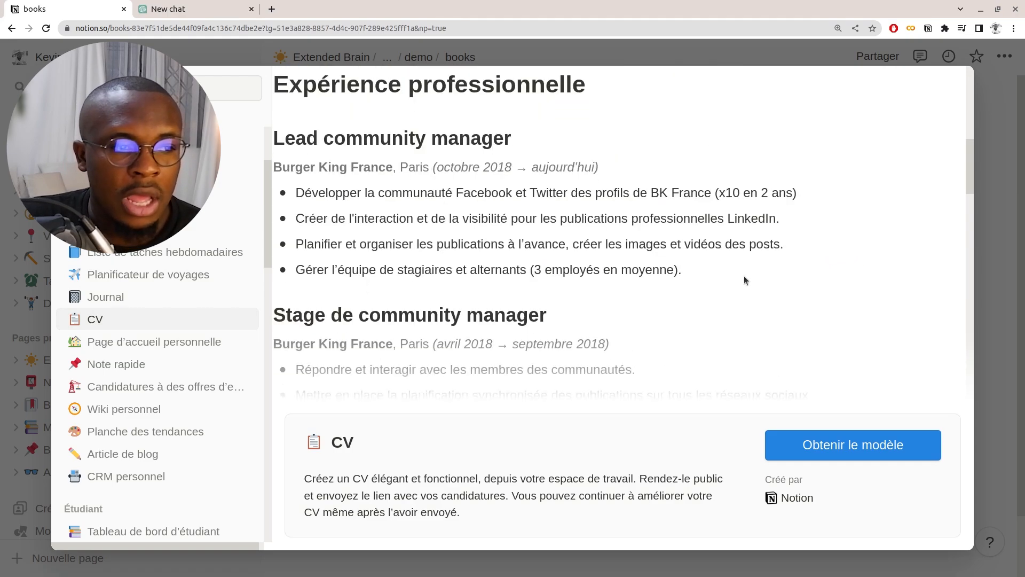
{"action": "scroll", "coordinate": [745, 280], "scroll_direction": "down", "scroll_amount": 5}
{"action": "scroll", "coordinate": [747, 273], "scroll_direction": "up", "scroll_amount": 15}
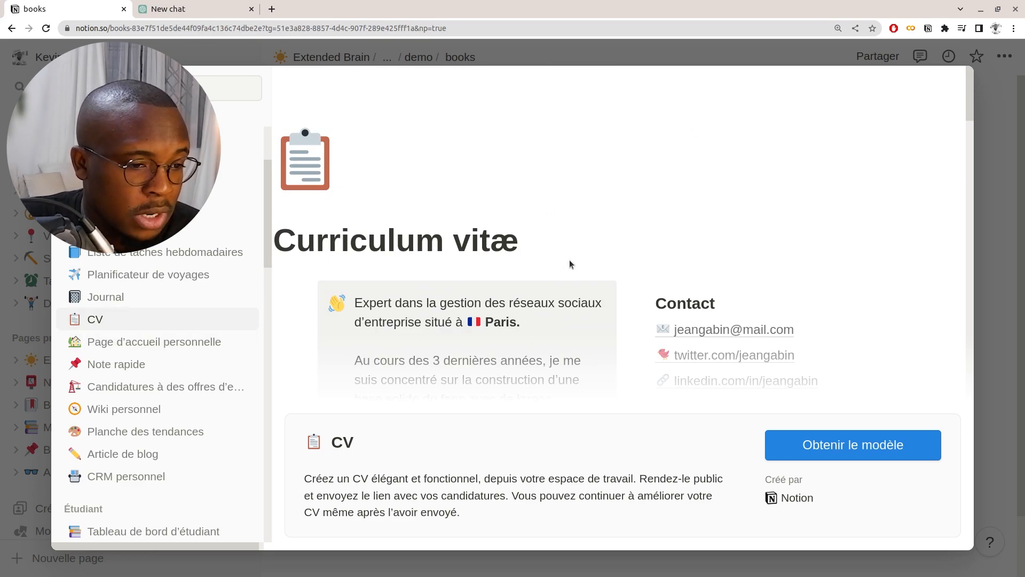
{"action": "scroll", "coordinate": [572, 266], "scroll_direction": "down", "scroll_amount": 15}
{"action": "scroll", "coordinate": [742, 216], "scroll_direction": "up", "scroll_amount": 10}
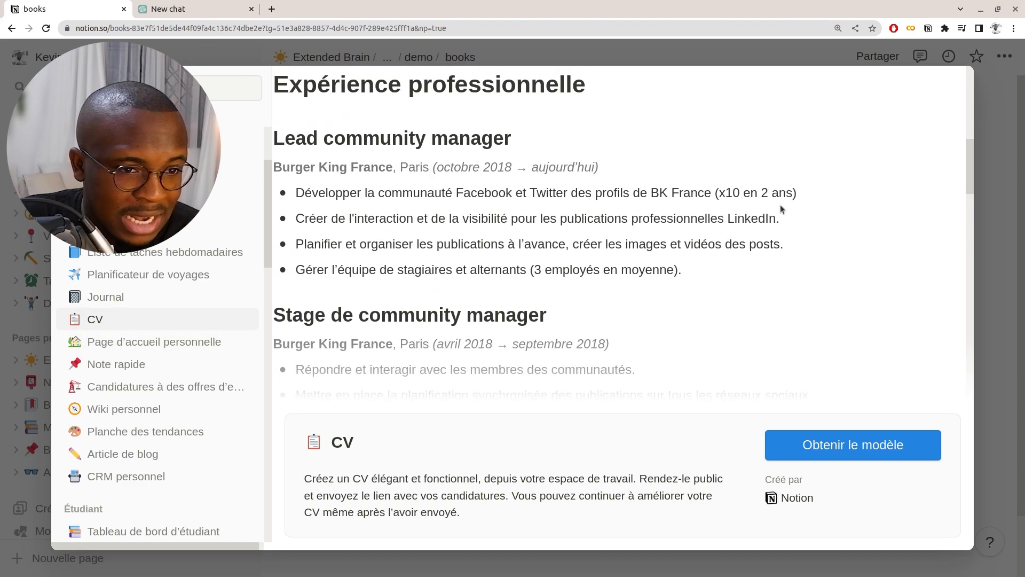
{"action": "scroll", "coordinate": [591, 225], "scroll_direction": "down", "scroll_amount": 15}
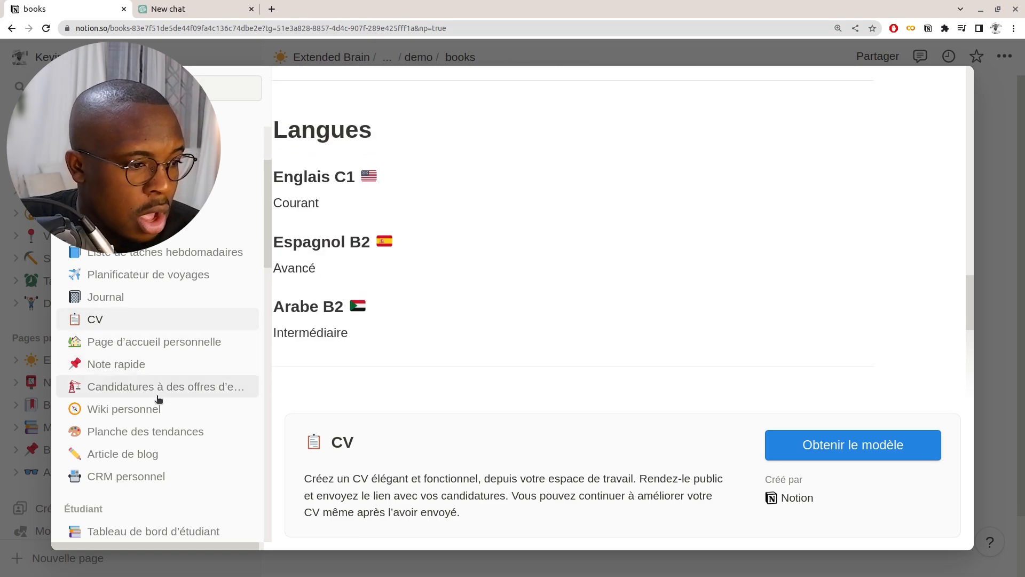
- Preview the Wiki personnel template, examining its linked pages and weekly to-do columns
{"action": "left_click", "coordinate": [132, 414]}
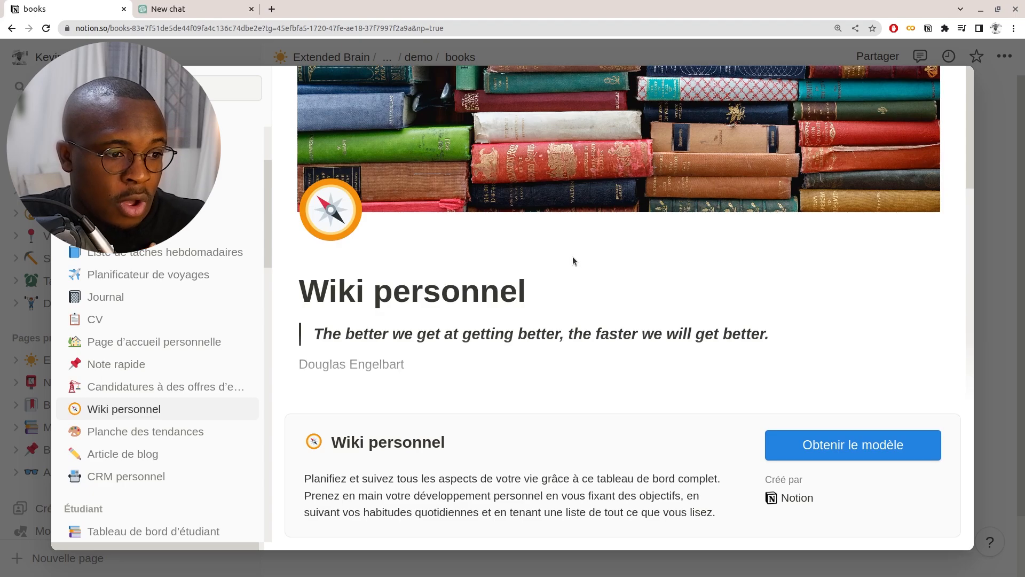
{"action": "scroll", "coordinate": [574, 255], "scroll_direction": "down", "scroll_amount": 8}
{"action": "scroll", "coordinate": [509, 248], "scroll_direction": "up", "scroll_amount": 3}
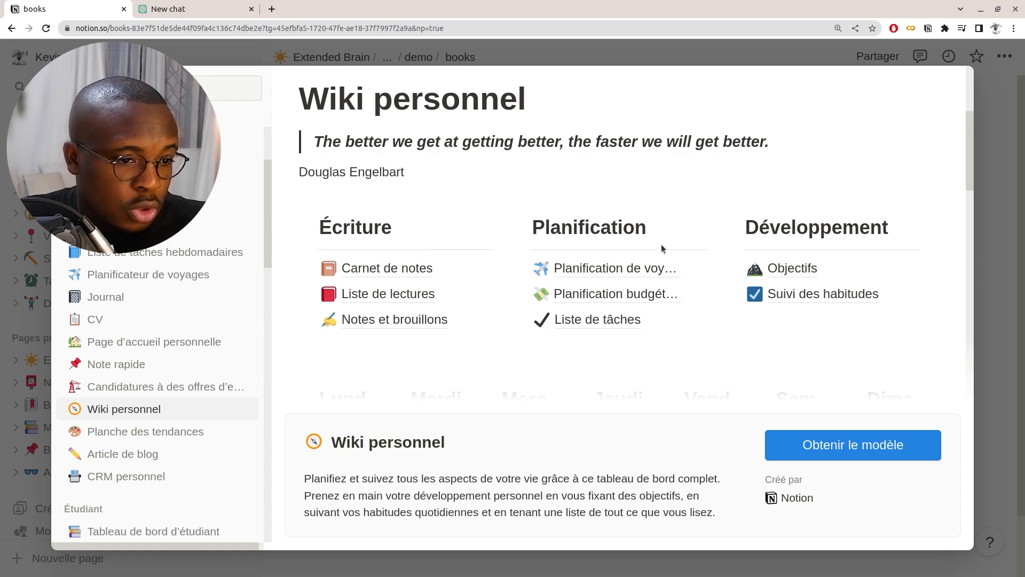
{"action": "scroll", "coordinate": [843, 223], "scroll_direction": "down", "scroll_amount": 3}
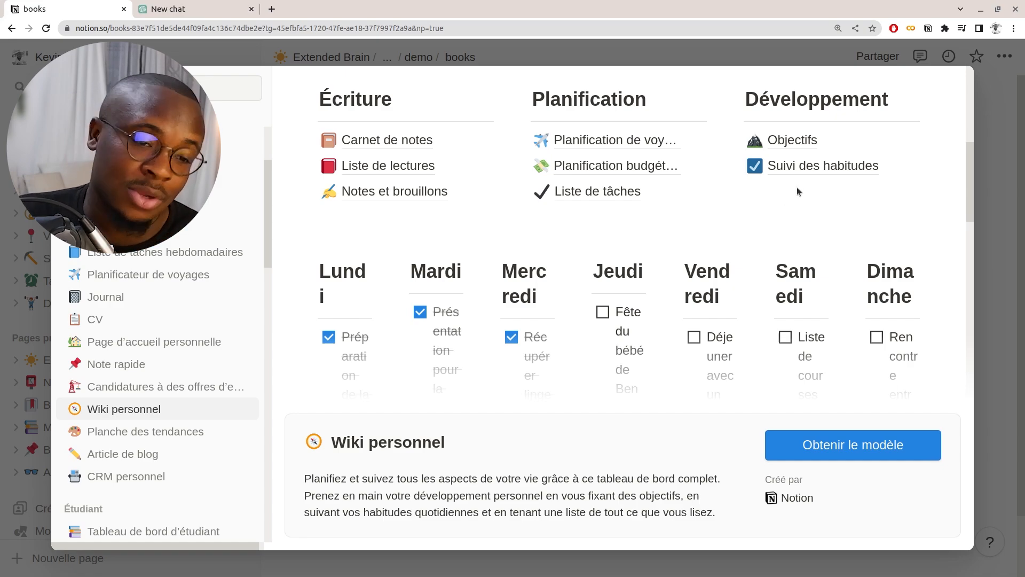
{"action": "scroll", "coordinate": [763, 245], "scroll_direction": "down", "scroll_amount": 10}
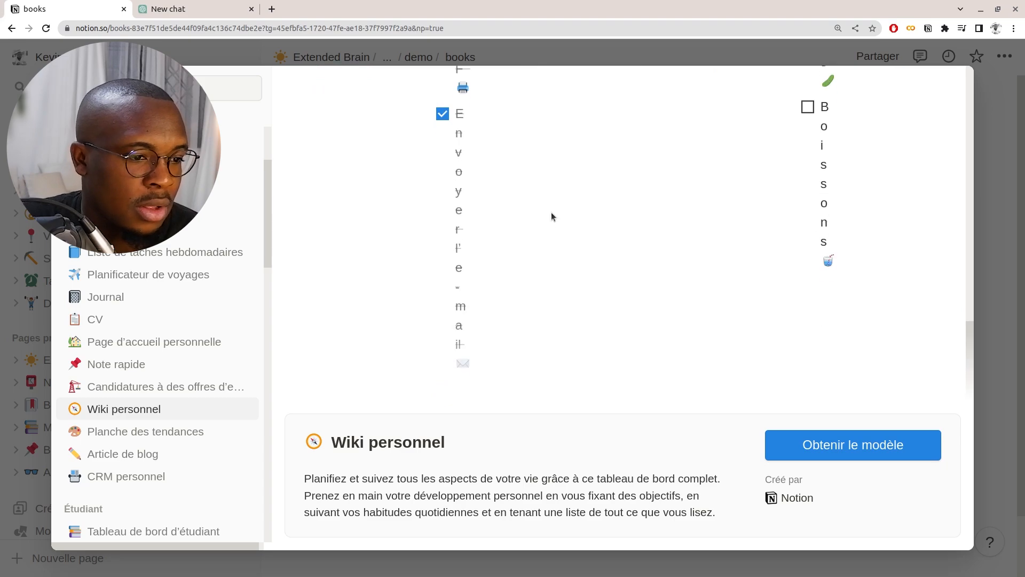
- Preview the Tableau de bord d'étudiant template in the Étudiant category, examining its course cards and assignments board
{"action": "scroll", "coordinate": [175, 406], "scroll_direction": "down", "scroll_amount": 6}
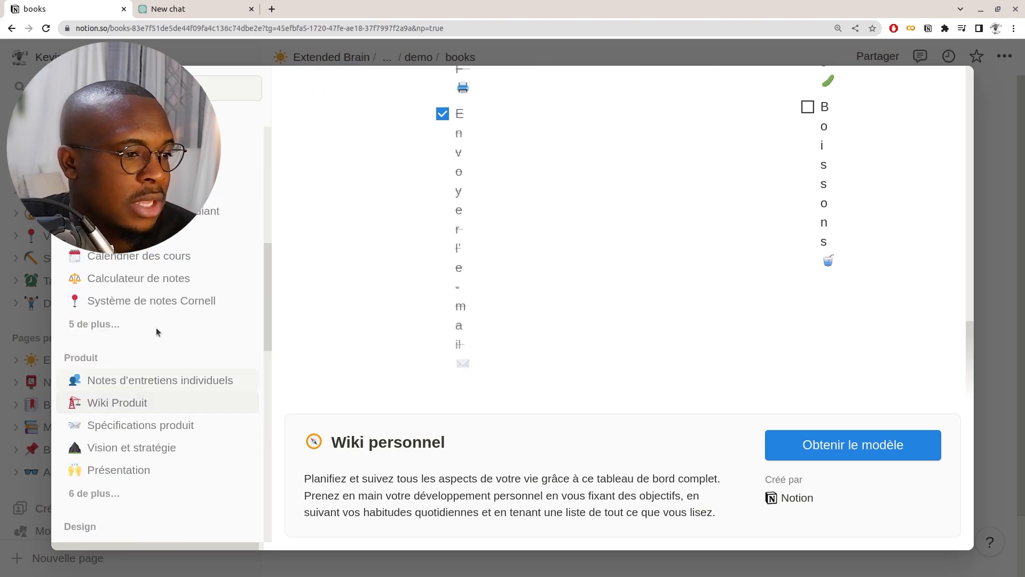
{"action": "left_click", "coordinate": [160, 210]}
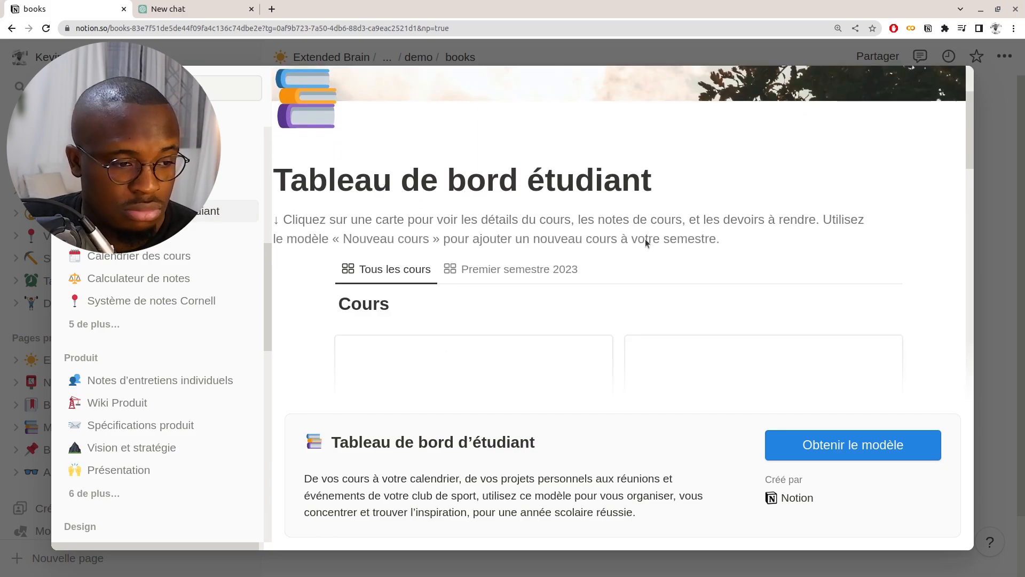
{"action": "scroll", "coordinate": [641, 239], "scroll_direction": "down", "scroll_amount": 6}
{"action": "scroll", "coordinate": [637, 239], "scroll_direction": "down", "scroll_amount": 5}
{"action": "scroll", "coordinate": [588, 235], "scroll_direction": "up", "scroll_amount": 8}
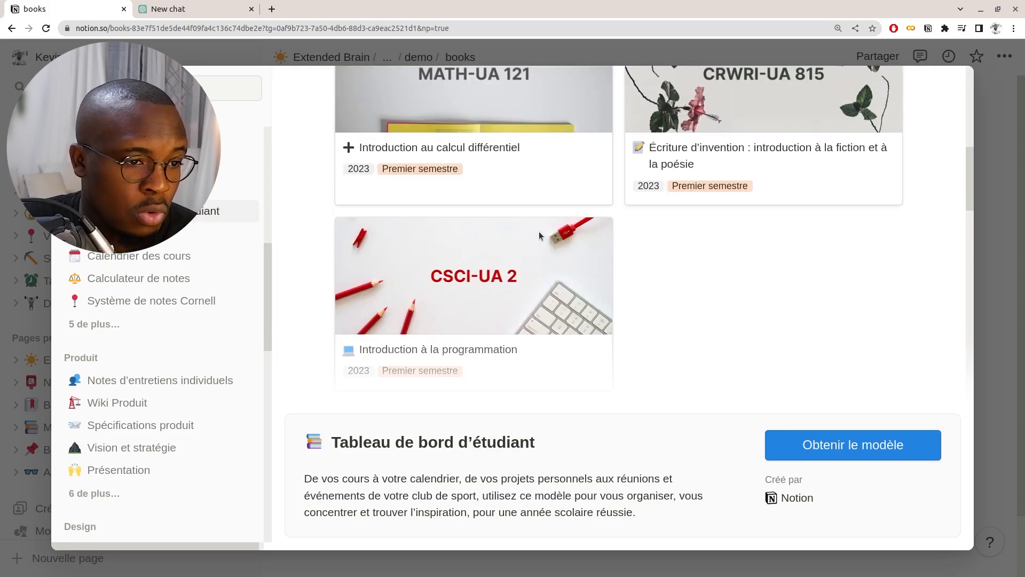
{"action": "scroll", "coordinate": [571, 208], "scroll_direction": "up", "scroll_amount": 3}
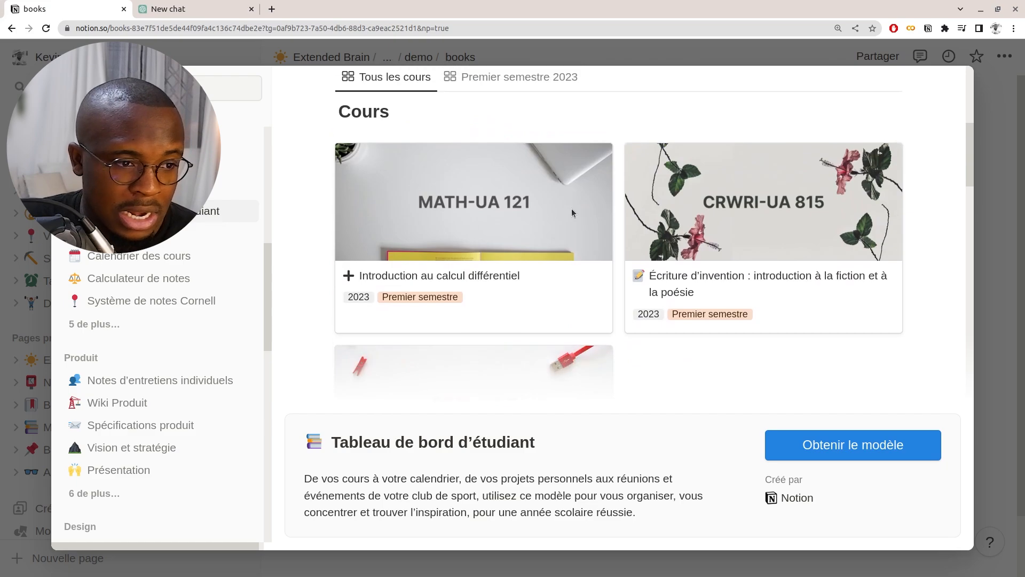
{"action": "scroll", "coordinate": [572, 209], "scroll_direction": "down", "scroll_amount": 4}
{"action": "scroll", "coordinate": [556, 241], "scroll_direction": "down", "scroll_amount": 5}
{"action": "scroll", "coordinate": [148, 350], "scroll_direction": "down", "scroll_amount": 4}
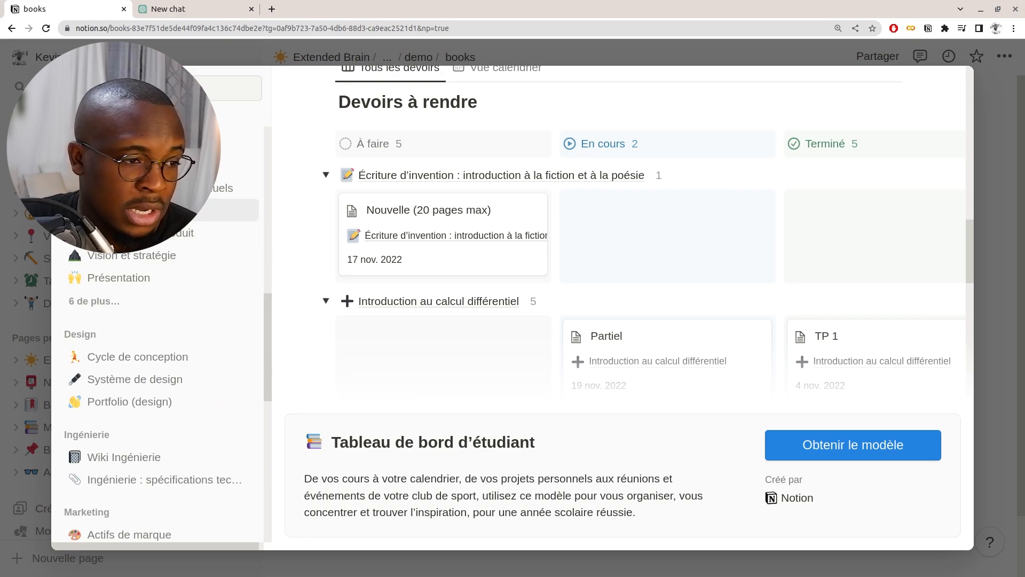
- Preview the Cycle de conception template in the Design category and browse the template list on to the Marketing category
{"action": "left_click", "coordinate": [235, 210]}
{"action": "scroll", "coordinate": [612, 230], "scroll_direction": "down", "scroll_amount": 2}
{"action": "scroll", "coordinate": [592, 233], "scroll_direction": "down", "scroll_amount": 1}
{"action": "left_click", "coordinate": [132, 358]}
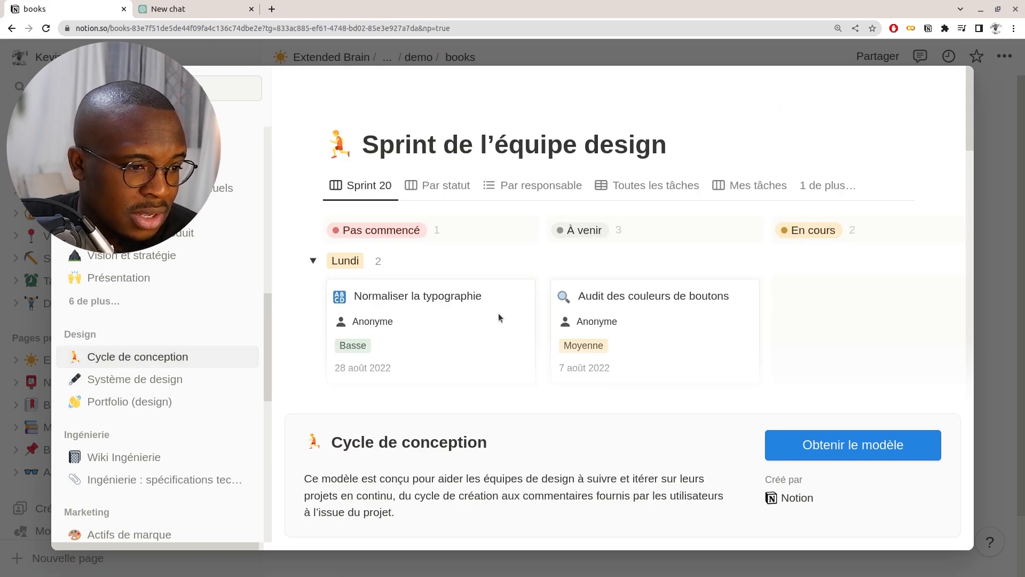
{"action": "scroll", "coordinate": [498, 313], "scroll_direction": "down", "scroll_amount": 3}
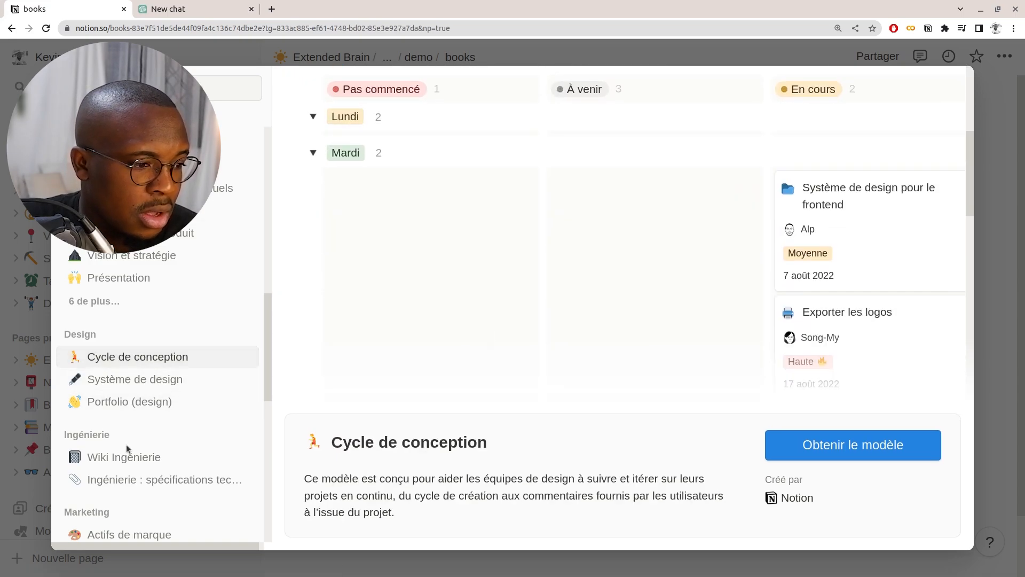
{"action": "scroll", "coordinate": [128, 448], "scroll_direction": "down", "scroll_amount": 5}
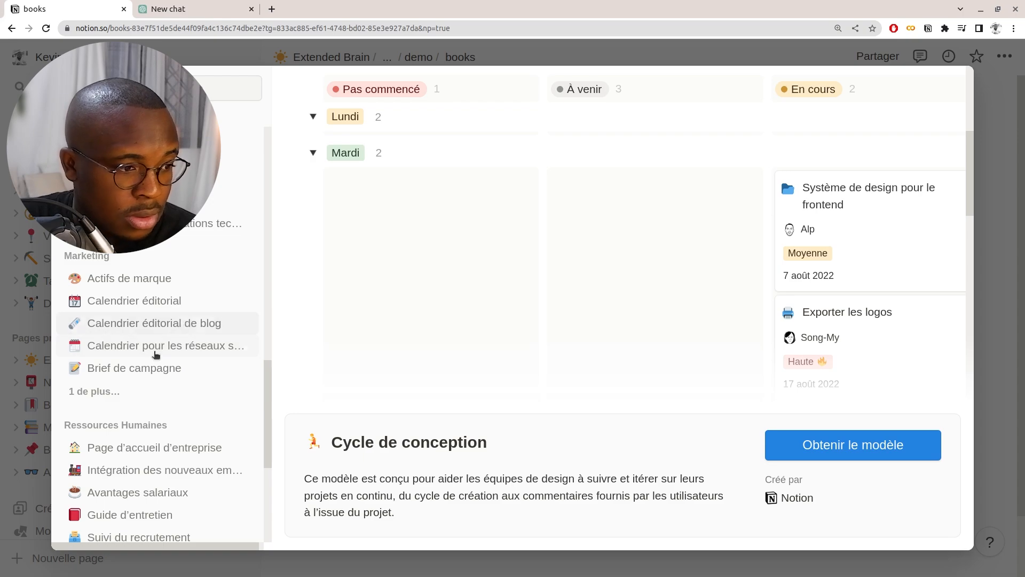
- Preview the Calendrier pour les réseaux sociaux template in Marketing and the Suivi du recrutement template in Ressources Humaines
{"action": "left_click", "coordinate": [171, 345]}
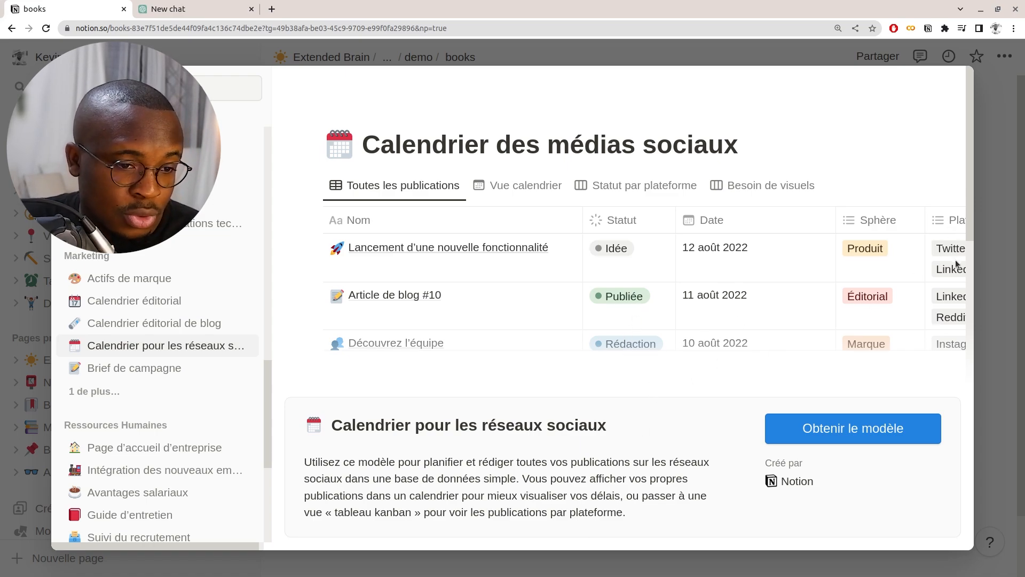
{"action": "scroll", "coordinate": [197, 354], "scroll_direction": "down", "scroll_amount": 4}
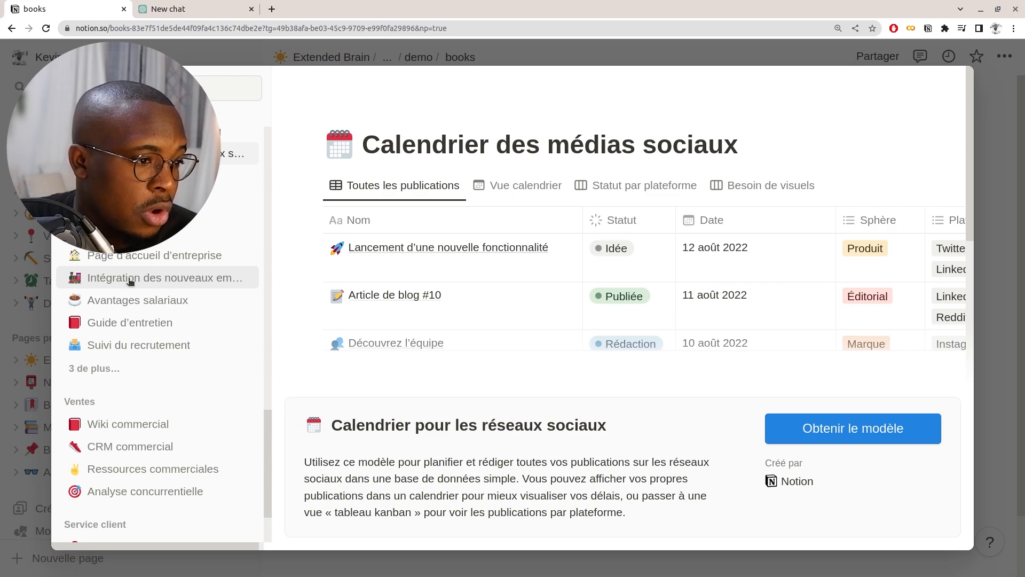
{"action": "left_click", "coordinate": [128, 344]}
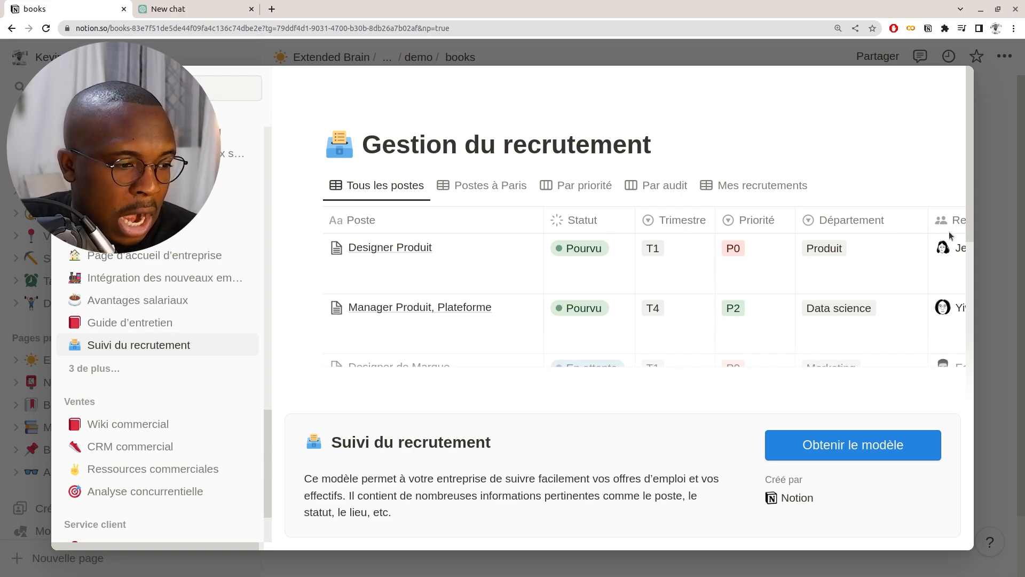
{"action": "scroll", "coordinate": [162, 378], "scroll_direction": "down", "scroll_amount": 10}
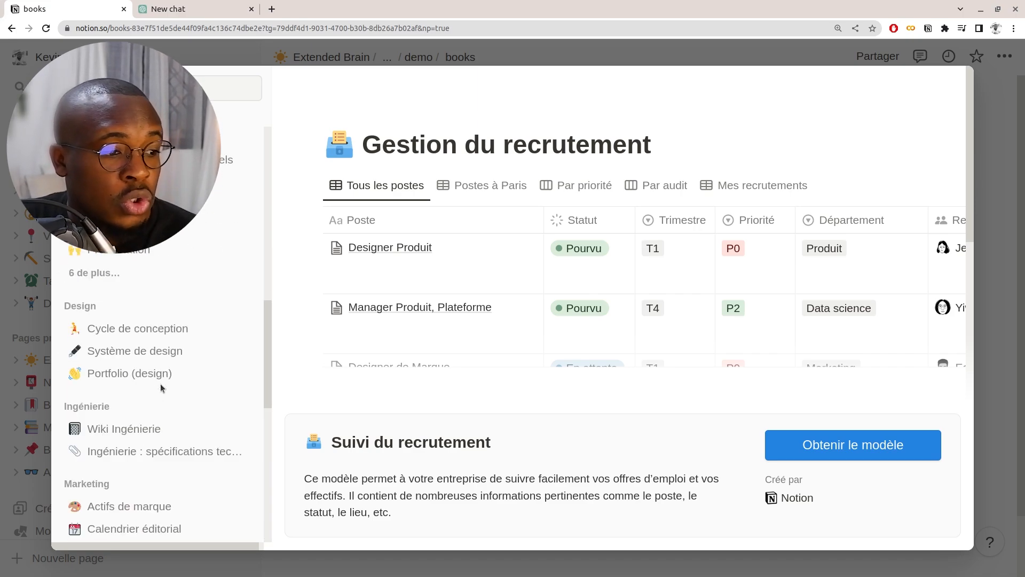
- Preview the FAQ sur le produit template in the Service client category, examining its question table, and browse the template list back to Étudiant
{"action": "scroll", "coordinate": [157, 376], "scroll_direction": "down", "scroll_amount": 10}
{"action": "left_click", "coordinate": [127, 453]}
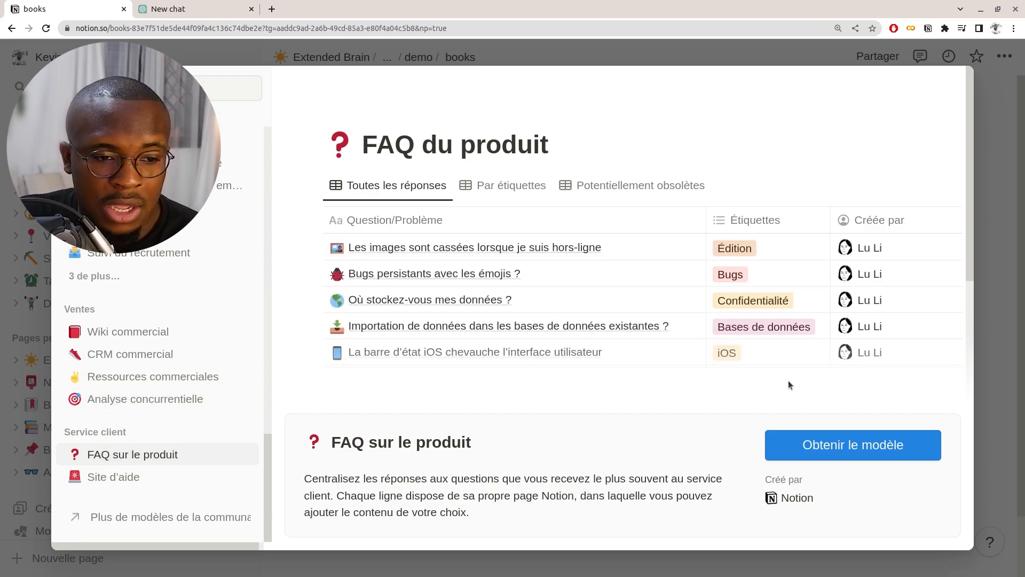
{"action": "scroll", "coordinate": [707, 270], "scroll_direction": "down", "scroll_amount": 3}
{"action": "scroll", "coordinate": [678, 265], "scroll_direction": "up", "scroll_amount": 3}
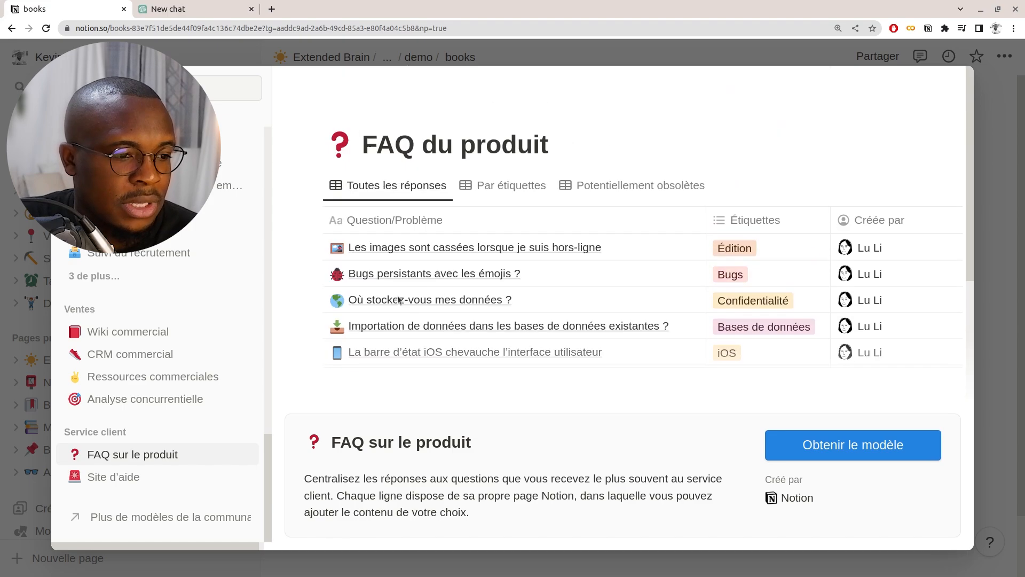
{"action": "scroll", "coordinate": [212, 240], "scroll_direction": "up", "scroll_amount": 20}
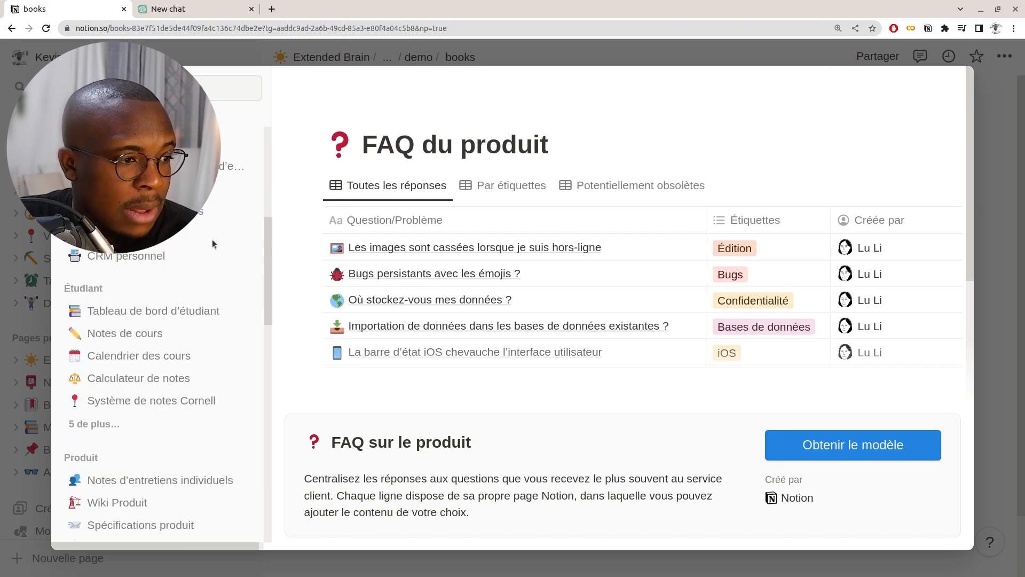
{"action": "scroll", "coordinate": [213, 242], "scroll_direction": "up", "scroll_amount": 5}
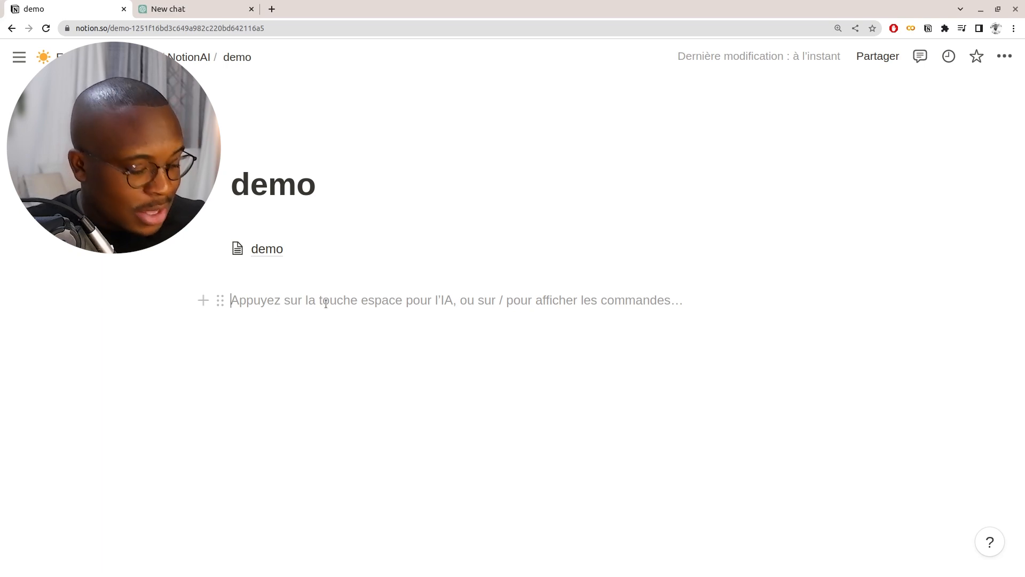
- Open the AI writing prompt on the demo page and examine its commands for generating, revising and drafting text
{"action": "key", "text": "space"}
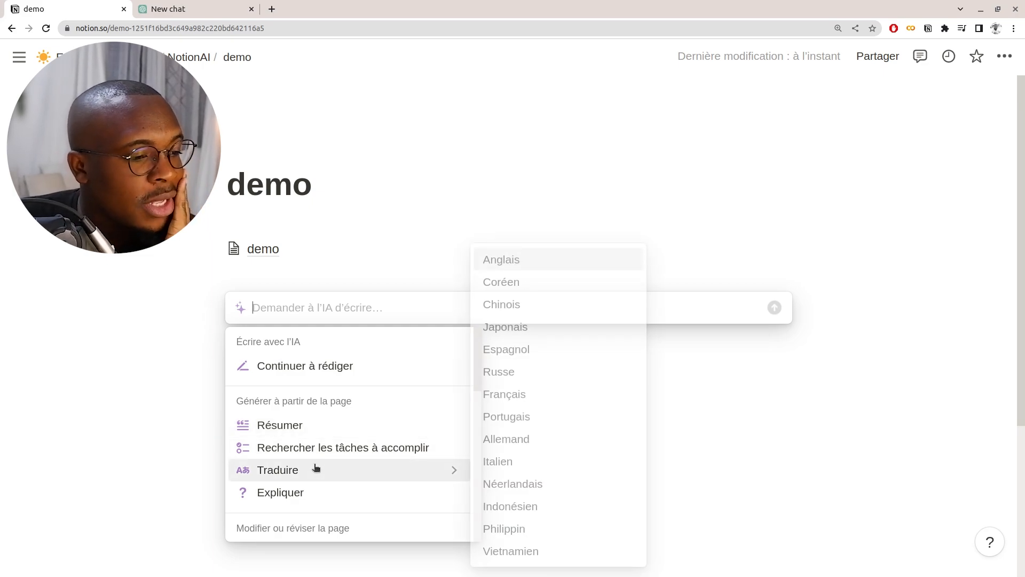
{"action": "scroll", "coordinate": [311, 476], "scroll_direction": "down", "scroll_amount": 1}
{"action": "scroll", "coordinate": [310, 476], "scroll_direction": "down", "scroll_amount": 2}
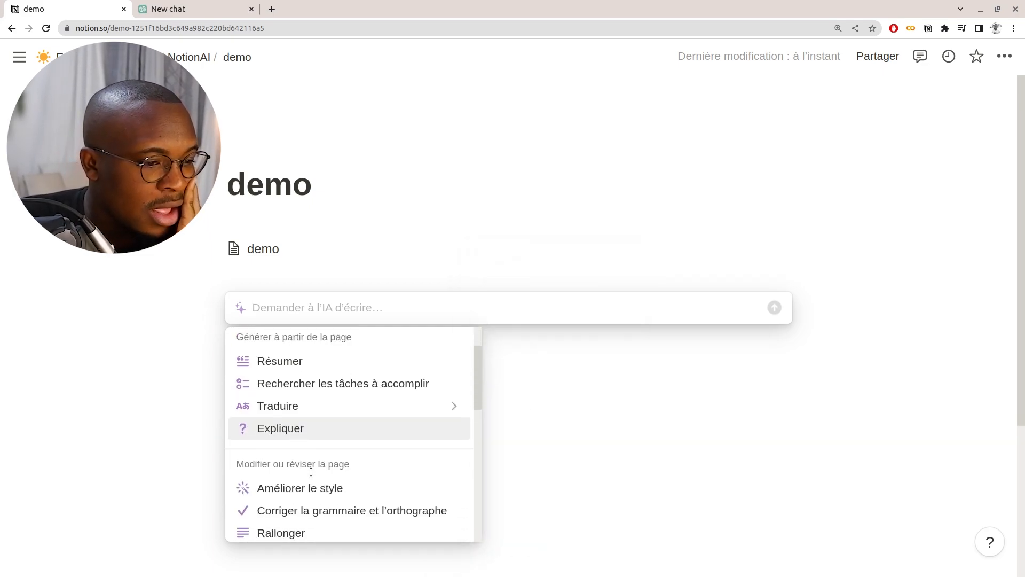
{"action": "scroll", "coordinate": [326, 447], "scroll_direction": "down", "scroll_amount": 2}
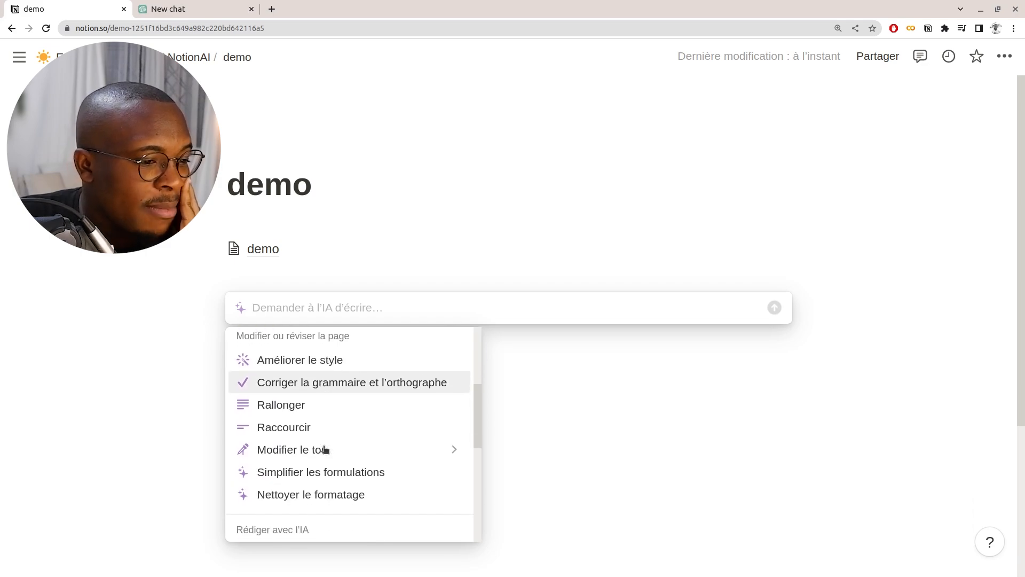
{"action": "mouse_move", "coordinate": [381, 440]}
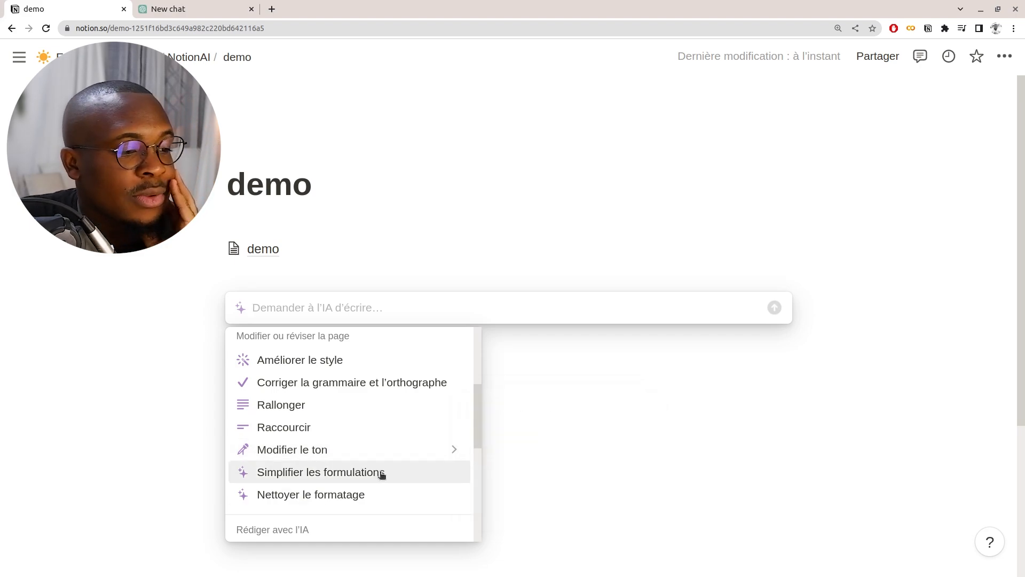
{"action": "scroll", "coordinate": [383, 473], "scroll_direction": "down", "scroll_amount": 2}
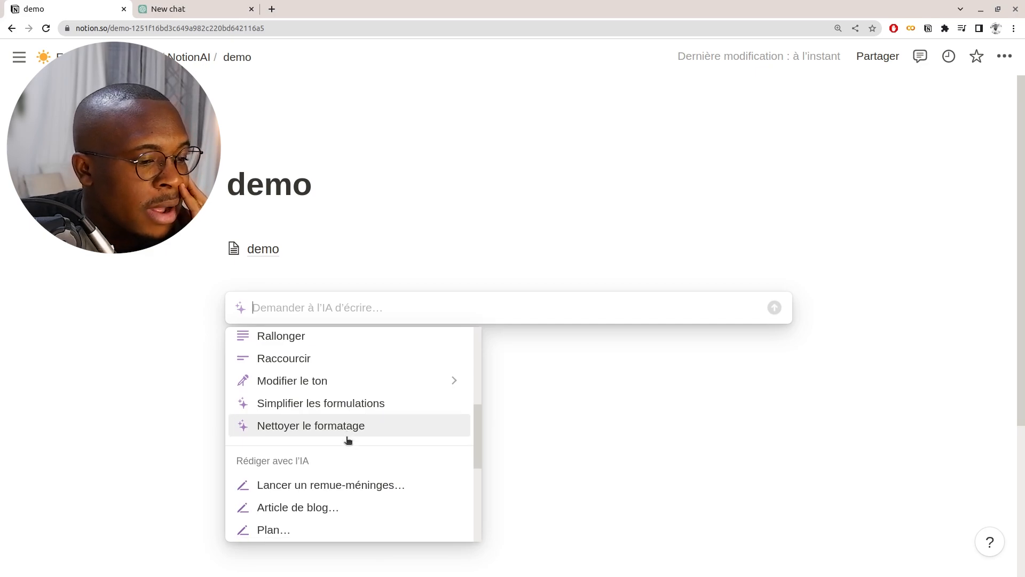
{"action": "scroll", "coordinate": [348, 440], "scroll_direction": "down", "scroll_amount": 2}
{"action": "scroll", "coordinate": [341, 439], "scroll_direction": "down", "scroll_amount": 2}
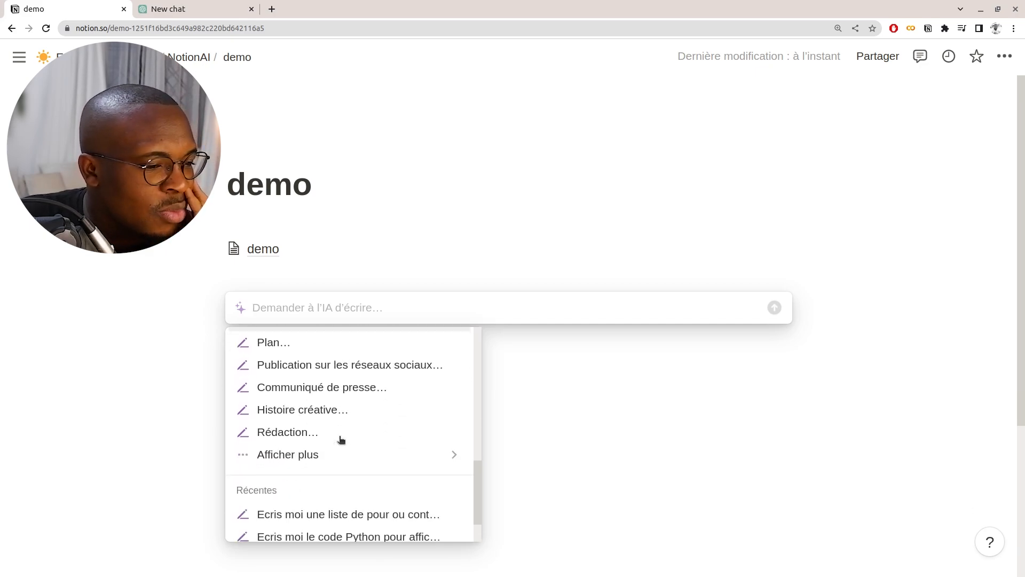
{"action": "scroll", "coordinate": [338, 440], "scroll_direction": "up", "scroll_amount": 1}
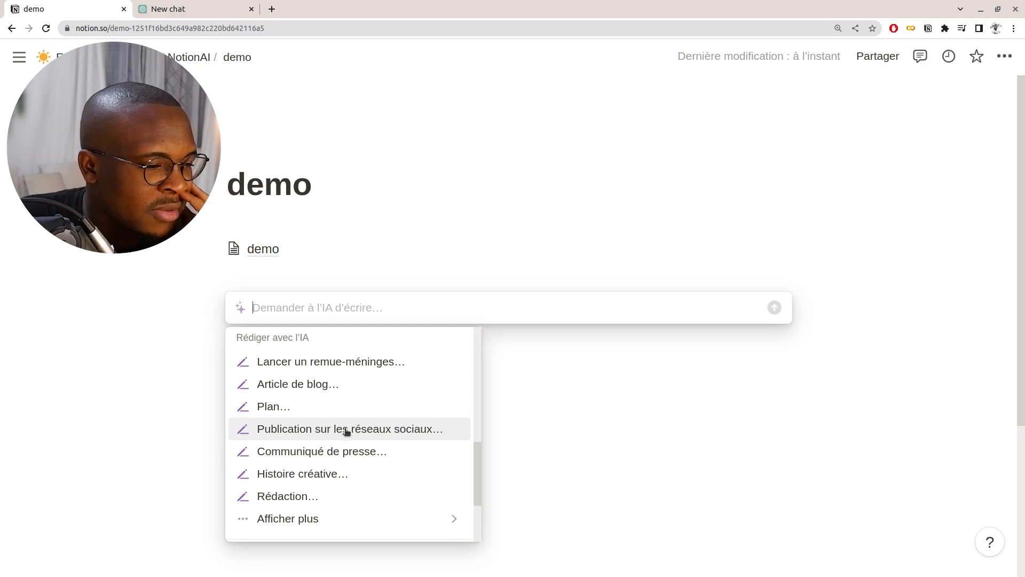
{"action": "scroll", "coordinate": [346, 431], "scroll_direction": "down", "scroll_amount": 3}
- Generate and keep an AI pros-and-cons list using the prompt "Ecrivez une liste de pour et de contre sur l'utilisation de ChatGPT"
{"action": "mouse_move", "coordinate": [415, 402]}
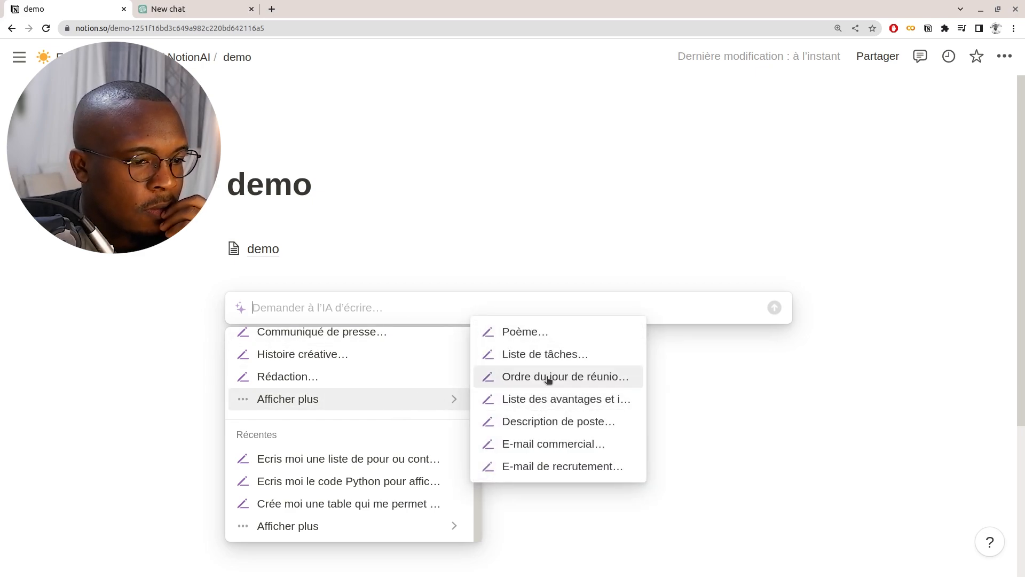
{"action": "left_click", "coordinate": [552, 401]}
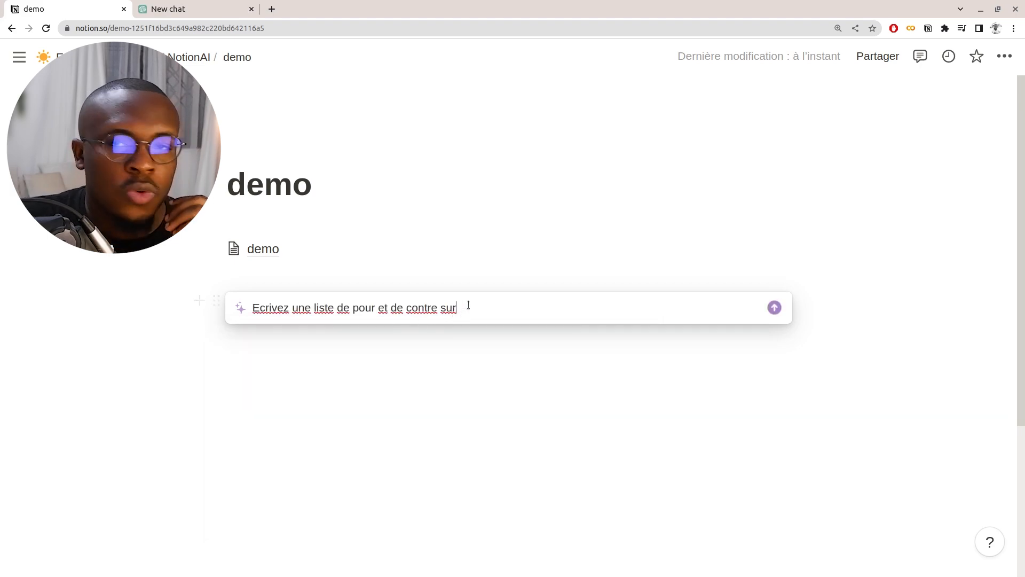
{"action": "type", "text": "l'"}
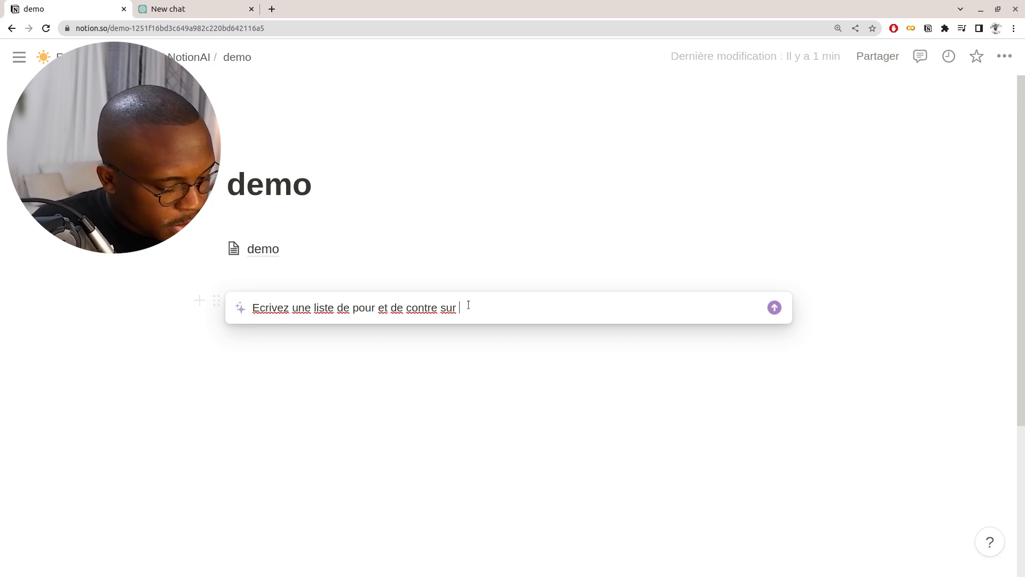
{"action": "type", "text": "utilisation de ChatGPT"}
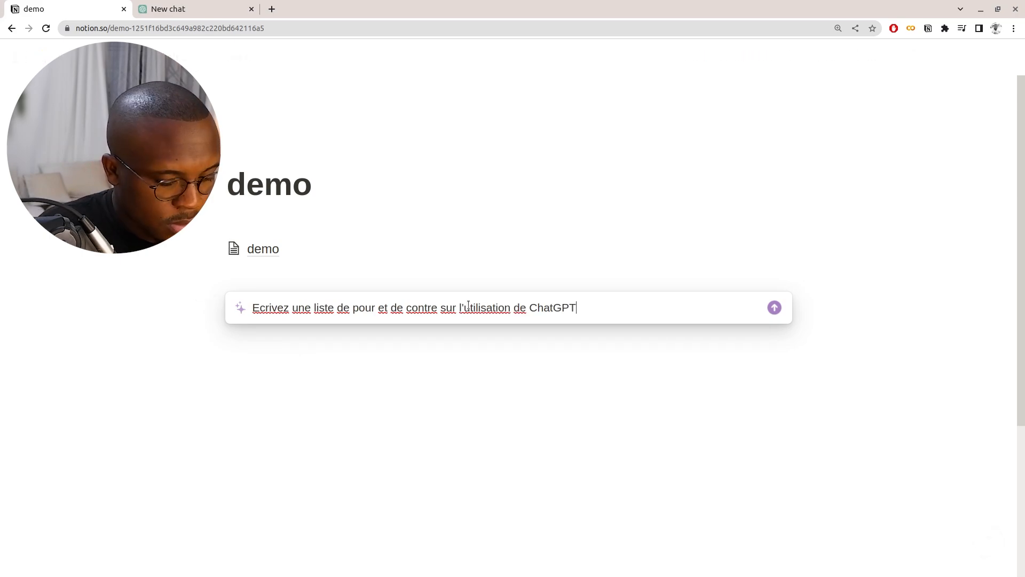
{"action": "key", "text": "Return"}
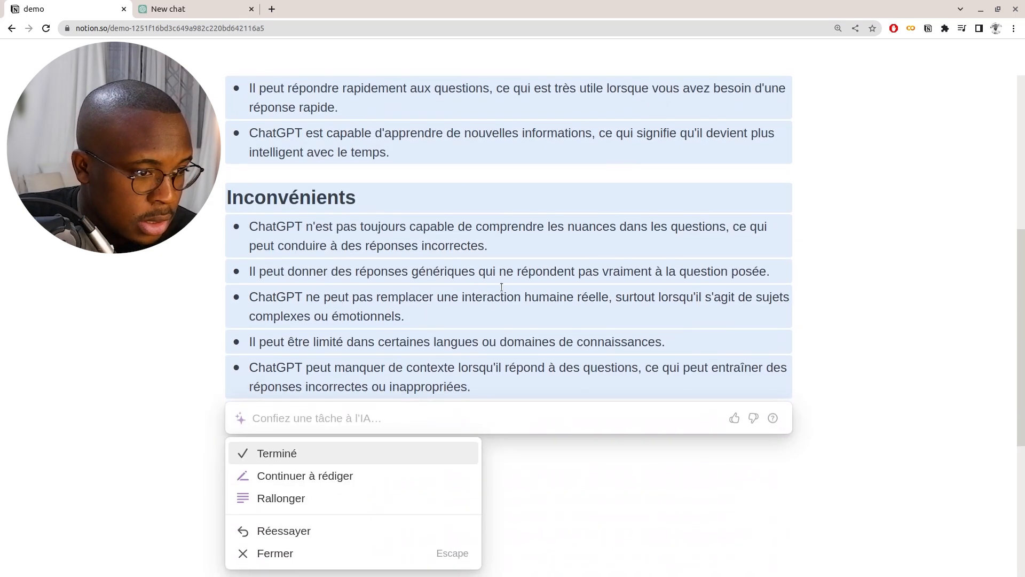
{"action": "scroll", "coordinate": [502, 286], "scroll_direction": "up", "scroll_amount": 1}
{"action": "scroll", "coordinate": [506, 207], "scroll_direction": "up", "scroll_amount": 2}
{"action": "left_click", "coordinate": [361, 254]}
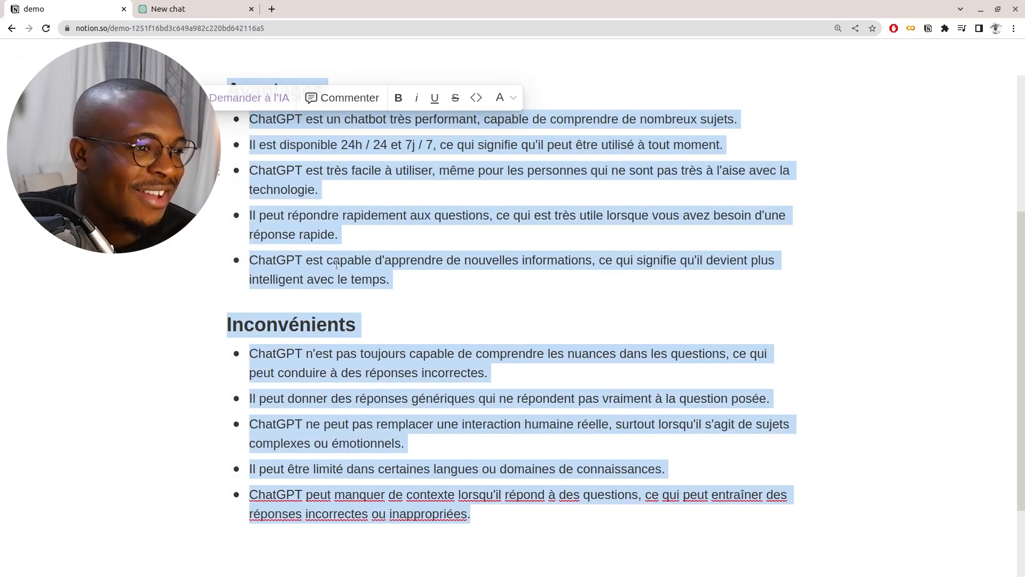
{"action": "scroll", "coordinate": [399, 241], "scroll_direction": "up", "scroll_amount": 1}
- Switch to ChatGPT and submit "Ecris moi une liste de pour et de contre sur l'utilisation de ChatGPT"
{"action": "left_click", "coordinate": [205, 8]}
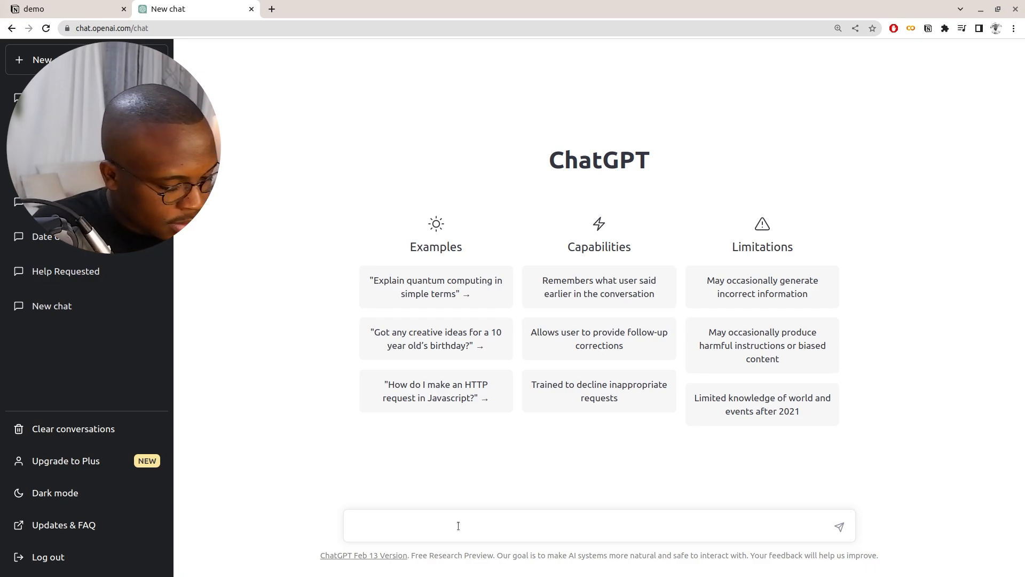
{"action": "type", "text": "Ecris moi une liste de pour et de contre sur l'utilisation de ChatGPT"}
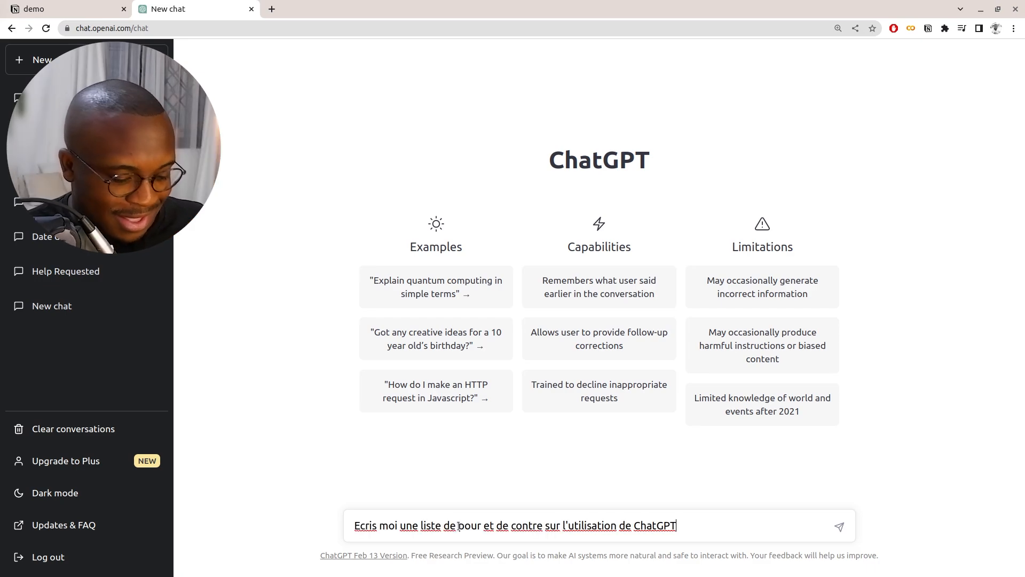
{"action": "key", "text": "Return"}
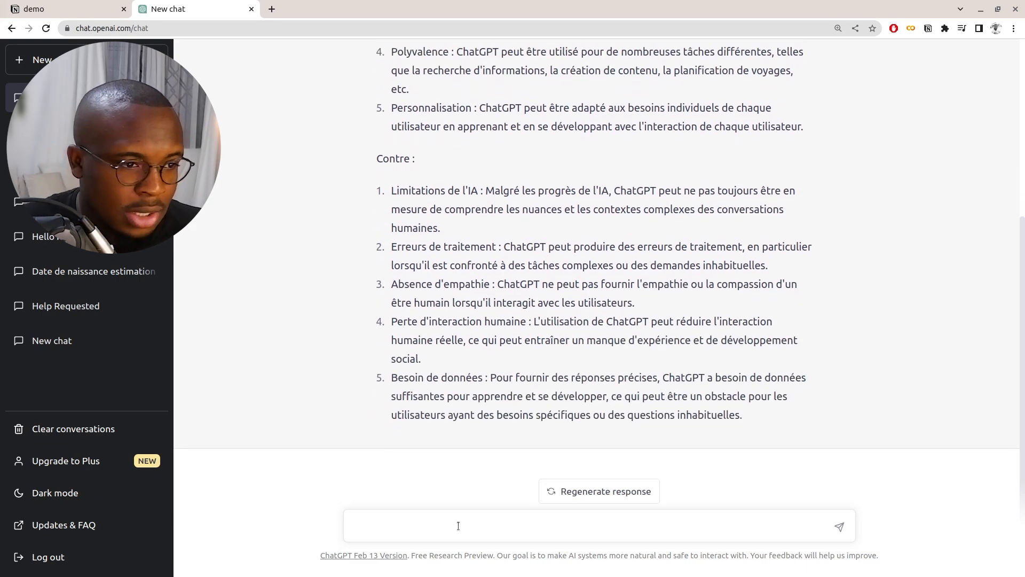
{"action": "scroll", "coordinate": [358, 233], "scroll_direction": "up", "scroll_amount": 5}
{"action": "scroll", "coordinate": [357, 233], "scroll_direction": "up", "scroll_amount": 2}
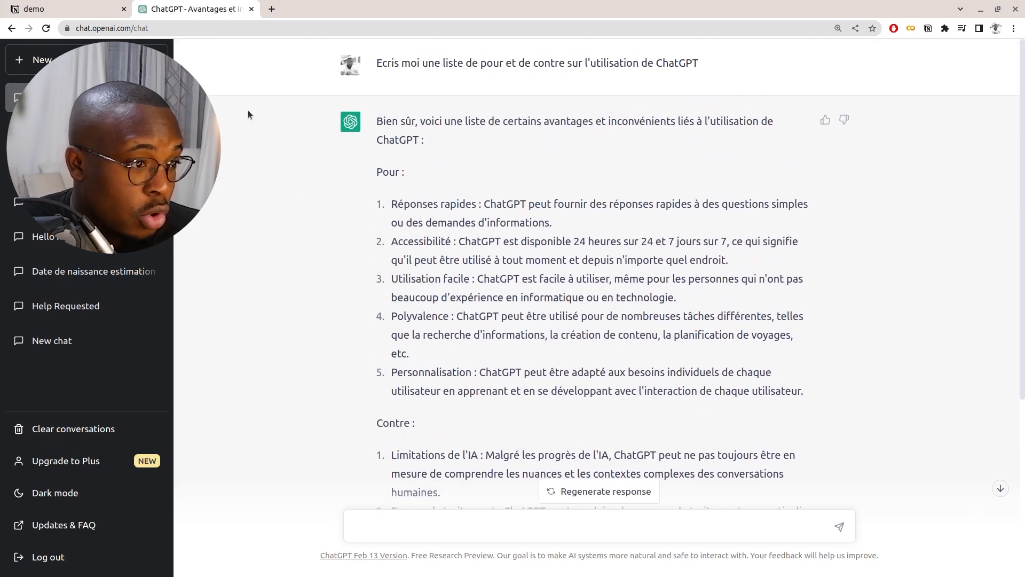
- Switch back to Notion, deselect the generated text and review its Avantages and Inconvénients lists
{"action": "key", "text": "ctrl+Tab"}
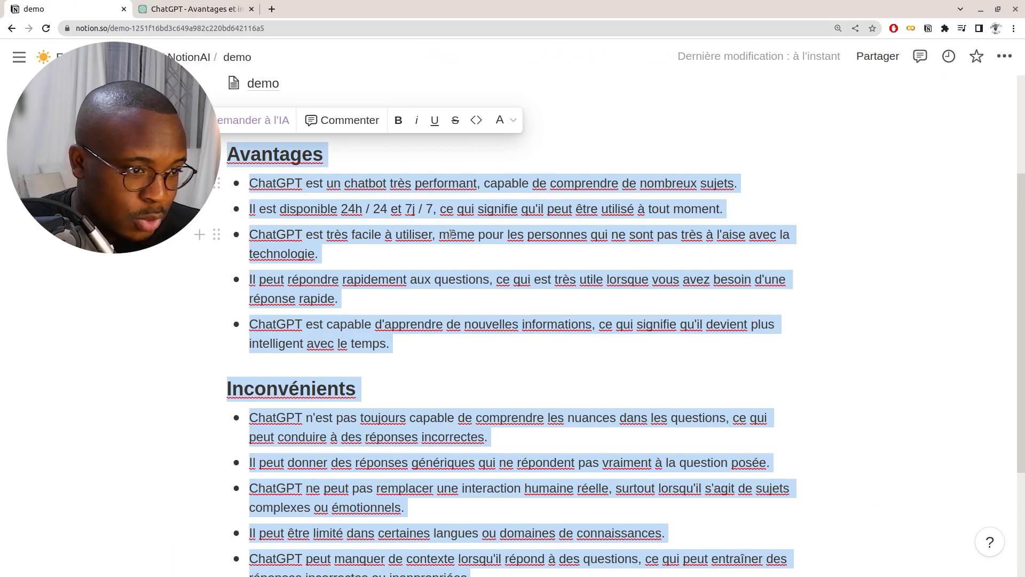
{"action": "left_click", "coordinate": [546, 257]}
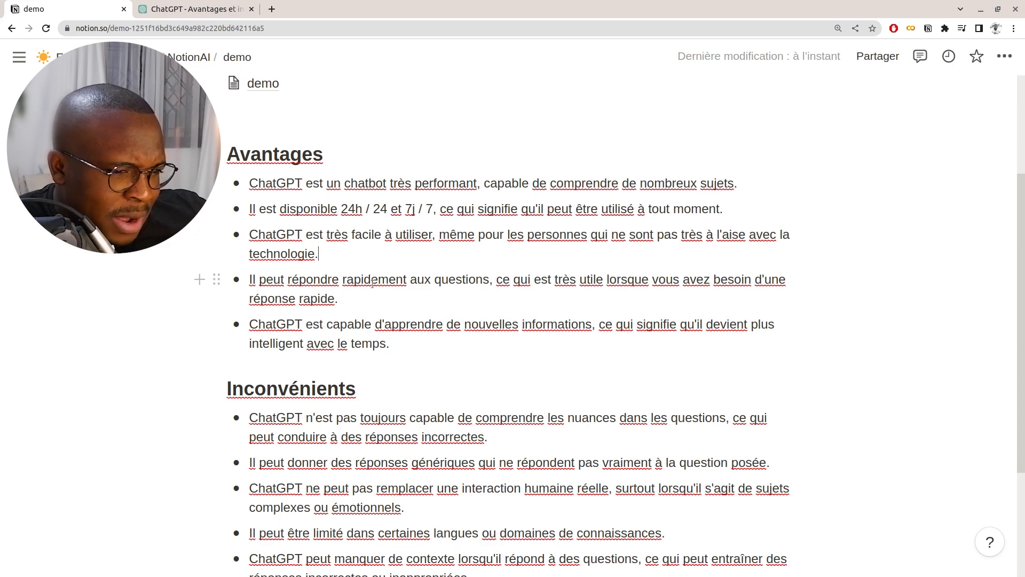
{"action": "scroll", "coordinate": [375, 319], "scroll_direction": "down", "scroll_amount": 3}
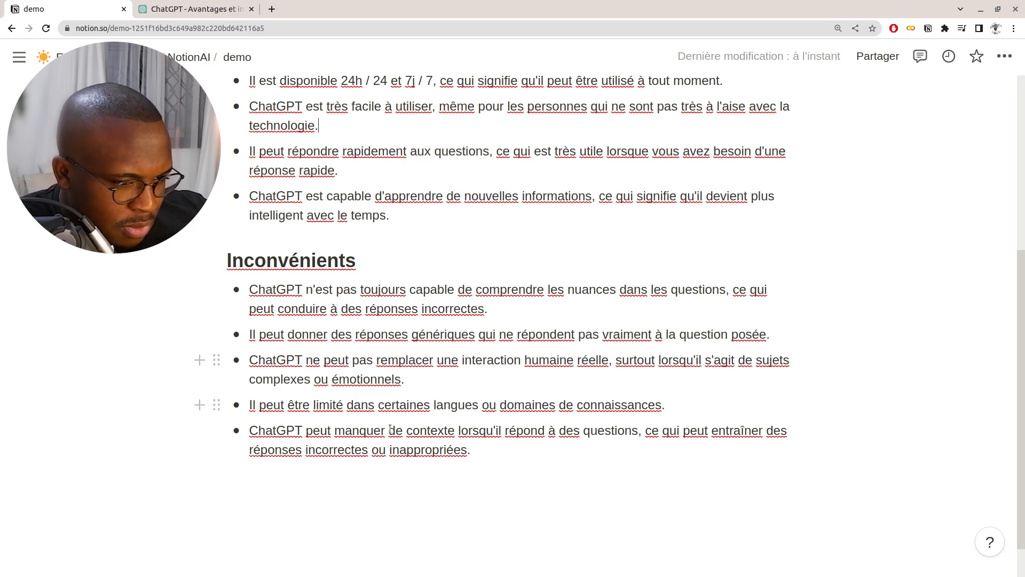
- Switch to ChatGPT and examine the Pour and Contre points of its answer for comparison with the Notion list
{"action": "left_click", "coordinate": [219, 8]}
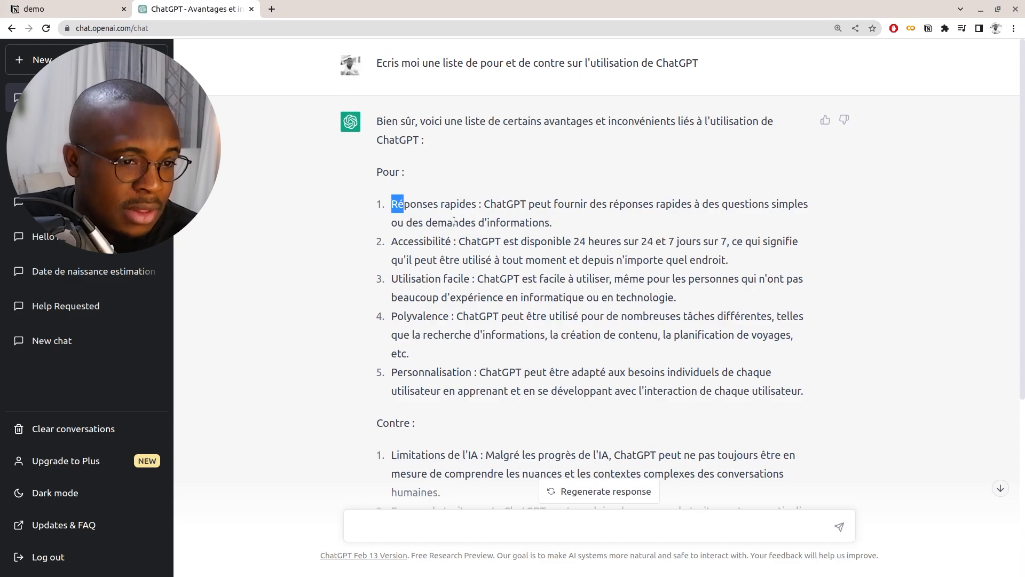
{"action": "left_click_drag", "start_coordinate": [418, 240], "coordinate": [610, 260]}
{"action": "left_click", "coordinate": [715, 258]}
{"action": "left_click_drag", "start_coordinate": [716, 258], "coordinate": [434, 281]}
{"action": "left_click", "coordinate": [415, 310]}
{"action": "scroll", "coordinate": [436, 372], "scroll_direction": "down", "scroll_amount": 1}
{"action": "scroll", "coordinate": [447, 290], "scroll_direction": "down", "scroll_amount": 3}
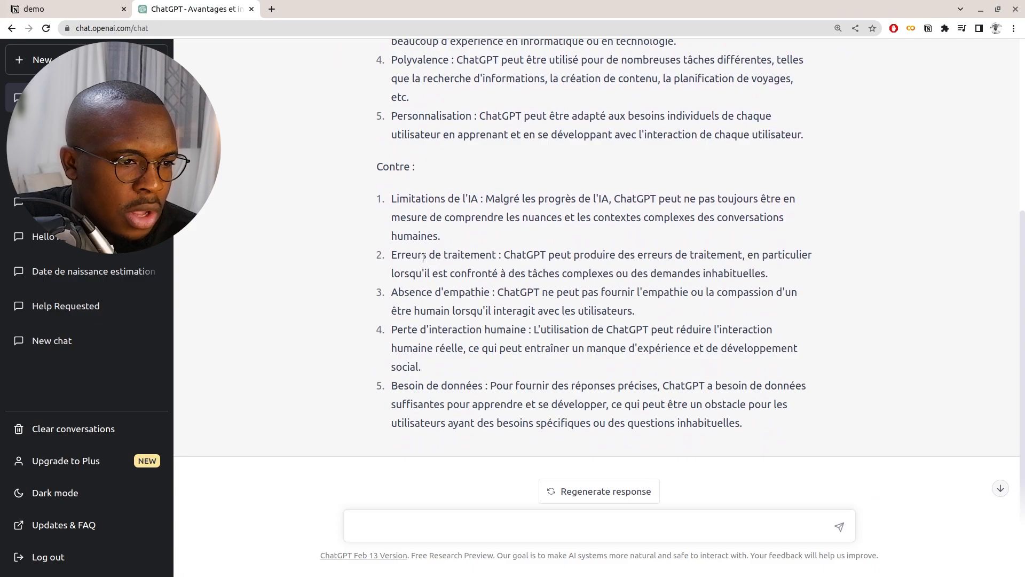
{"action": "left_click_drag", "start_coordinate": [423, 258], "coordinate": [480, 255]}
{"action": "left_click_drag", "start_coordinate": [421, 289], "coordinate": [483, 291]}
{"action": "left_click_drag", "start_coordinate": [418, 330], "coordinate": [504, 329]}
{"action": "left_click_drag", "start_coordinate": [417, 385], "coordinate": [432, 385]}
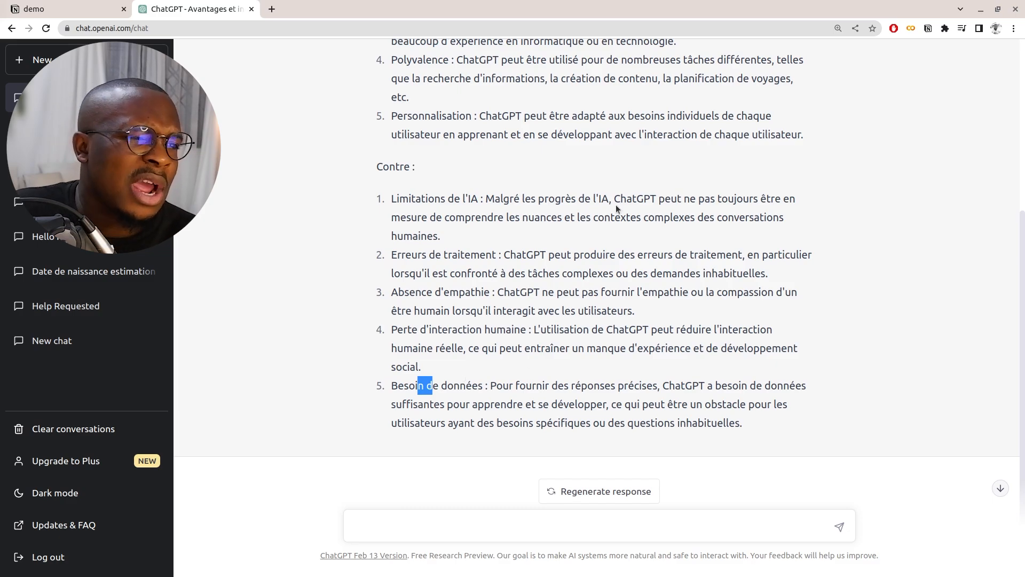
{"action": "scroll", "coordinate": [617, 208], "scroll_direction": "up", "scroll_amount": 5}
- Switch back to Notion and start an AI "Lancer un remue-méninges" prompt on a new line below the Inconvénients list
{"action": "left_click", "coordinate": [108, 6]}
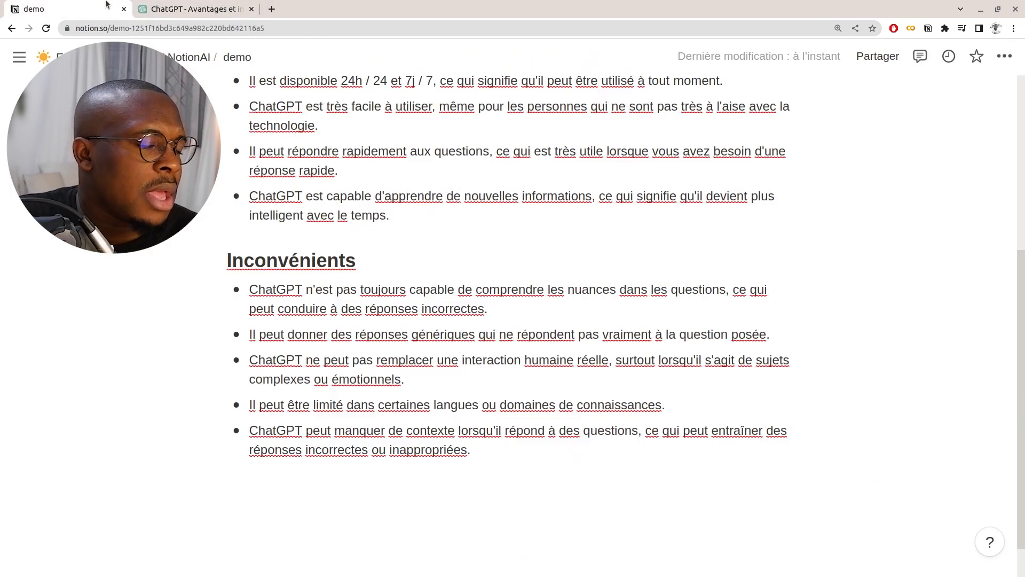
{"action": "scroll", "coordinate": [494, 310], "scroll_direction": "up", "scroll_amount": 5}
{"action": "scroll", "coordinate": [494, 309], "scroll_direction": "down", "scroll_amount": 6}
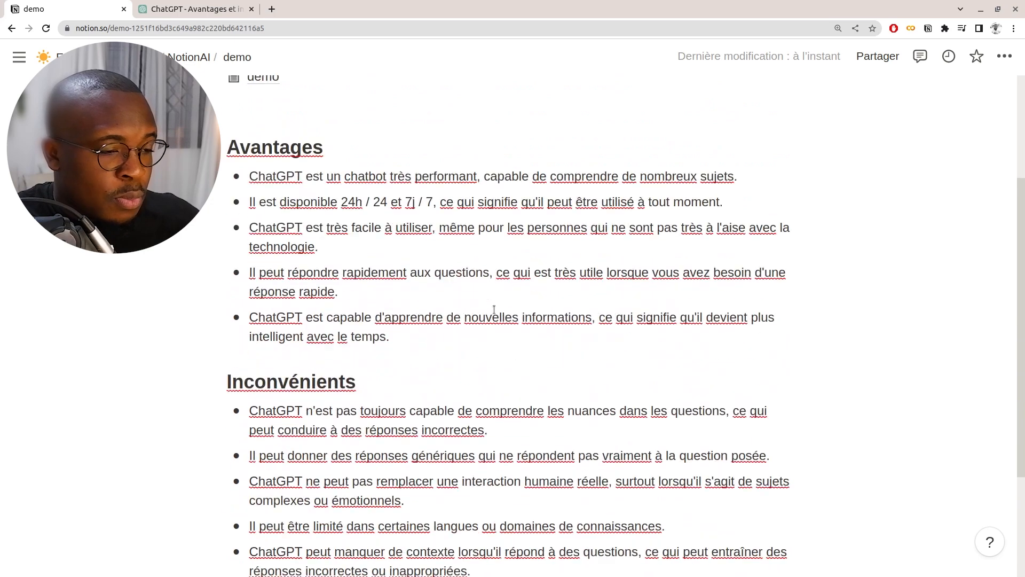
{"action": "left_click", "coordinate": [474, 453]}
{"action": "key", "text": "Return"}
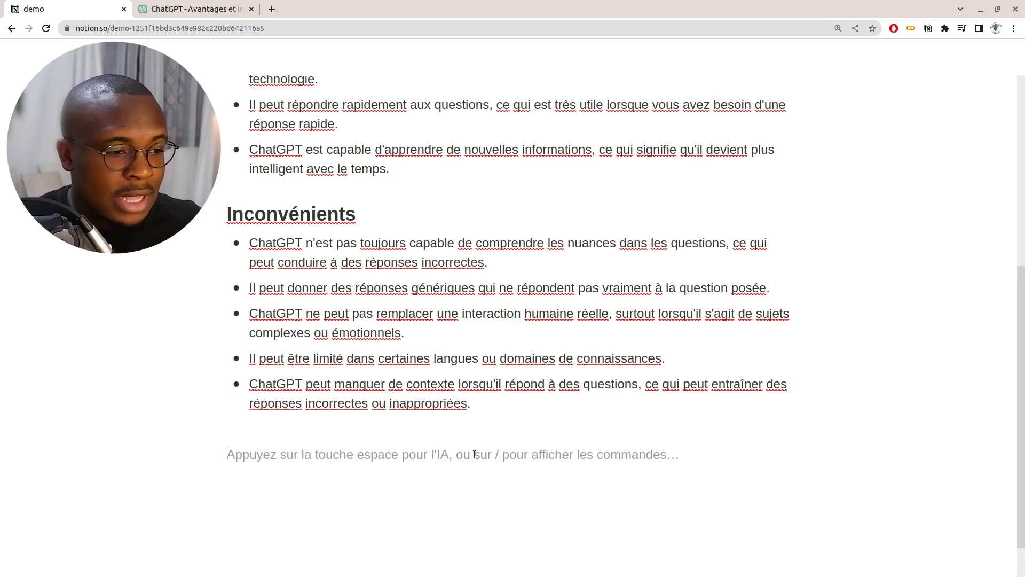
{"action": "key", "text": "space"}
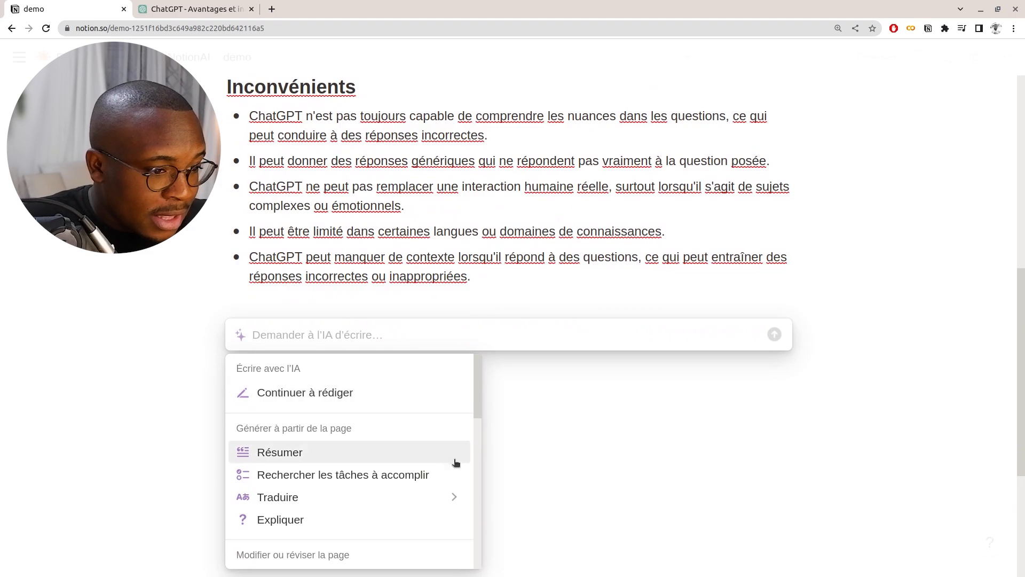
{"action": "scroll", "coordinate": [436, 513], "scroll_direction": "down", "scroll_amount": 4}
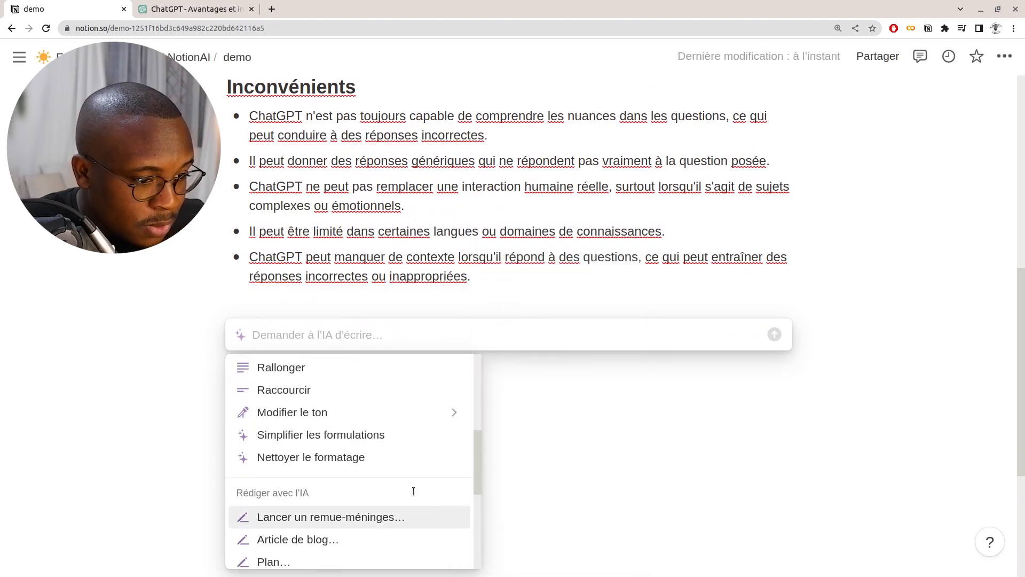
{"action": "left_click", "coordinate": [381, 517]}
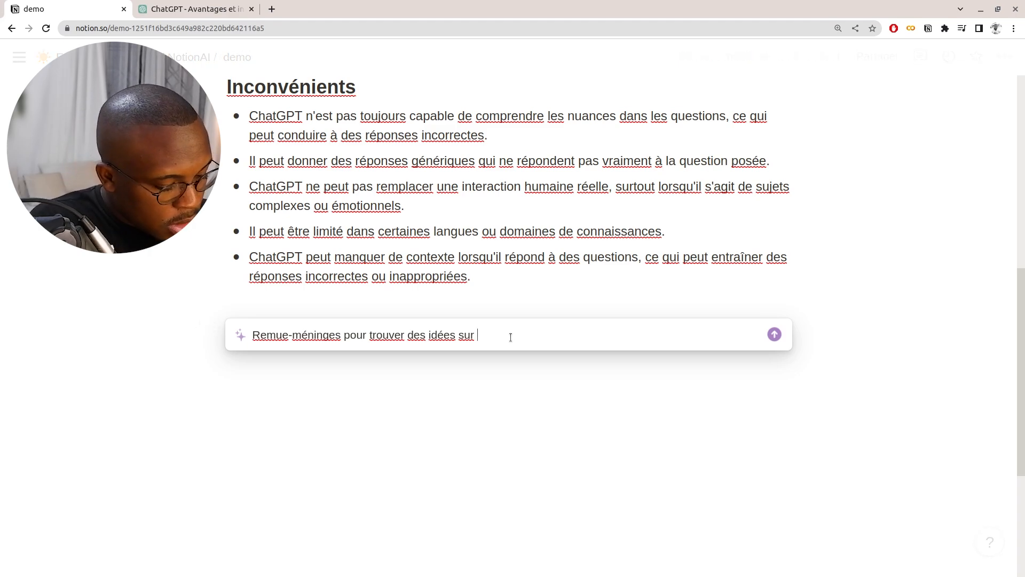
- Complete the brainstorming prompt with "des vidéos Youtube sur l'intelligence artificiielle", then generate and keep the ideas
{"action": "type", "text": "DES"}
{"action": "key", "text": "BackSpace"}
{"action": "key", "text": "BackSpace"}
{"action": "key", "text": "BackSpace"}
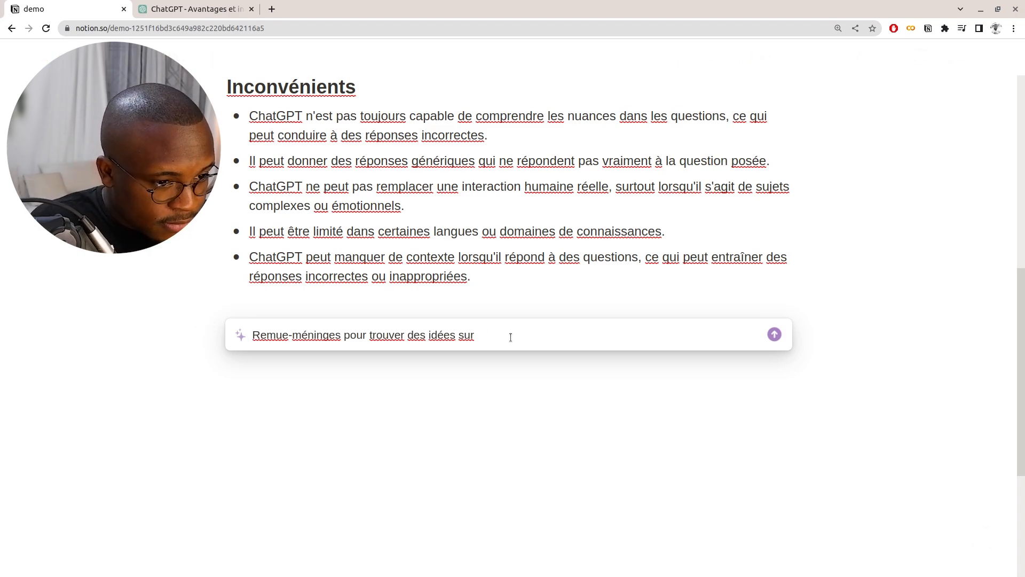
{"action": "type", "text": "des vidéos Youtube sur "}
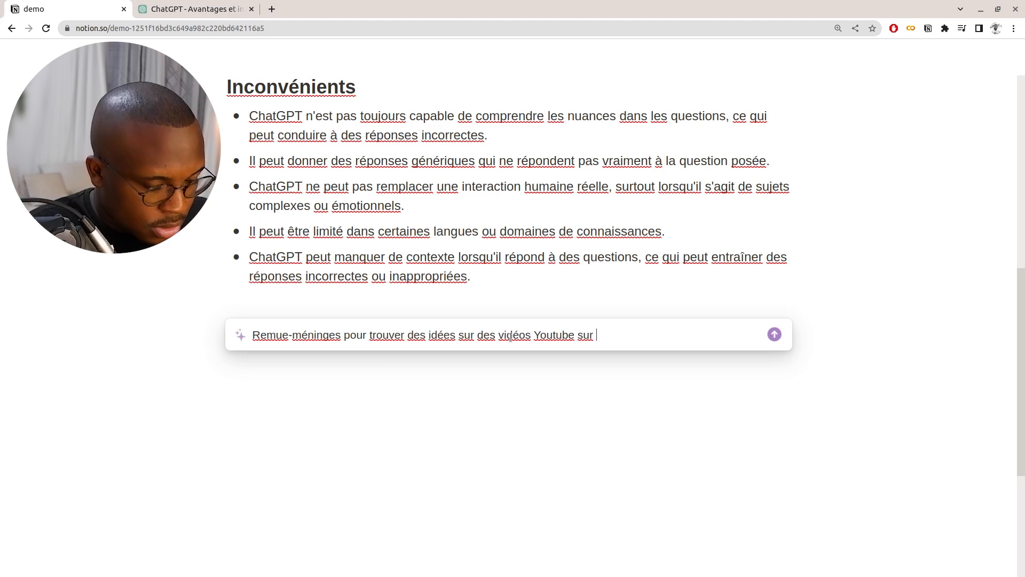
{"action": "type", "text": "l'intell"}
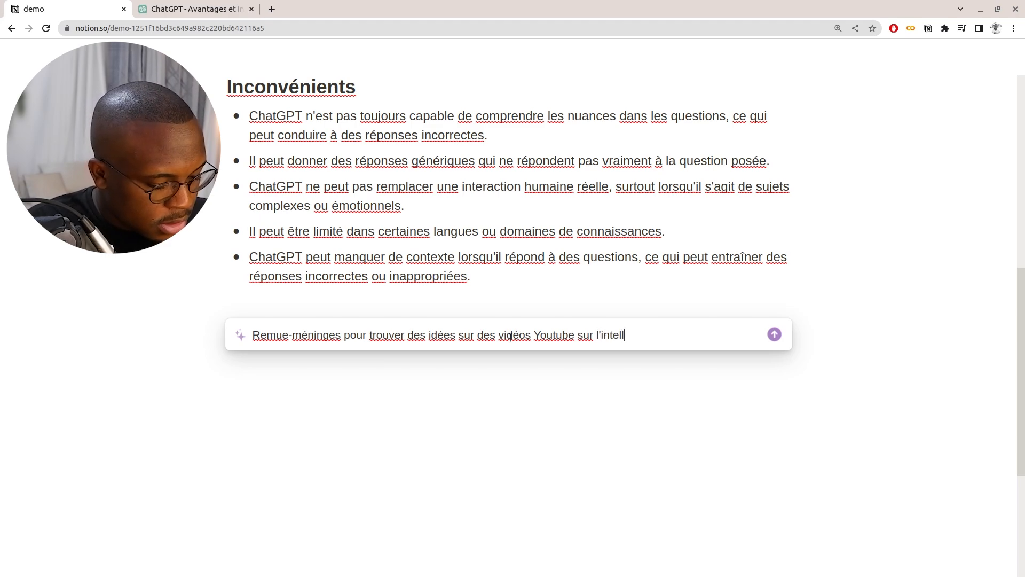
{"action": "type", "text": "igence artificiielle"}
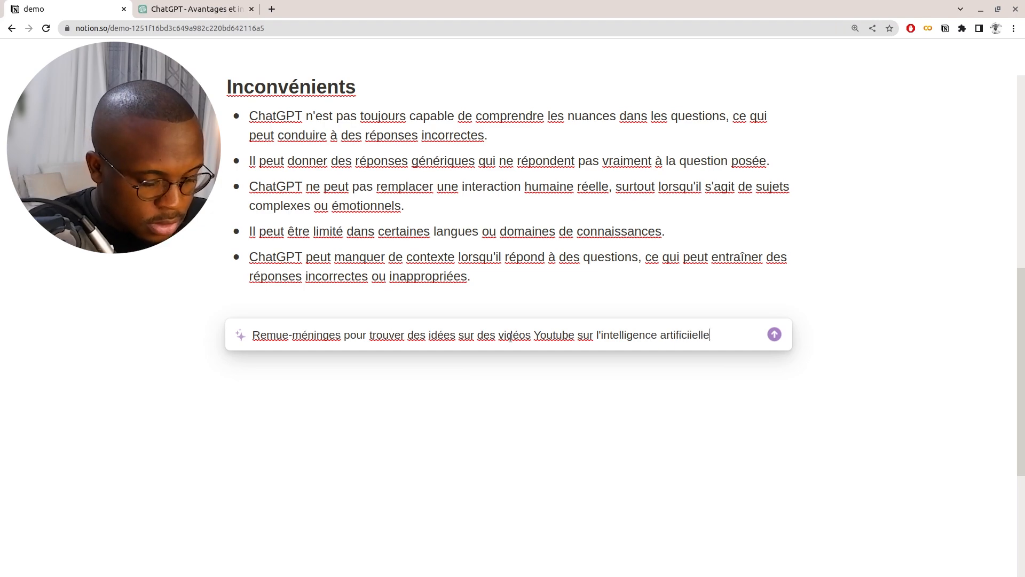
{"action": "key", "text": "Return"}
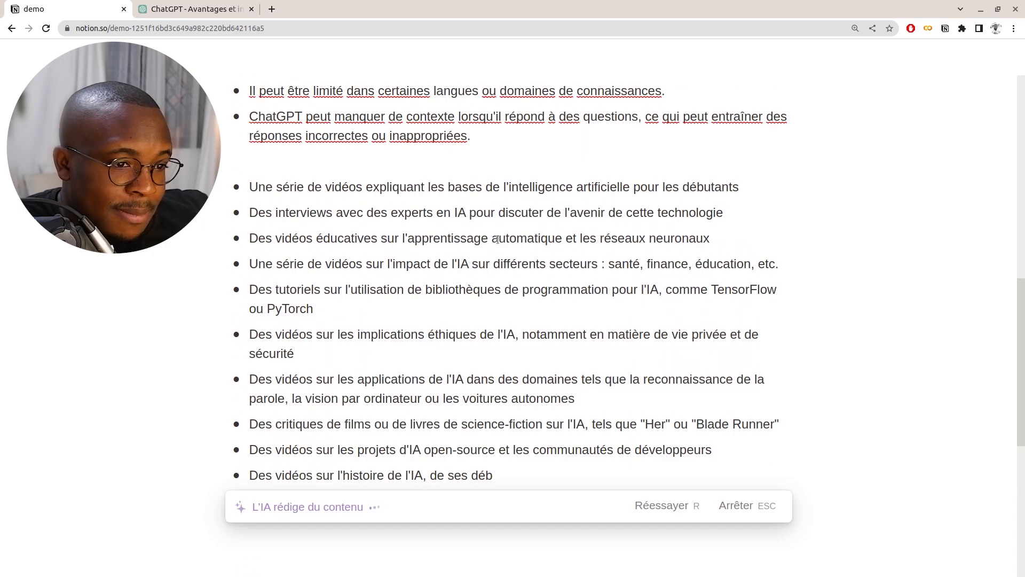
{"action": "scroll", "coordinate": [320, 241], "scroll_direction": "up", "scroll_amount": 2}
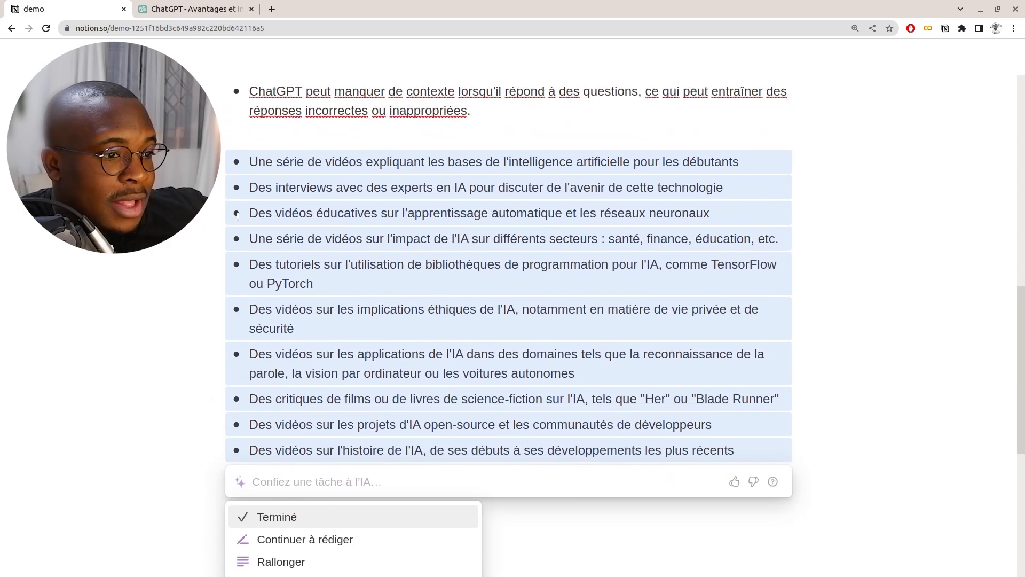
{"action": "key", "text": "Return"}
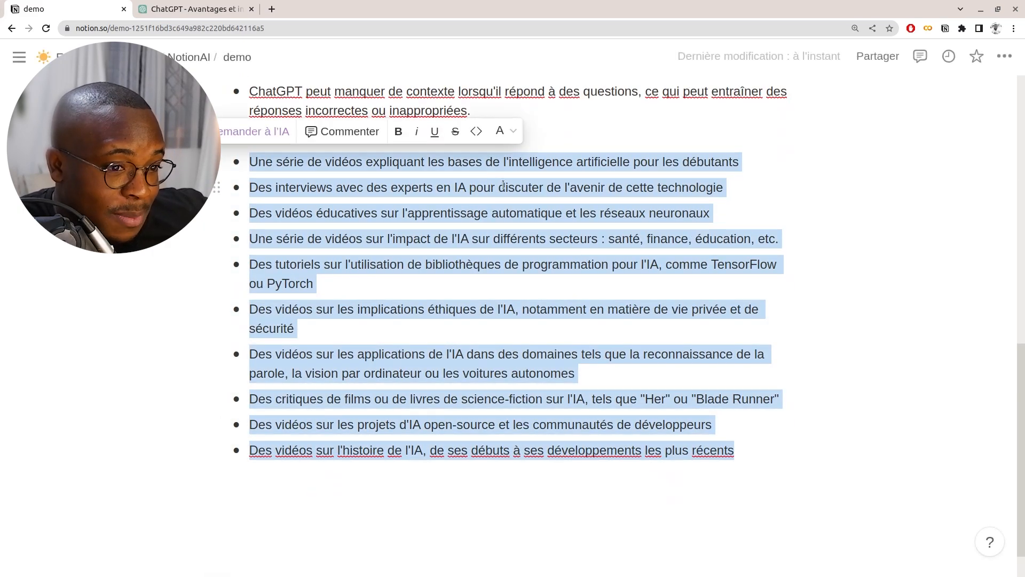
- Deselect the generated text and review the list of YouTube video ideas about artificial intelligence
{"action": "left_click", "coordinate": [632, 188]}
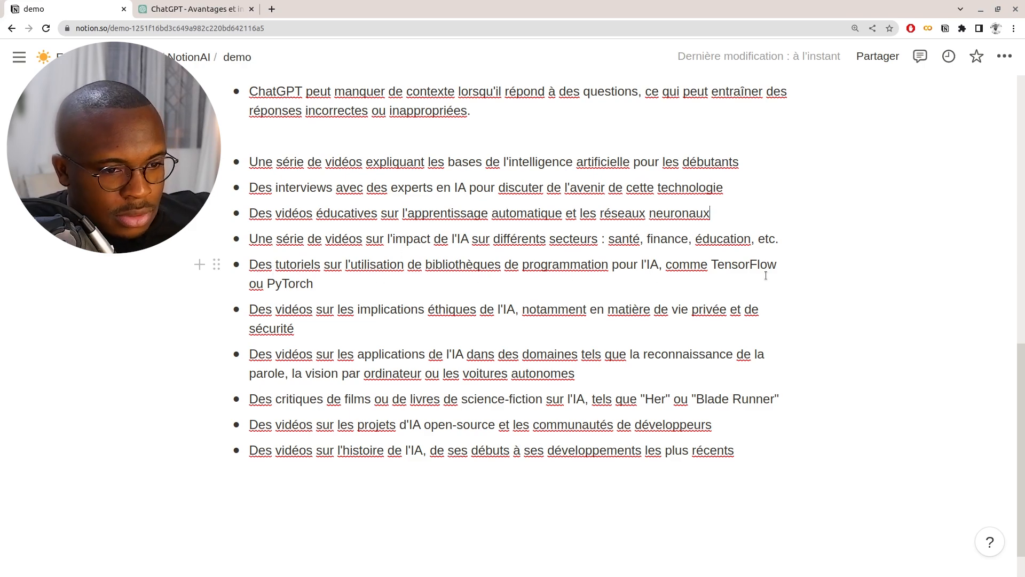
{"action": "scroll", "coordinate": [331, 284], "scroll_direction": "down", "scroll_amount": 1}
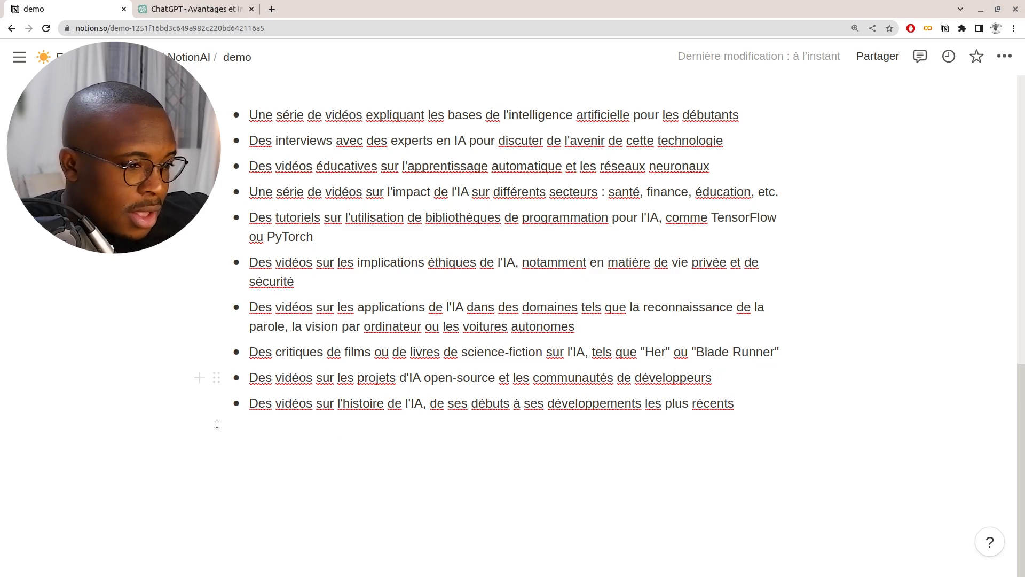
{"action": "left_click_drag", "start_coordinate": [487, 409], "coordinate": [503, 407]}
{"action": "left_click", "coordinate": [503, 408]}
{"action": "left_click", "coordinate": [674, 405]}
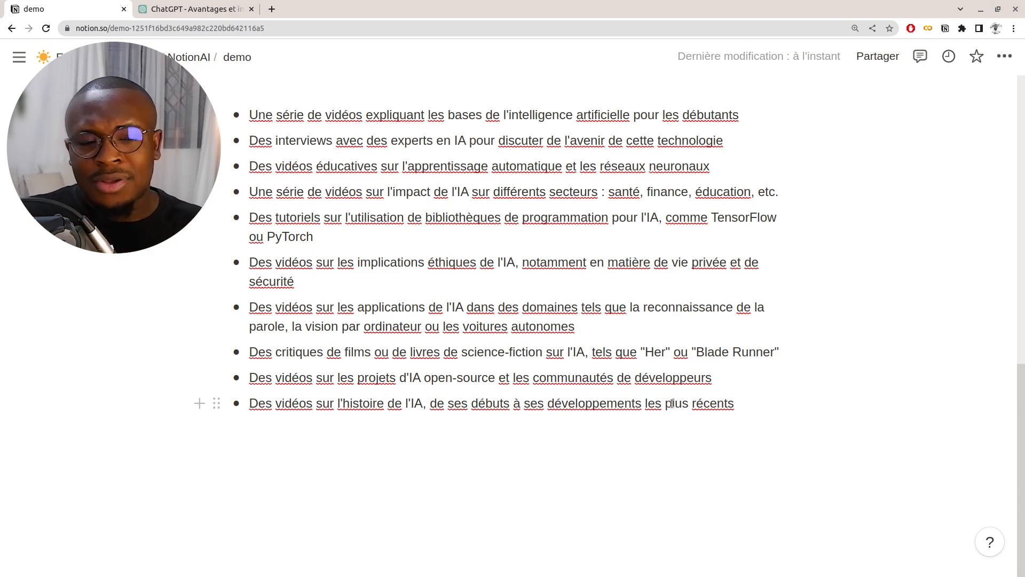
{"action": "scroll", "coordinate": [535, 320], "scroll_direction": "up", "scroll_amount": 3}
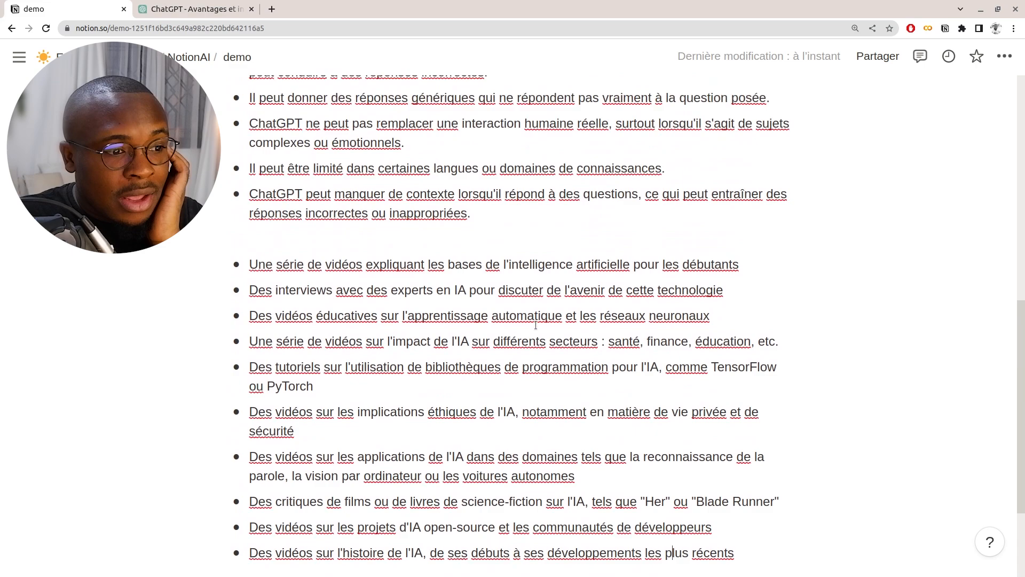
{"action": "scroll", "coordinate": [535, 325], "scroll_direction": "up", "scroll_amount": 2}
{"action": "scroll", "coordinate": [535, 325], "scroll_direction": "down", "scroll_amount": 4}
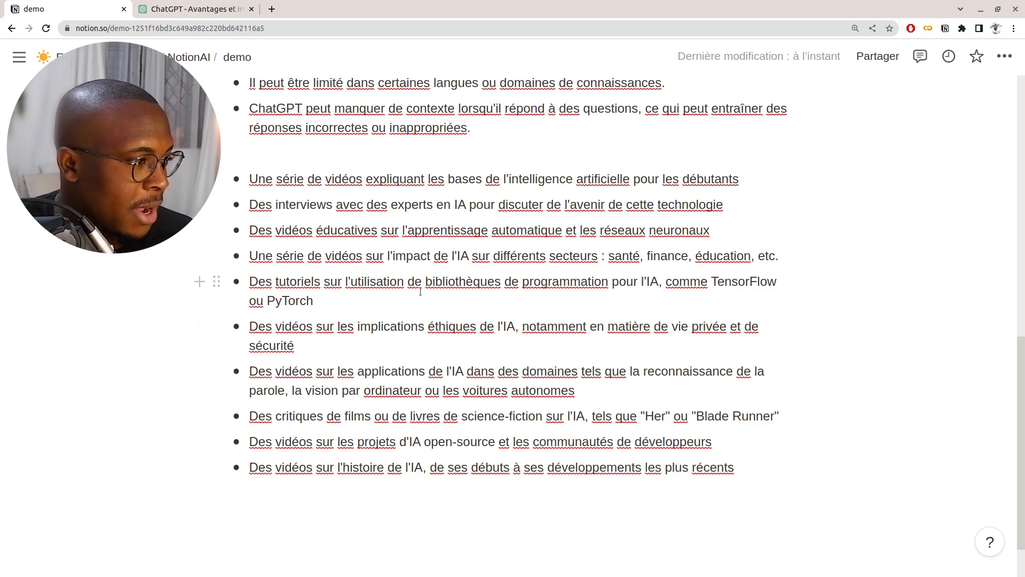
- Start an AI "Liste de tâches" prompt on a new line below the video ideas
{"action": "left_click", "coordinate": [432, 494]}
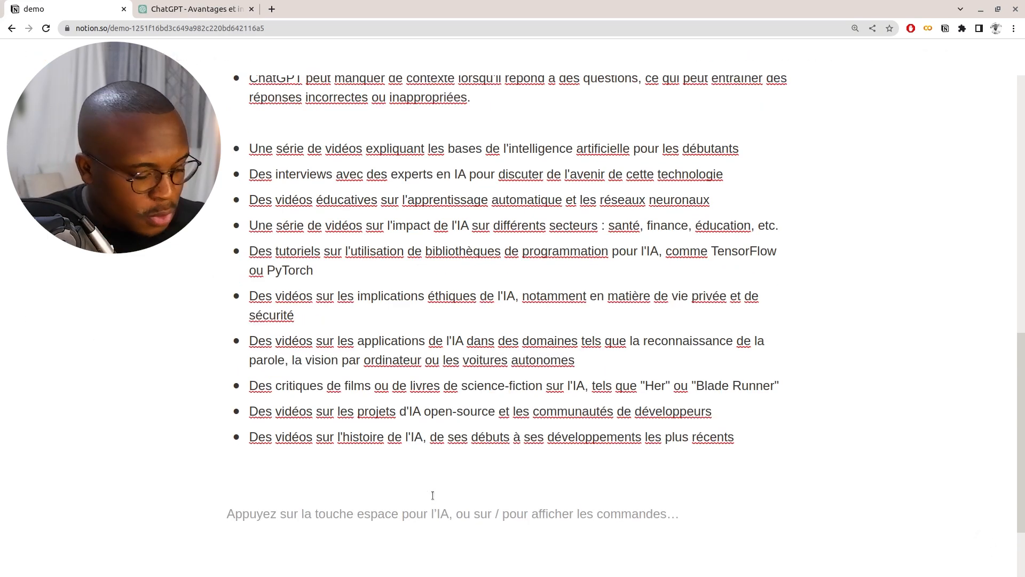
{"action": "key", "text": "space"}
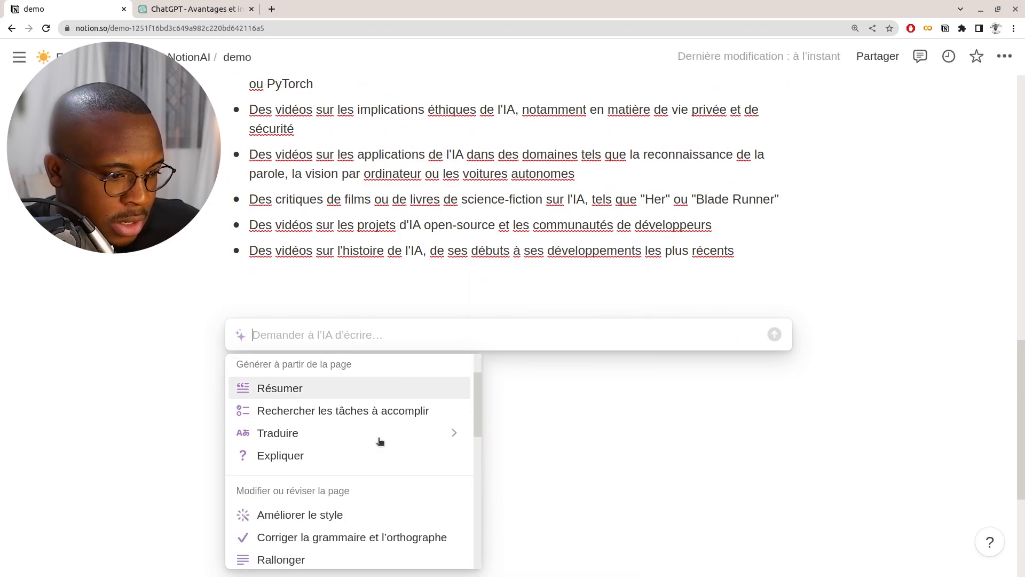
{"action": "scroll", "coordinate": [380, 449], "scroll_direction": "down", "scroll_amount": 4}
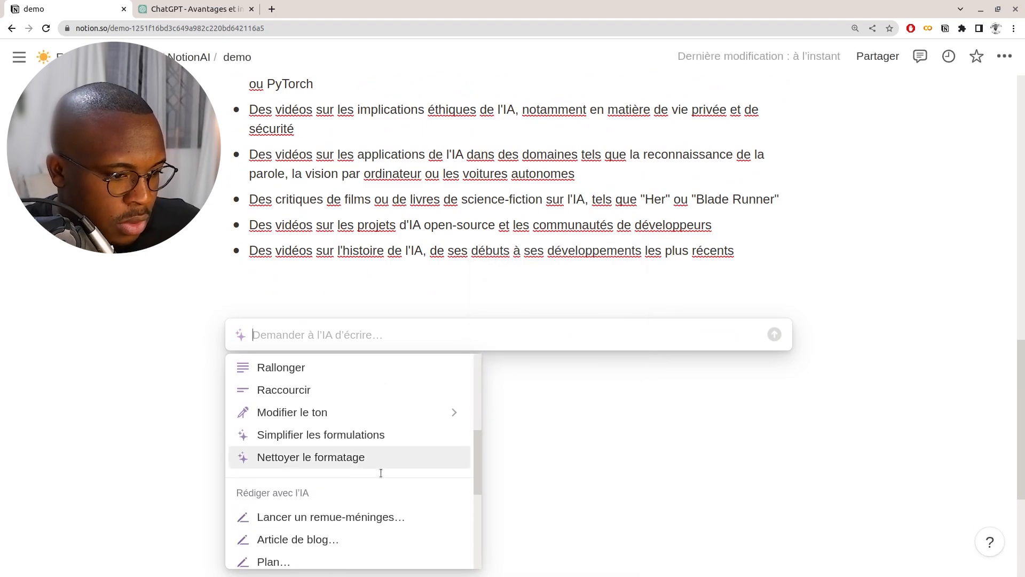
{"action": "scroll", "coordinate": [376, 468], "scroll_direction": "down", "scroll_amount": 3}
{"action": "scroll", "coordinate": [375, 468], "scroll_direction": "up", "scroll_amount": 4}
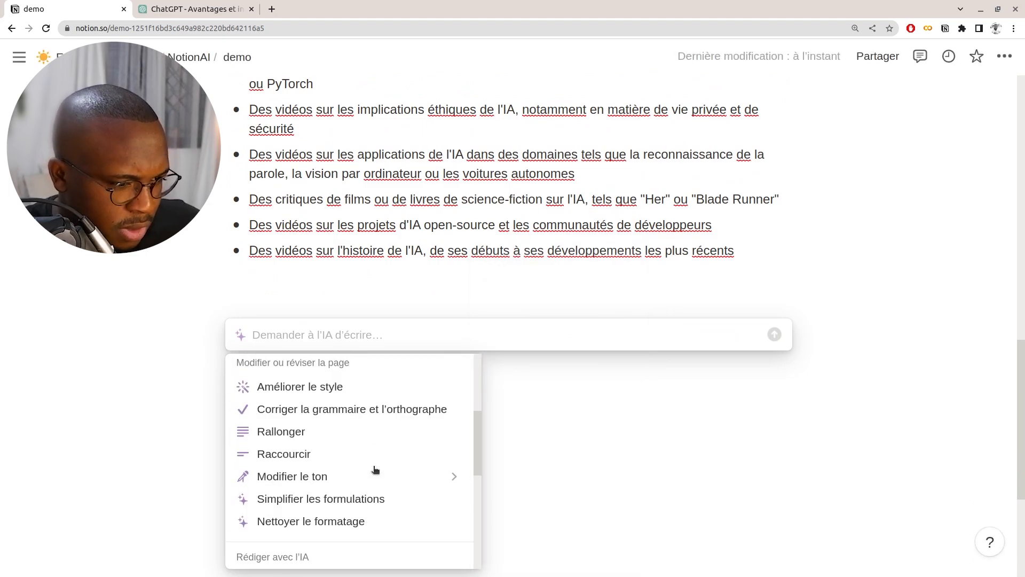
{"action": "scroll", "coordinate": [367, 453], "scroll_direction": "down", "scroll_amount": 4}
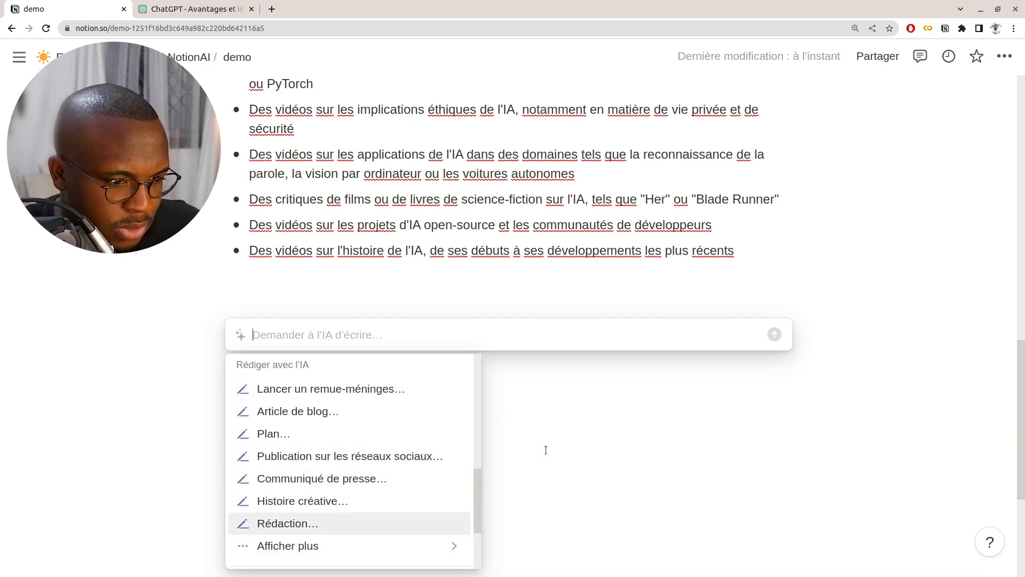
{"action": "mouse_move", "coordinate": [444, 546]}
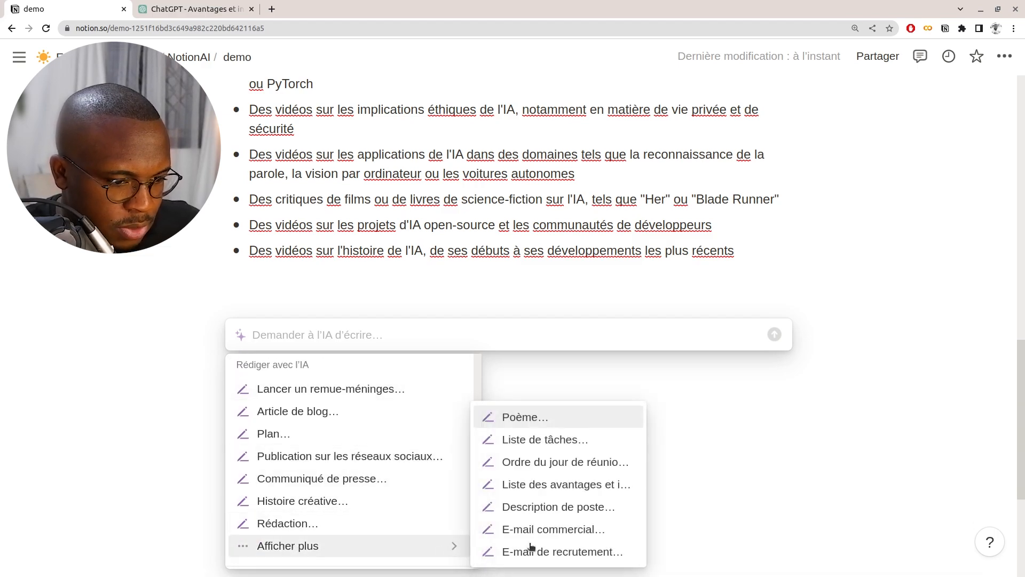
{"action": "left_click", "coordinate": [549, 437]}
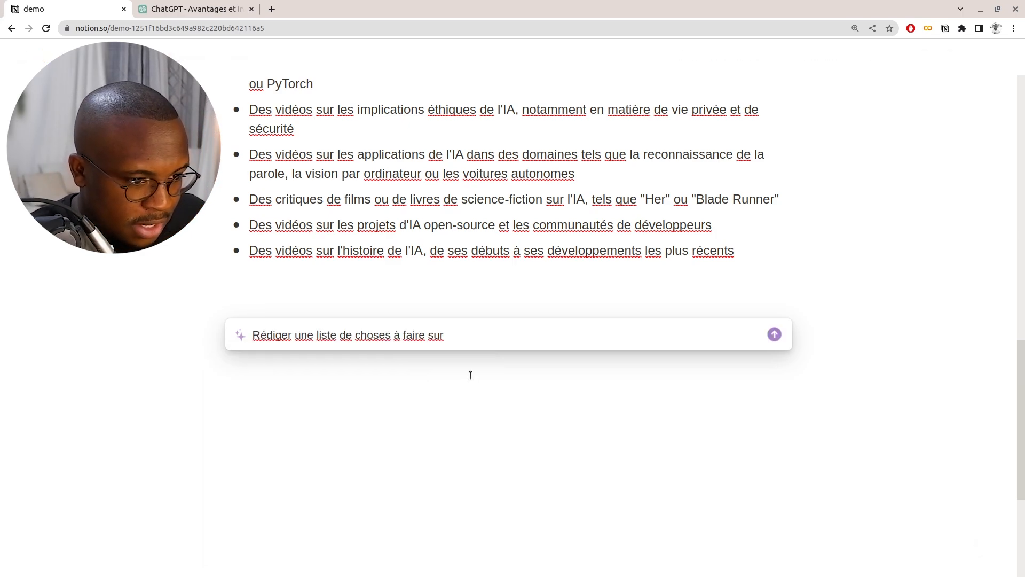
- Complete the to-do list prompt with "la création d'une vidéo", then generate and keep the checklist
{"action": "type", "text": "la création d'une "}
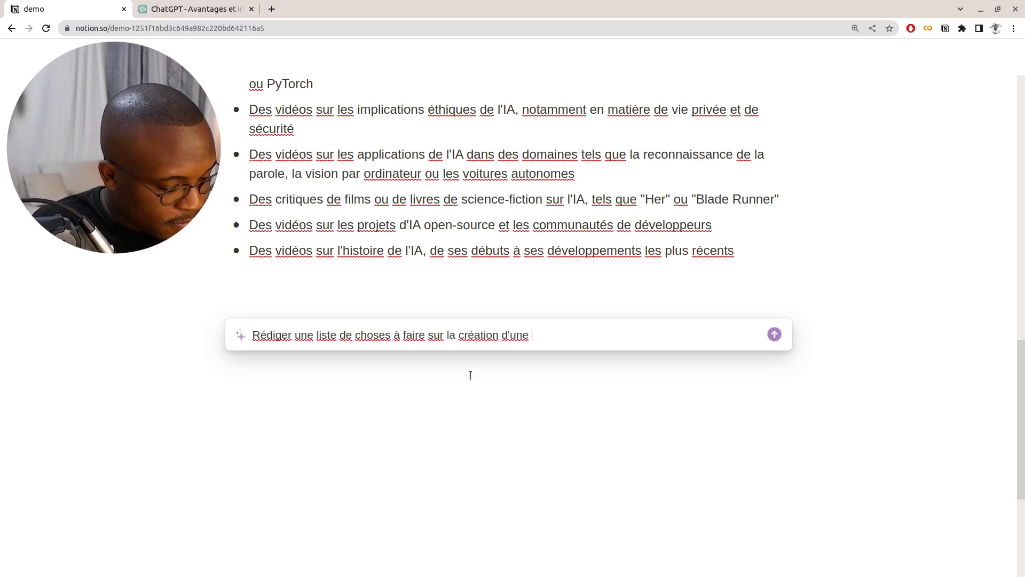
{"action": "type", "text": "vidéo"}
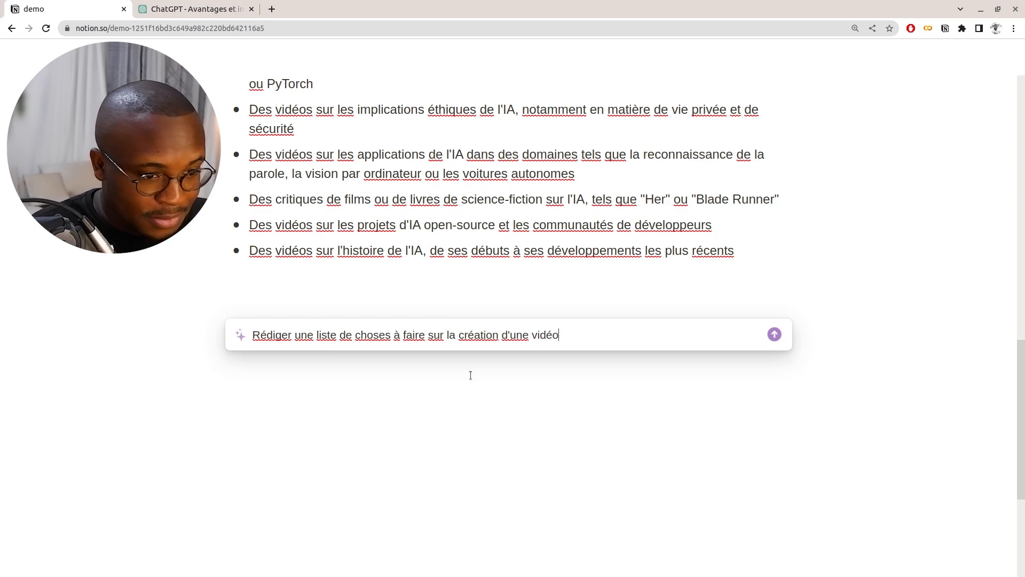
{"action": "key", "text": "Return"}
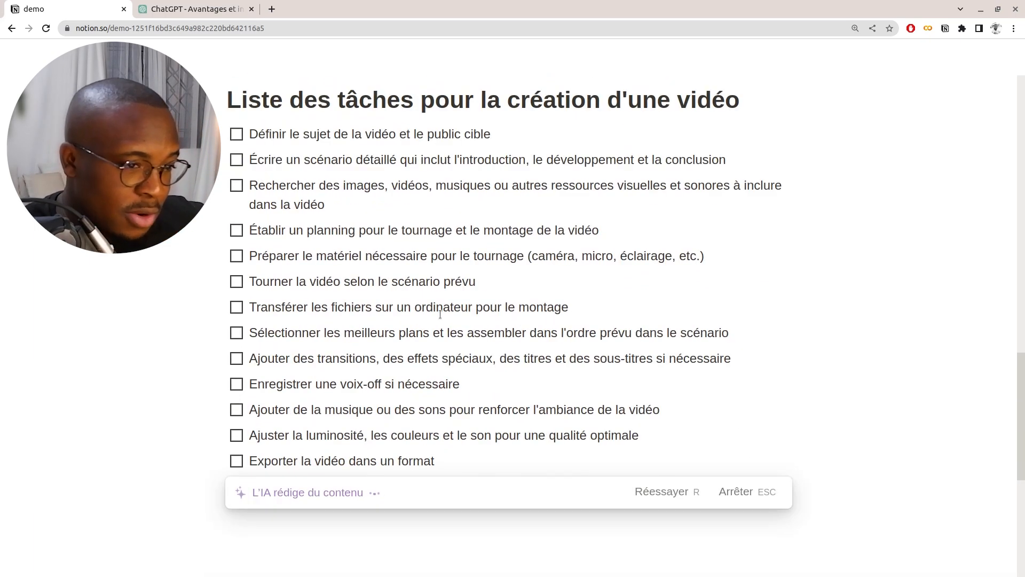
{"action": "scroll", "coordinate": [387, 233], "scroll_direction": "up", "scroll_amount": 3}
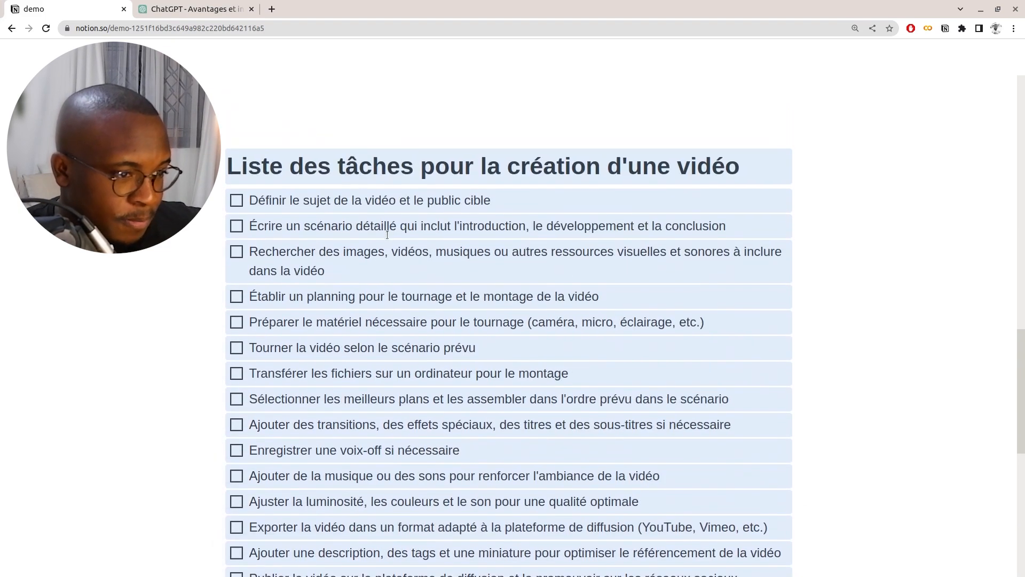
{"action": "left_click", "coordinate": [356, 244]}
- Deselect the generated checklist and review its planning, filming and file-transfer tasks
{"action": "left_click", "coordinate": [536, 161]}
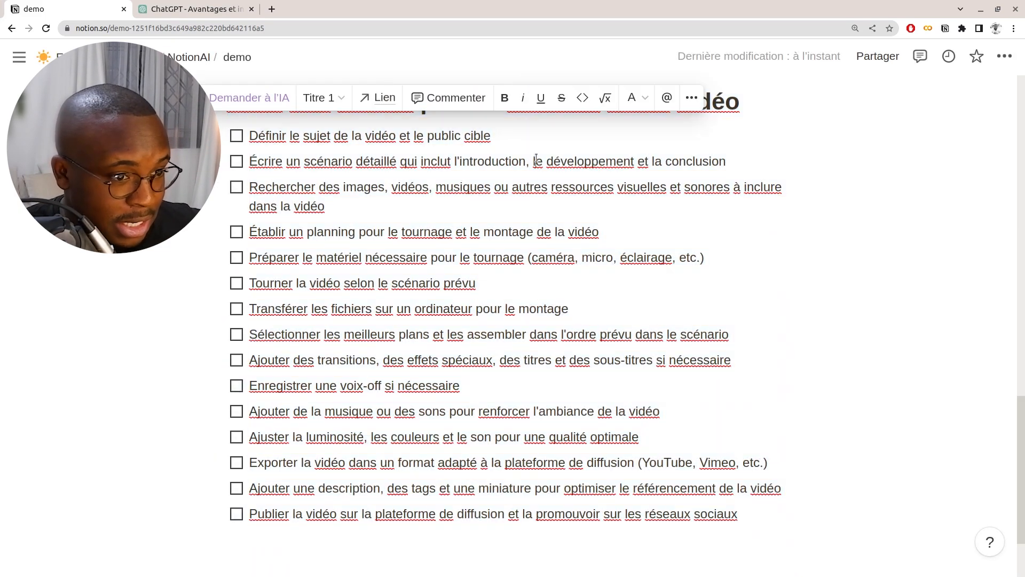
{"action": "left_click_drag", "start_coordinate": [325, 206], "coordinate": [304, 191]}
{"action": "left_click_drag", "start_coordinate": [338, 232], "coordinate": [554, 232]}
{"action": "left_click_drag", "start_coordinate": [334, 258], "coordinate": [472, 266]}
{"action": "left_click_drag", "start_coordinate": [327, 283], "coordinate": [479, 283]}
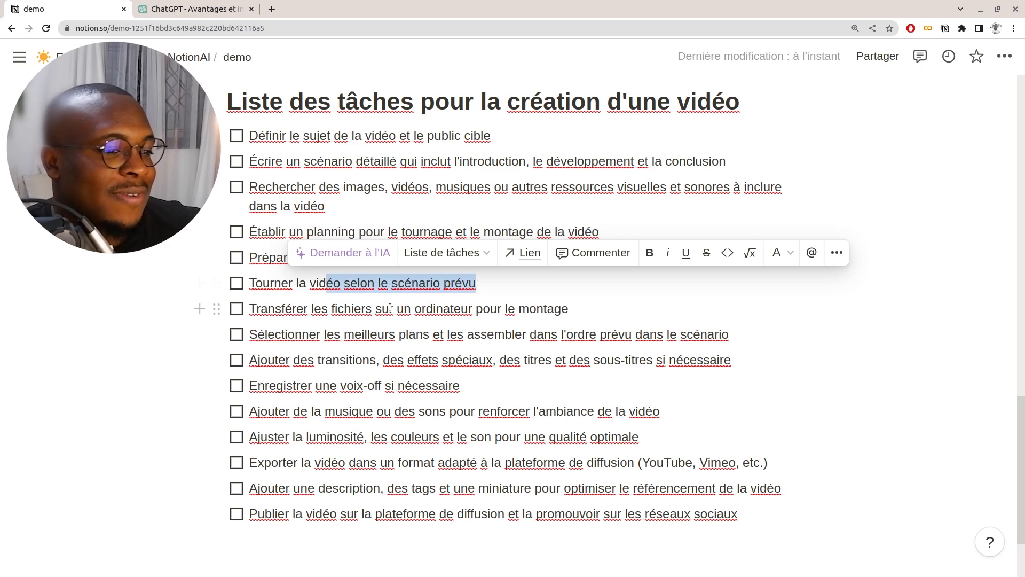
{"action": "left_click_drag", "start_coordinate": [396, 310], "coordinate": [588, 319]}
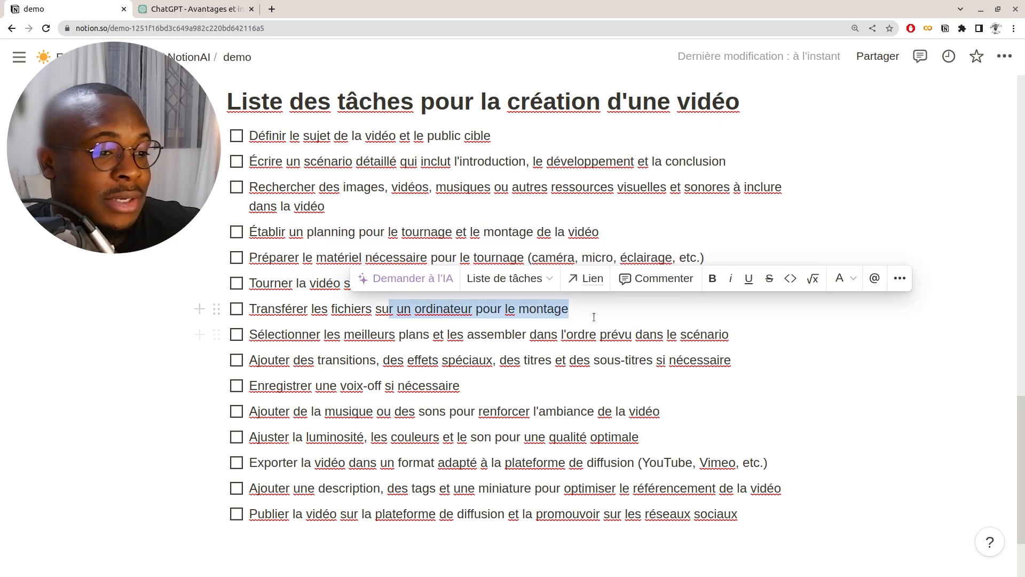
{"action": "left_click", "coordinate": [593, 317]}
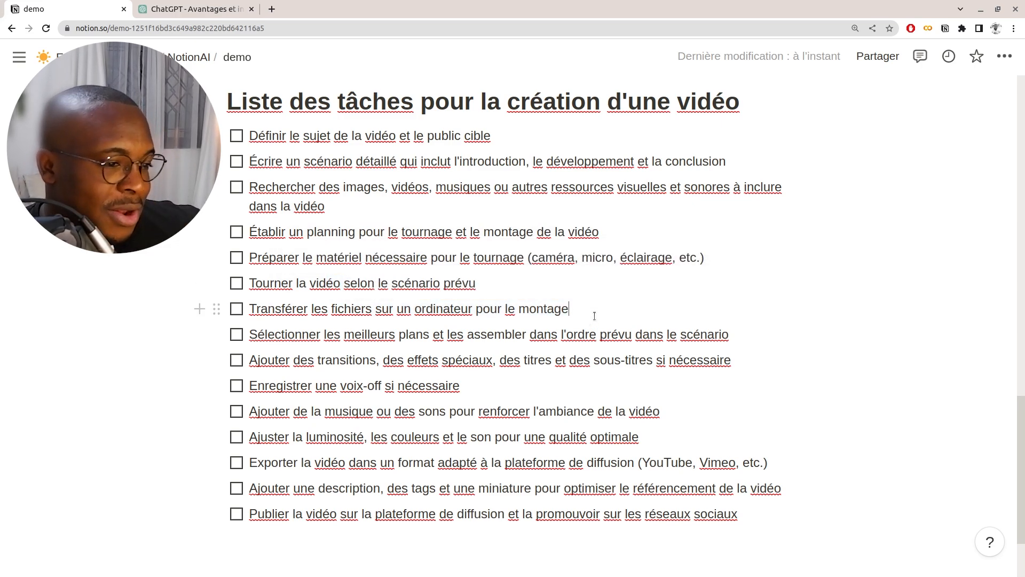
- Review the checklist's editing, voice-over, export and publishing tasks
{"action": "left_click_drag", "start_coordinate": [310, 334], "coordinate": [687, 337]}
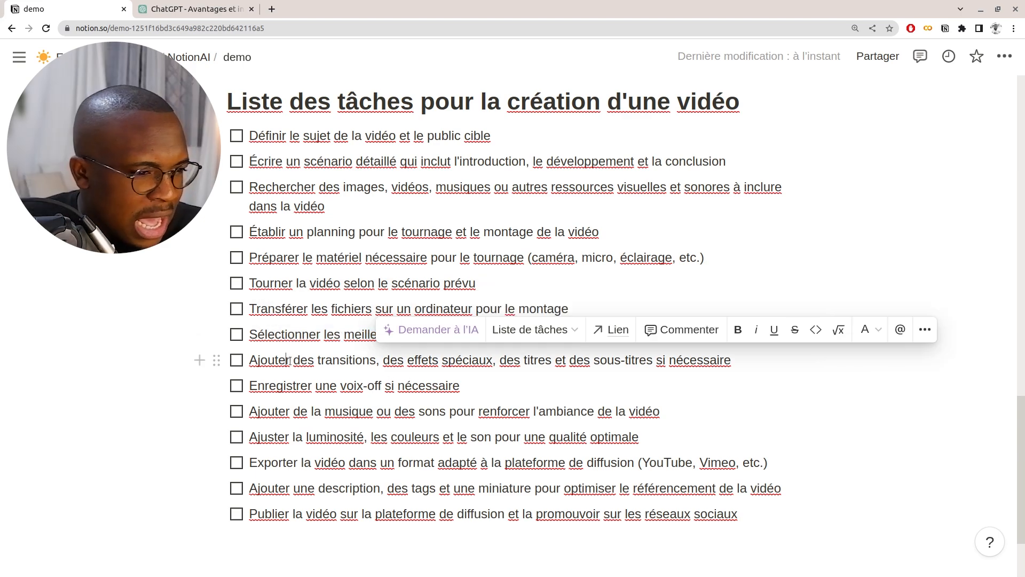
{"action": "left_click_drag", "start_coordinate": [289, 359], "coordinate": [364, 360]}
{"action": "left_click_drag", "start_coordinate": [415, 360], "coordinate": [480, 361]}
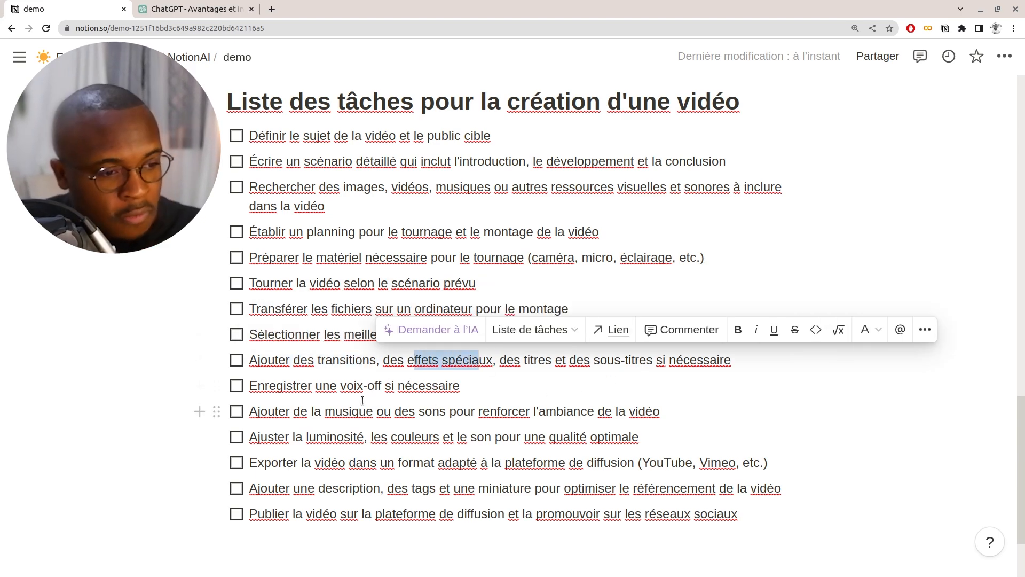
{"action": "left_click_drag", "start_coordinate": [309, 385], "coordinate": [393, 386]}
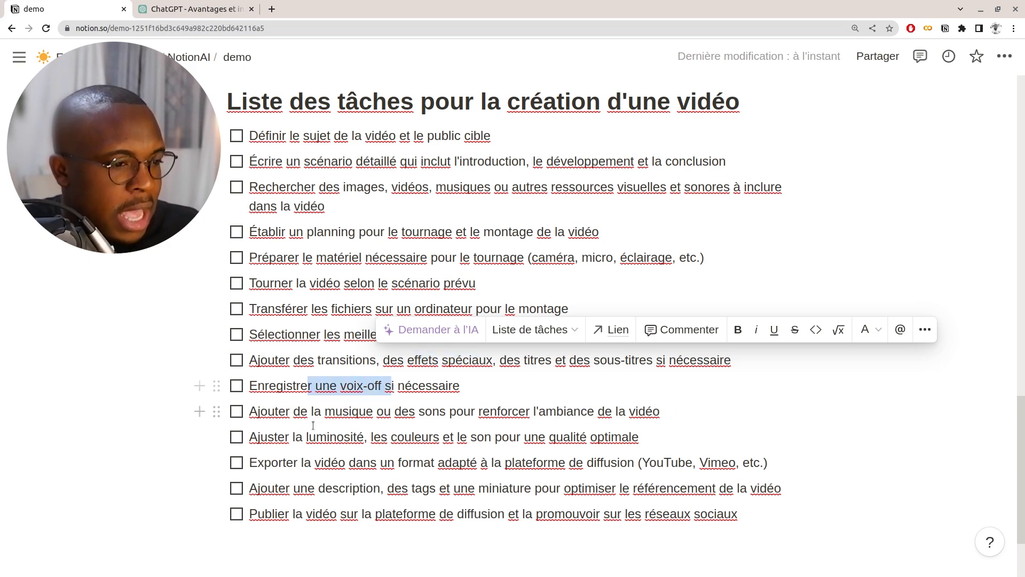
{"action": "left_click_drag", "start_coordinate": [277, 411], "coordinate": [470, 437]}
{"action": "left_click_drag", "start_coordinate": [316, 462], "coordinate": [768, 462]}
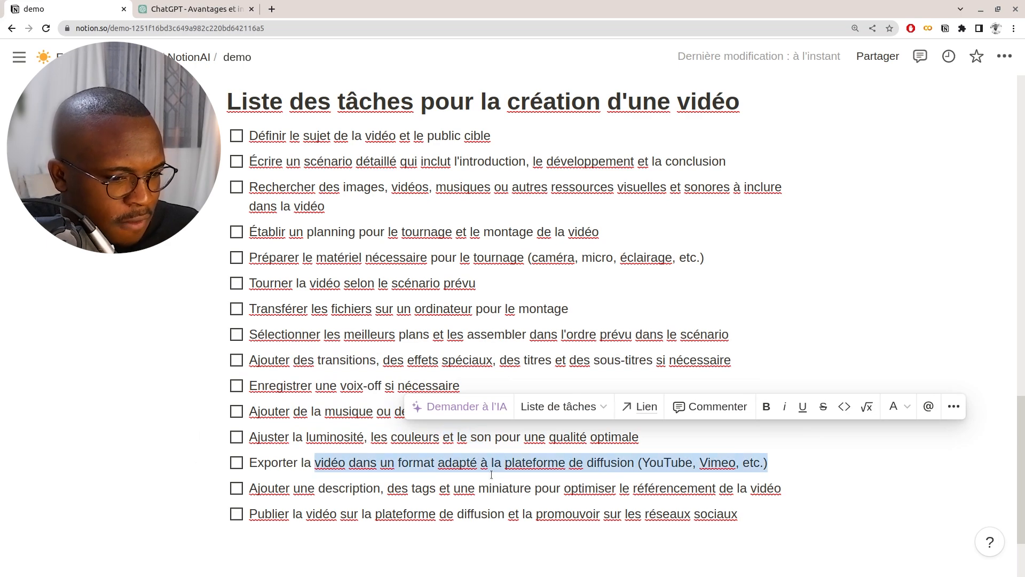
{"action": "left_click_drag", "start_coordinate": [314, 496], "coordinate": [488, 502]}
{"action": "left_click_drag", "start_coordinate": [293, 514], "coordinate": [522, 514]}
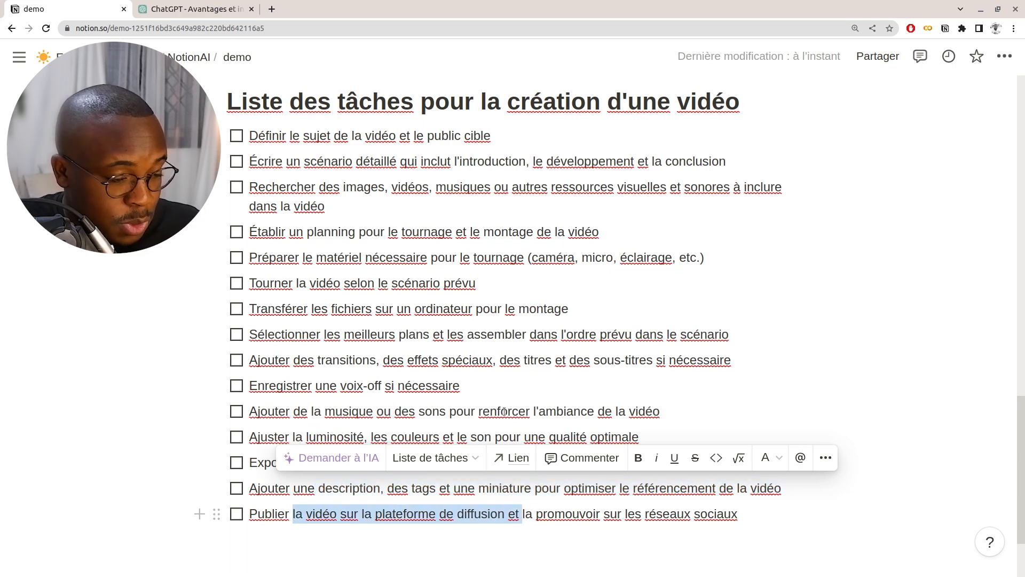
{"action": "scroll", "coordinate": [504, 412], "scroll_direction": "down", "scroll_amount": 2}
{"action": "scroll", "coordinate": [506, 374], "scroll_direction": "up", "scroll_amount": 4}
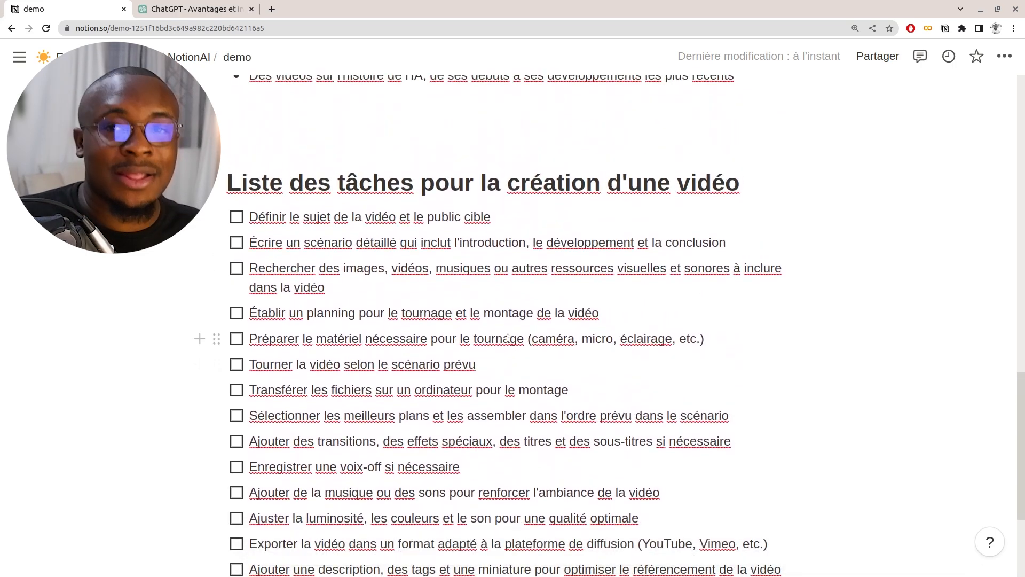
{"action": "scroll", "coordinate": [534, 384], "scroll_direction": "down", "scroll_amount": 1}
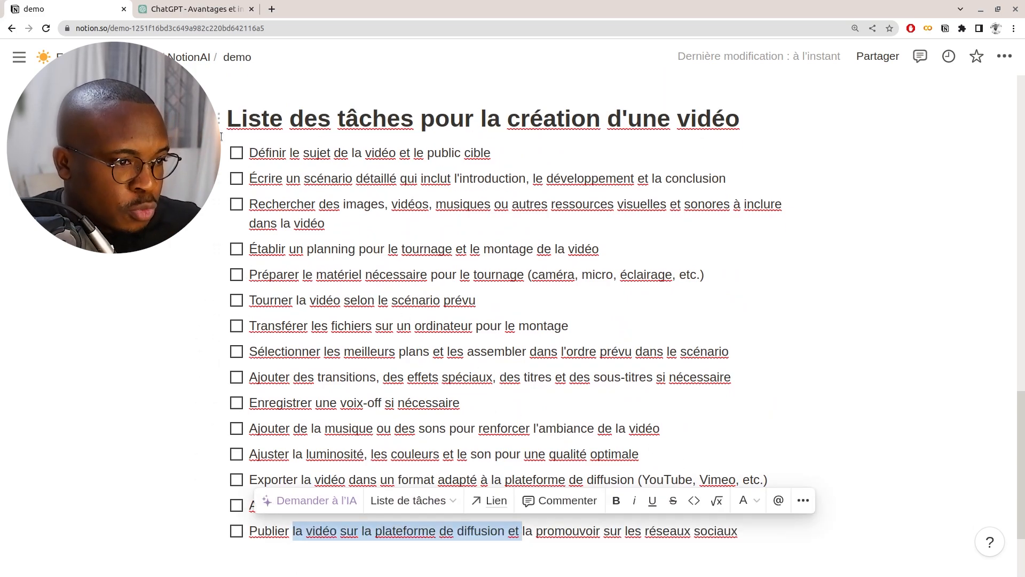
- Check off the first three tasks, "Tourner la vidéo selon le scénario prévu" and "Transférer les fichiers sur un ordinateur pour le montage"
{"action": "left_click", "coordinate": [237, 154]}
{"action": "left_click", "coordinate": [237, 178]}
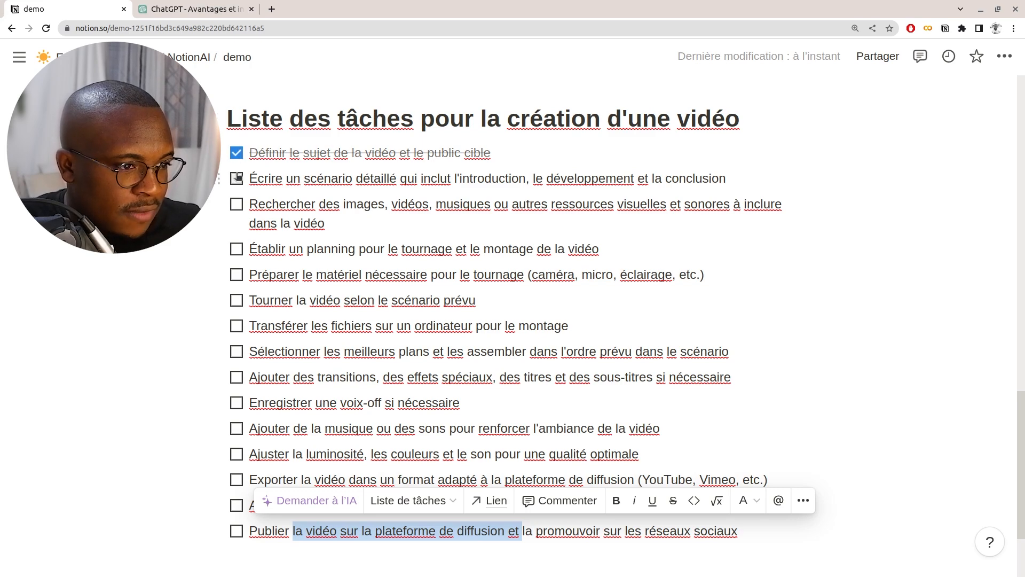
{"action": "left_click", "coordinate": [237, 204]}
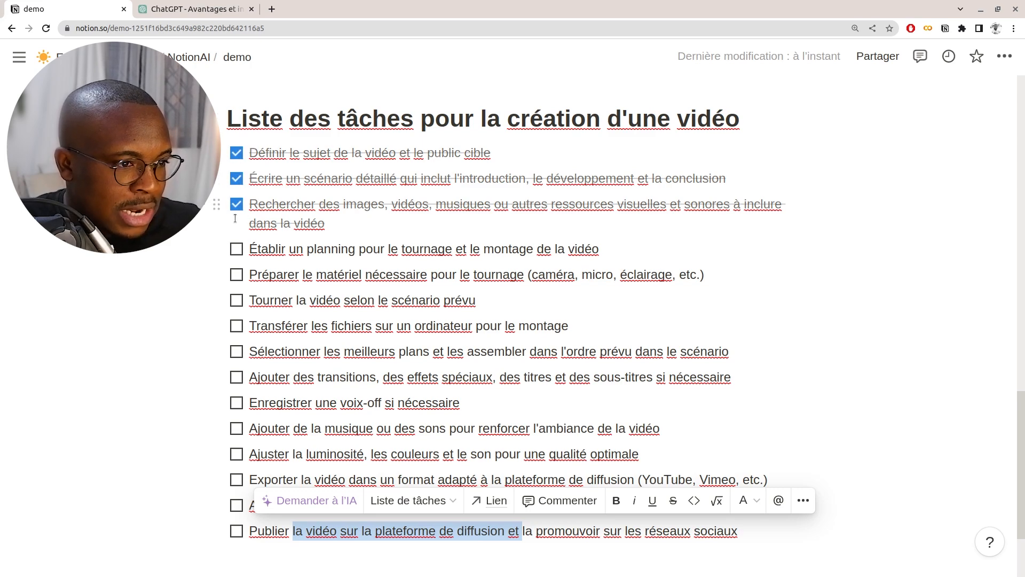
{"action": "left_click", "coordinate": [237, 300]}
{"action": "left_click_drag", "start_coordinate": [237, 318], "coordinate": [236, 325]}
{"action": "left_click", "coordinate": [236, 326]}
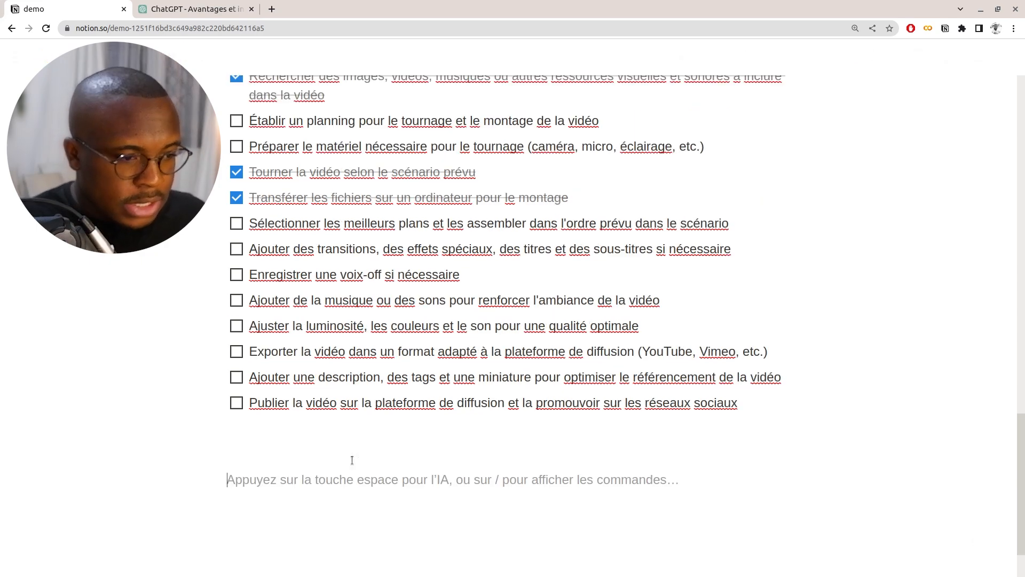
- Start an AI "E-mail de recrutement" prompt on the empty line below the checklist
{"action": "key", "text": "space"}
{"action": "scroll", "coordinate": [407, 521], "scroll_direction": "down", "scroll_amount": 5}
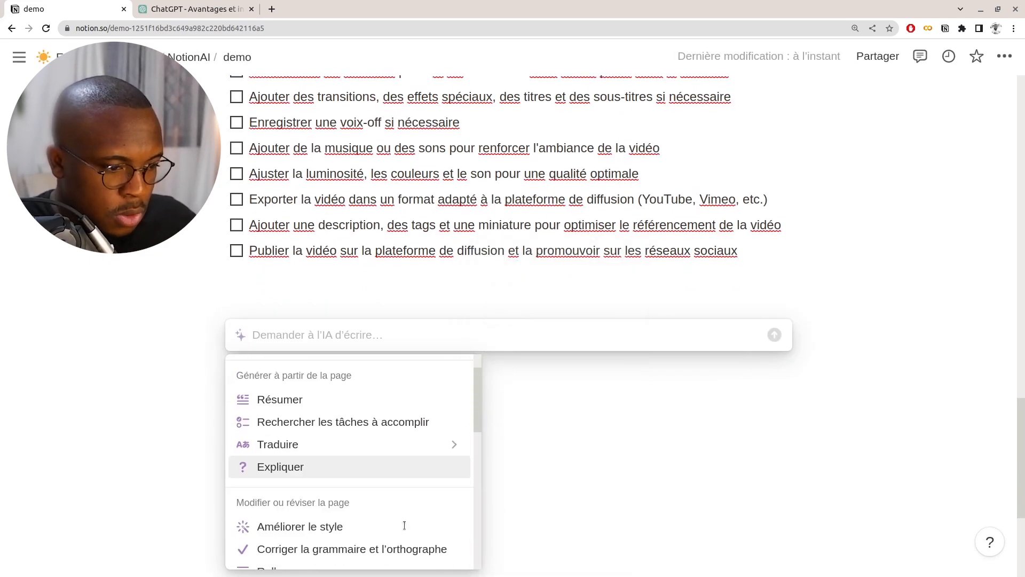
{"action": "scroll", "coordinate": [431, 497], "scroll_direction": "down", "scroll_amount": 4}
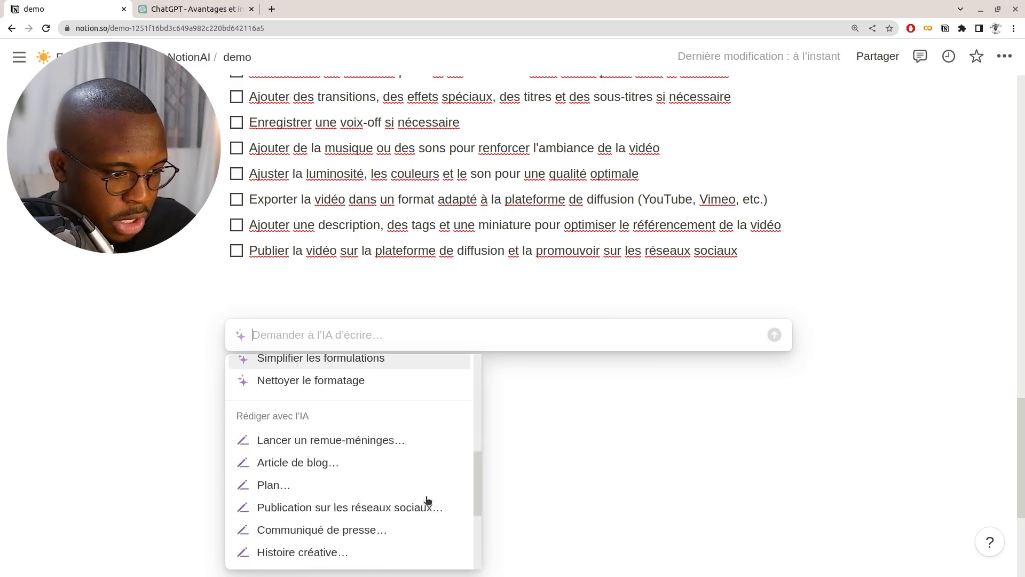
{"action": "mouse_move", "coordinate": [400, 545]}
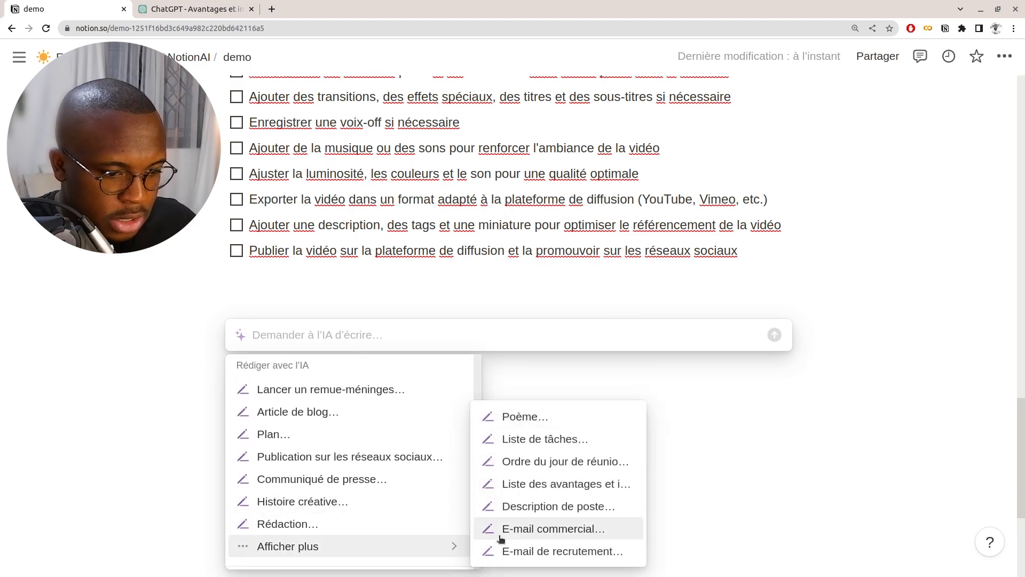
{"action": "left_click", "coordinate": [516, 551]}
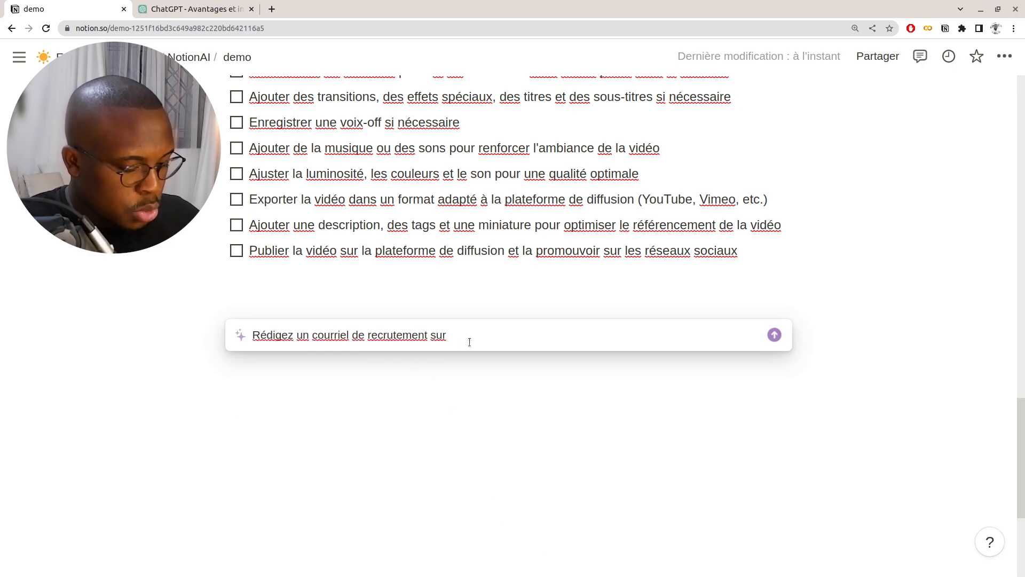
- Complete the recruitment email prompt with "un poste d'ingénieur Machine Learning", then generate and keep the email
{"action": "type", "text": "un poste d"}
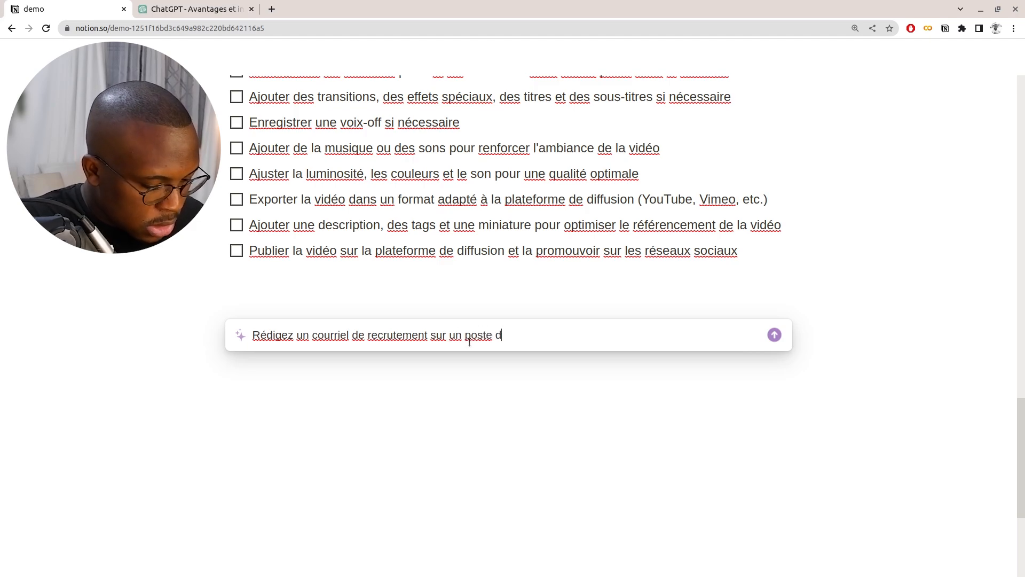
{"action": "type", "text": "'ingénieur "}
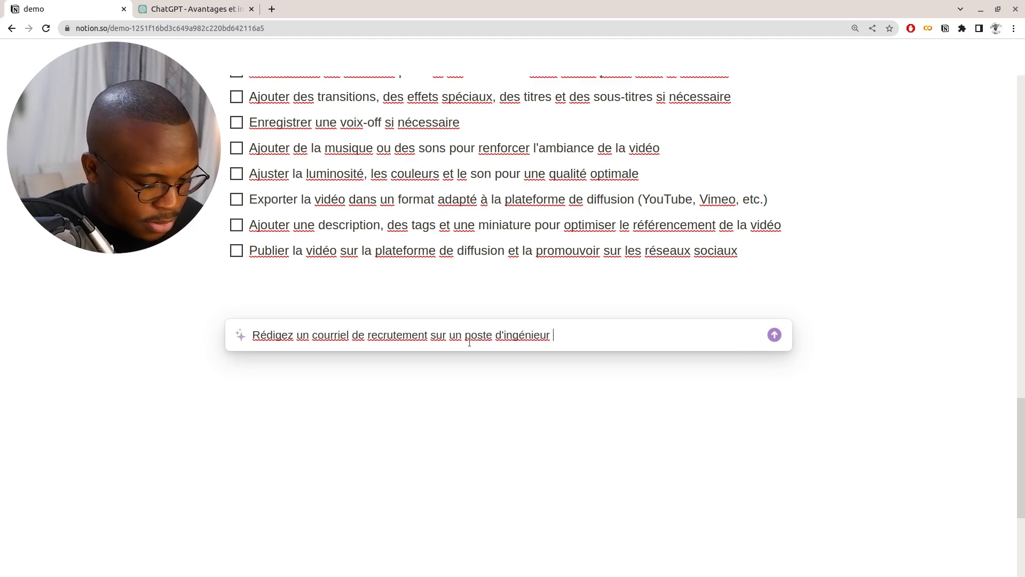
{"action": "type", "text": "Machine "}
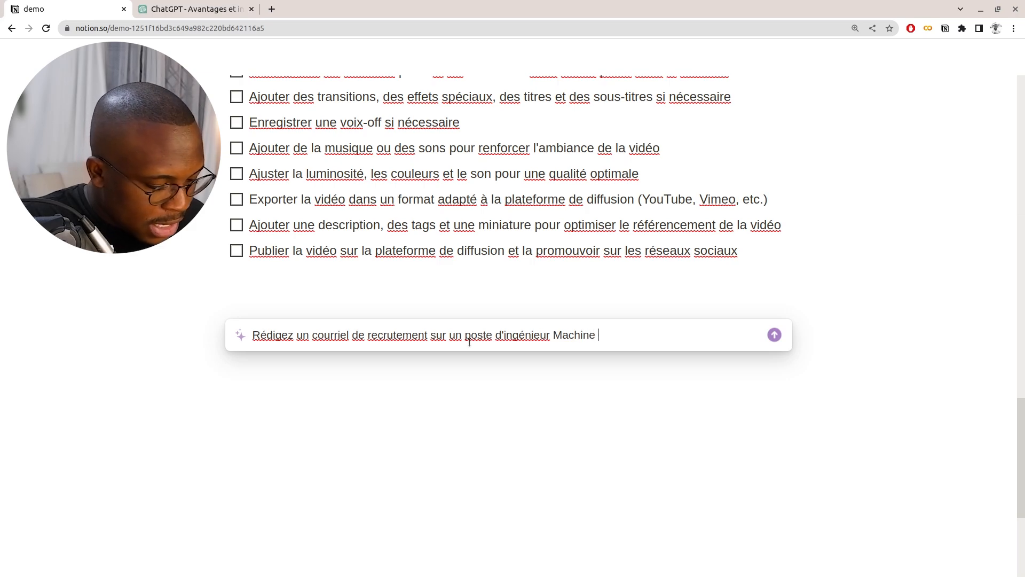
{"action": "type", "text": "Learning"}
{"action": "key", "text": "Return"}
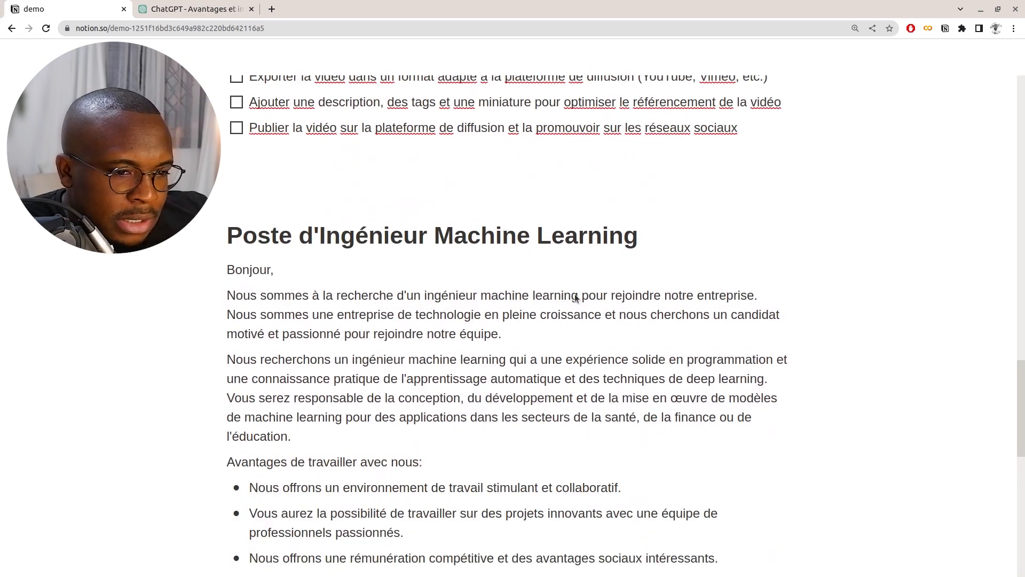
{"action": "left_click", "coordinate": [573, 298]}
{"action": "left_click", "coordinate": [530, 365]}
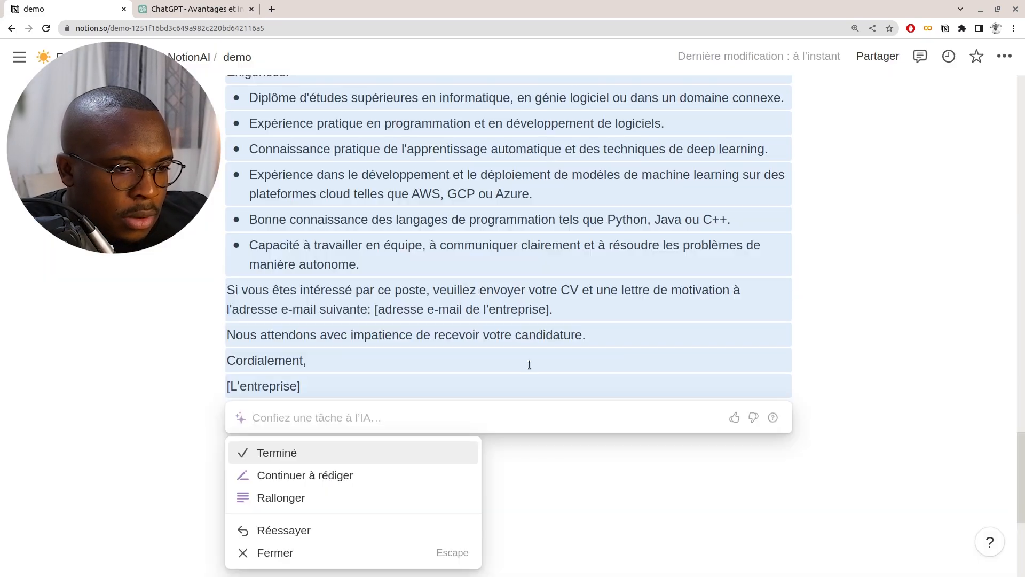
{"action": "scroll", "coordinate": [555, 214], "scroll_direction": "up", "scroll_amount": 7}
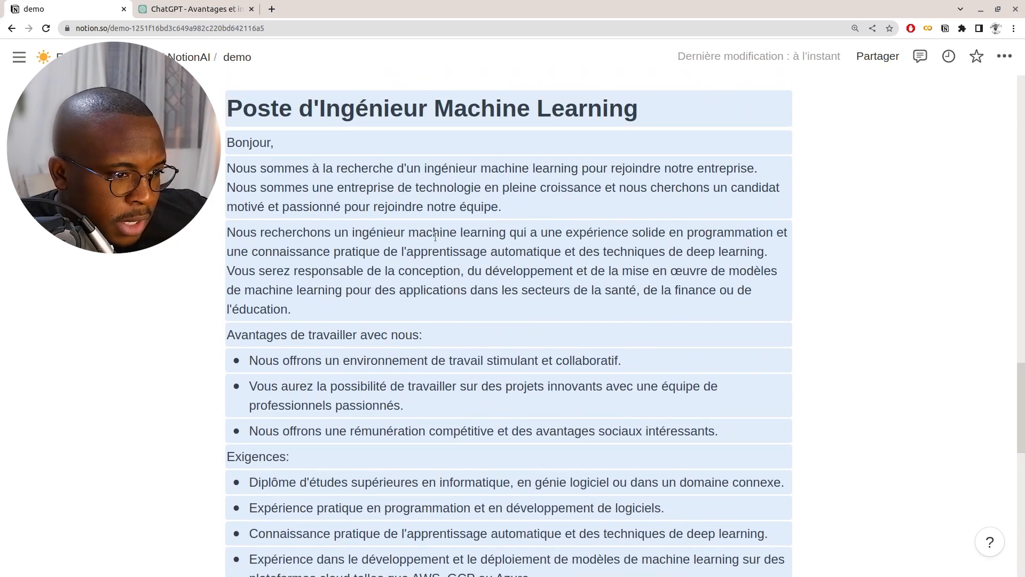
{"action": "scroll", "coordinate": [367, 338], "scroll_direction": "down", "scroll_amount": 3}
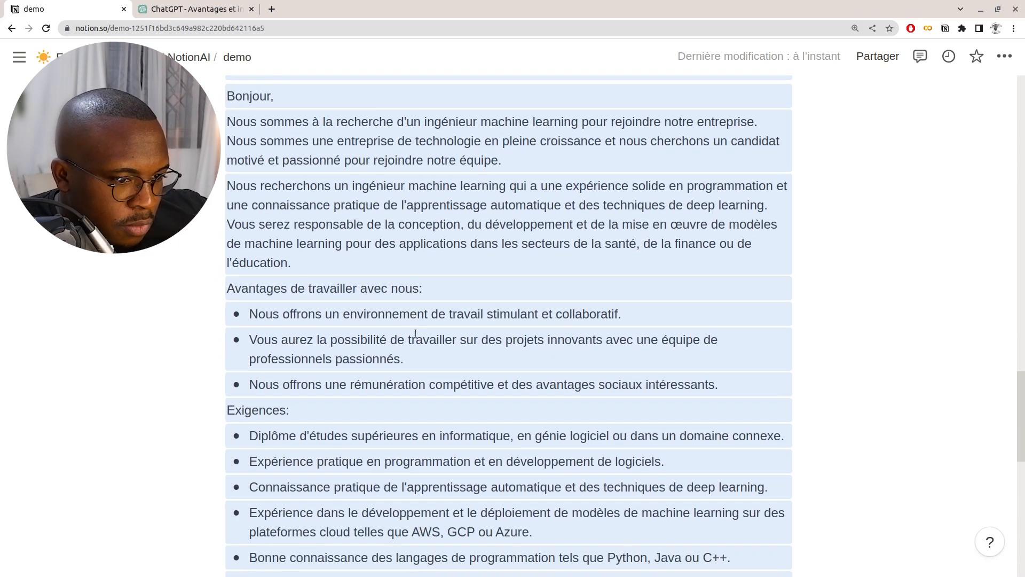
{"action": "key", "text": "Return"}
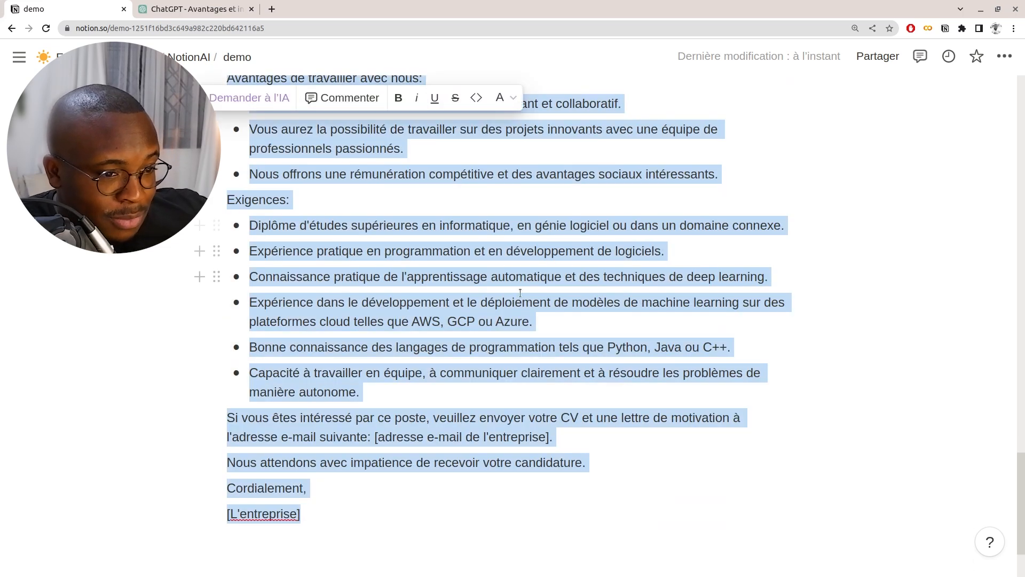
- Deselect the generated email and review its job description, advantages, requirements and closing
{"action": "scroll", "coordinate": [535, 323], "scroll_direction": "up", "scroll_amount": 2}
{"action": "scroll", "coordinate": [535, 322], "scroll_direction": "up", "scroll_amount": 1}
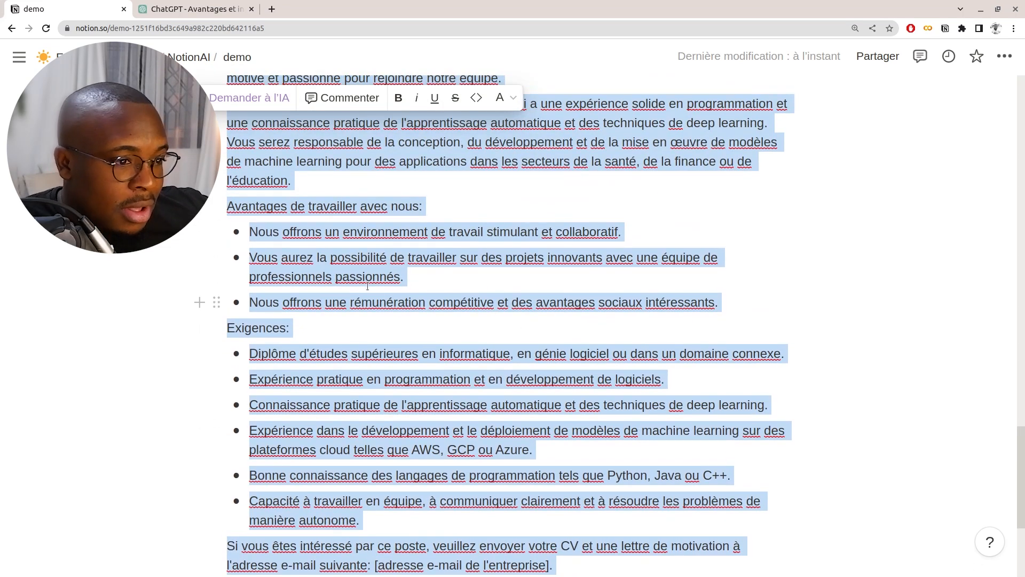
{"action": "left_click", "coordinate": [663, 243]}
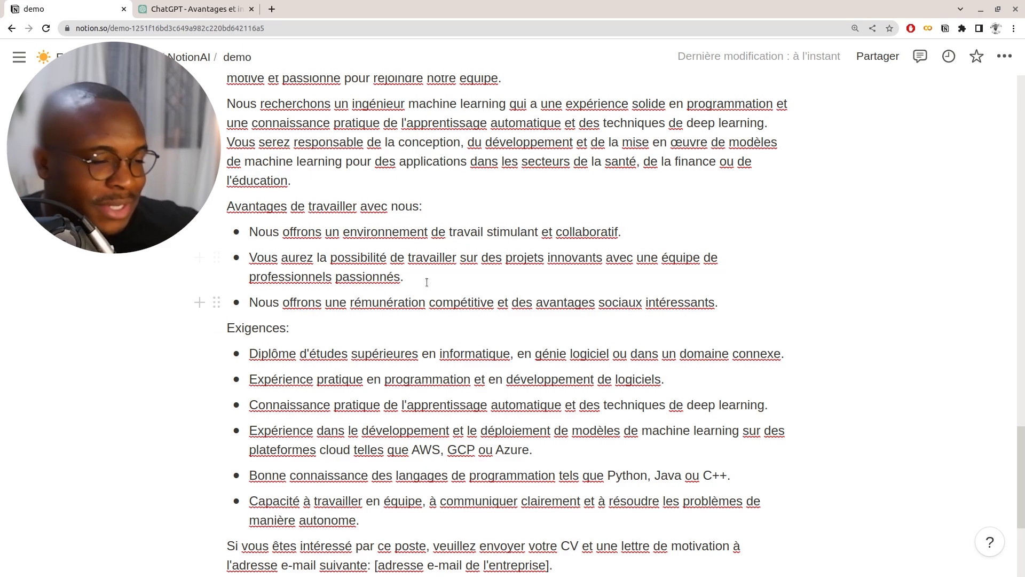
{"action": "scroll", "coordinate": [428, 283], "scroll_direction": "down", "scroll_amount": 4}
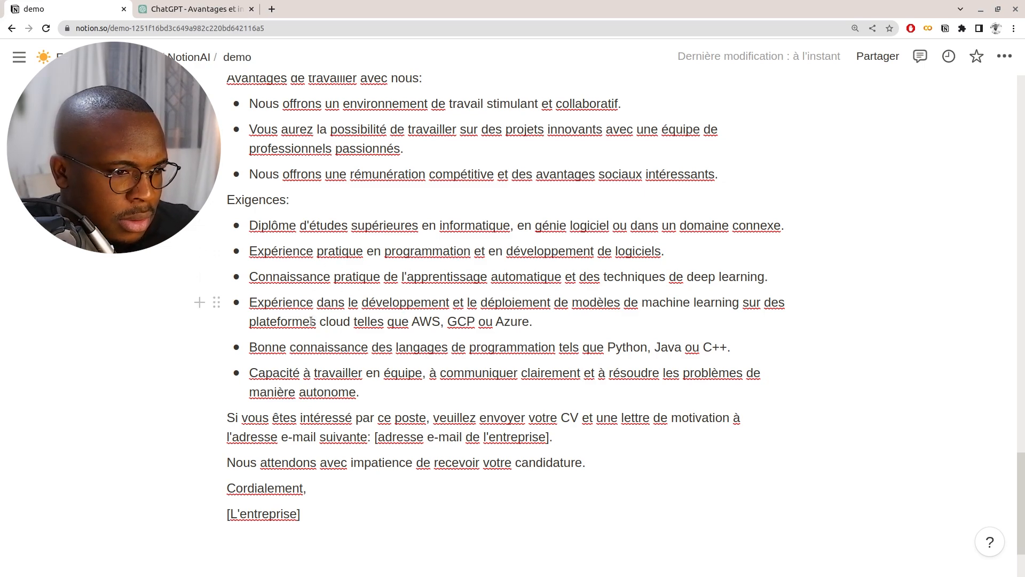
{"action": "left_click_drag", "start_coordinate": [299, 326], "coordinate": [441, 323]}
{"action": "left_click", "coordinate": [462, 324]}
{"action": "left_click_drag", "start_coordinate": [326, 349], "coordinate": [600, 352]}
{"action": "left_click_drag", "start_coordinate": [352, 392], "coordinate": [324, 378]}
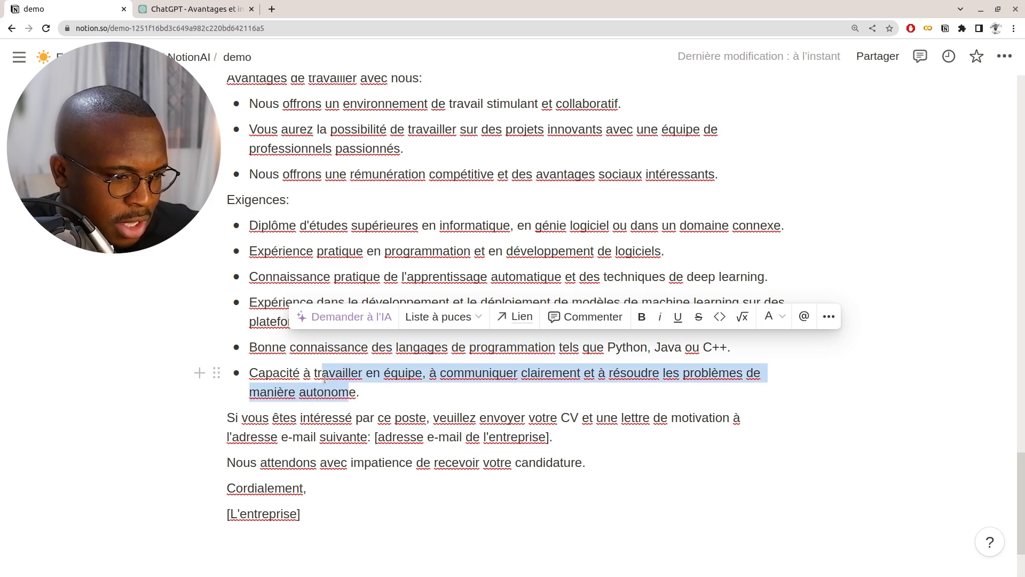
{"action": "scroll", "coordinate": [432, 455], "scroll_direction": "up", "scroll_amount": 5}
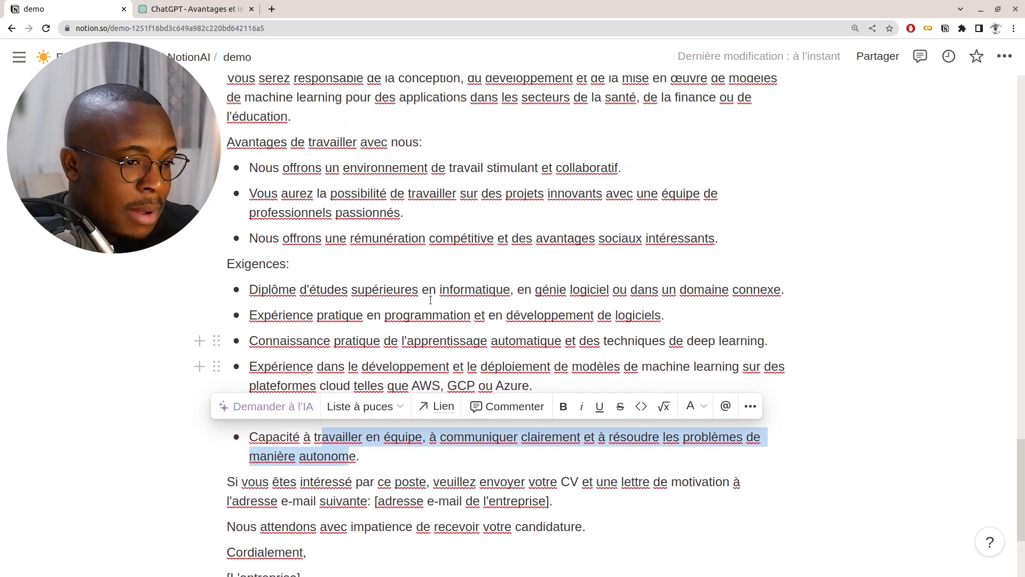
{"action": "scroll", "coordinate": [432, 307], "scroll_direction": "down", "scroll_amount": 3}
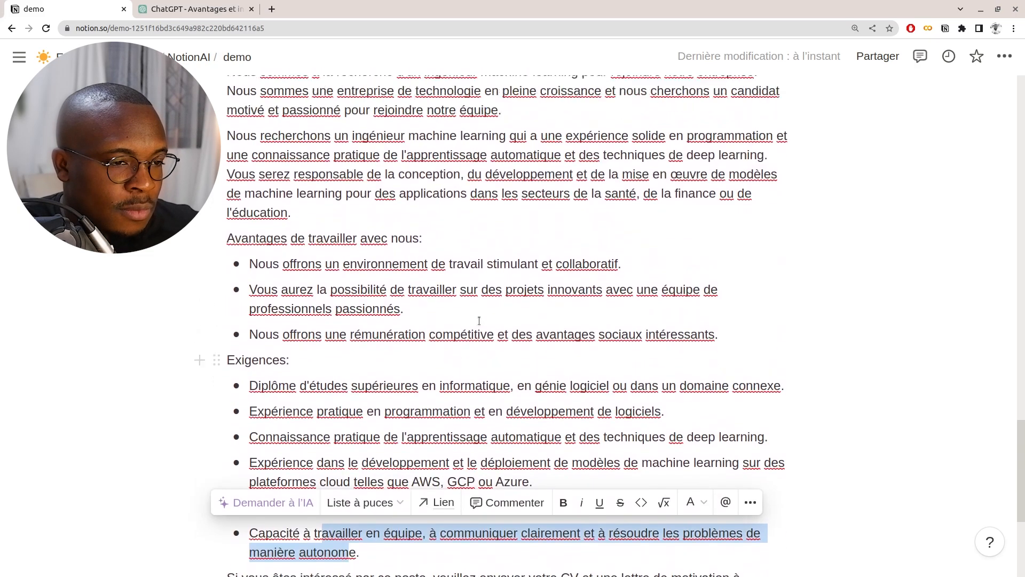
{"action": "scroll", "coordinate": [637, 223], "scroll_direction": "up", "scroll_amount": 5}
{"action": "scroll", "coordinate": [339, 457], "scroll_direction": "down", "scroll_amount": 9}
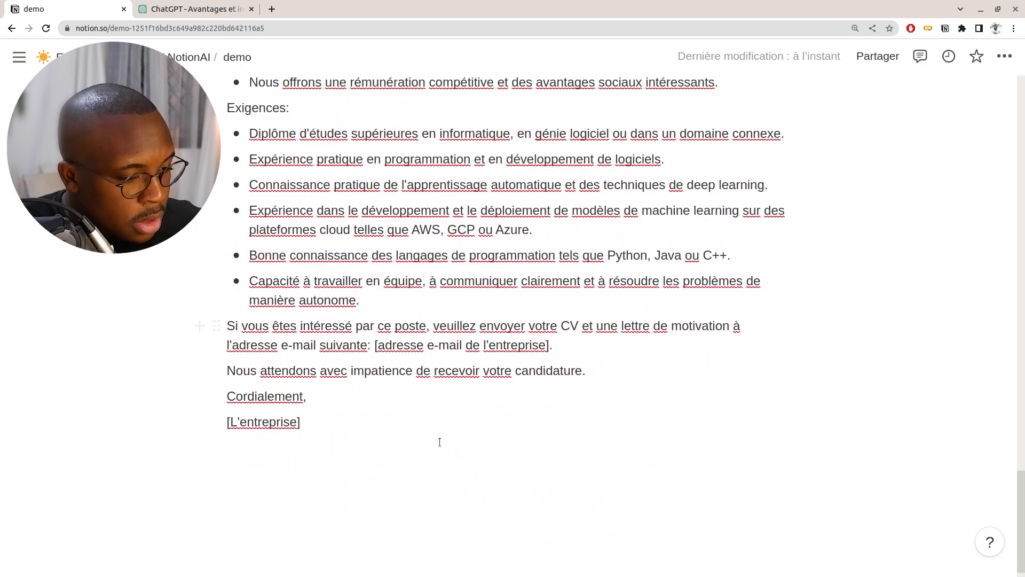
- Add empty lines below the recruitment email's signature
{"action": "left_click", "coordinate": [337, 459]}
{"action": "key", "text": "Return"}
{"action": "key", "text": "Return"}
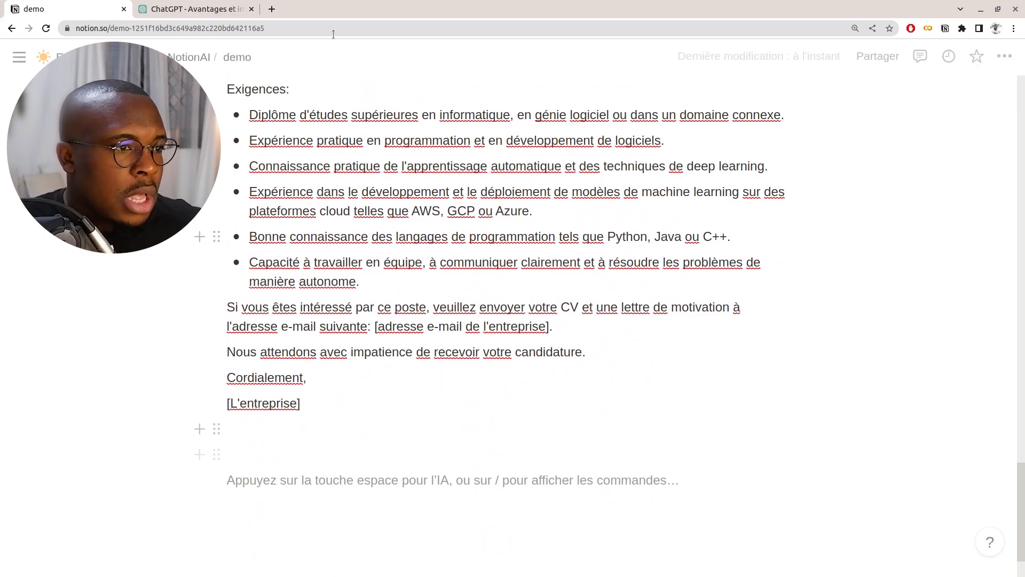
- Open the article "Echapper à l'enfer des tutoriels" from the French blog of the personal website in a new tab
{"action": "left_click", "coordinate": [272, 10]}
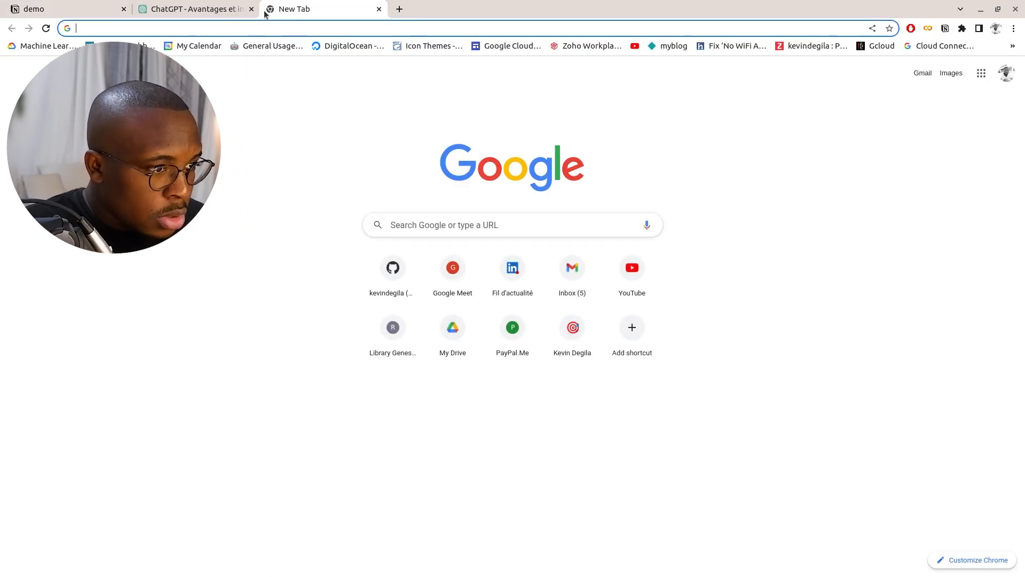
{"action": "type", "text": "kev"}
{"action": "key", "text": "Return"}
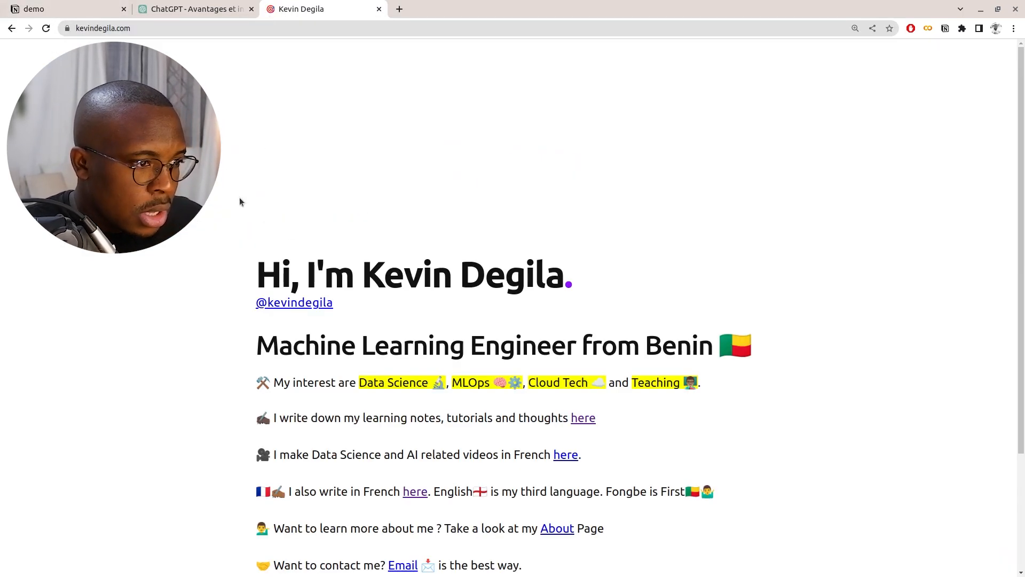
{"action": "left_click", "coordinate": [415, 492]}
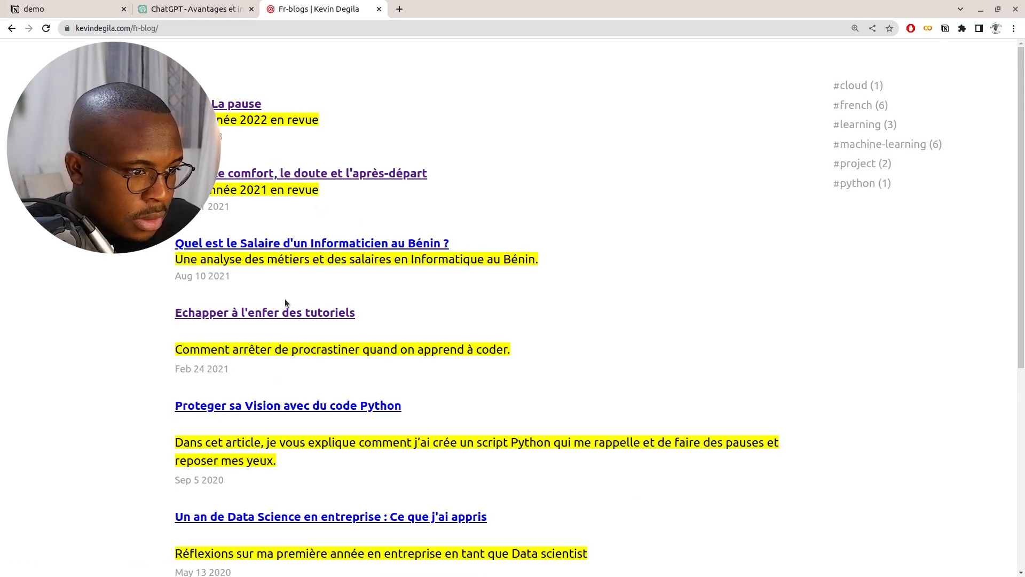
{"action": "left_click", "coordinate": [269, 318]}
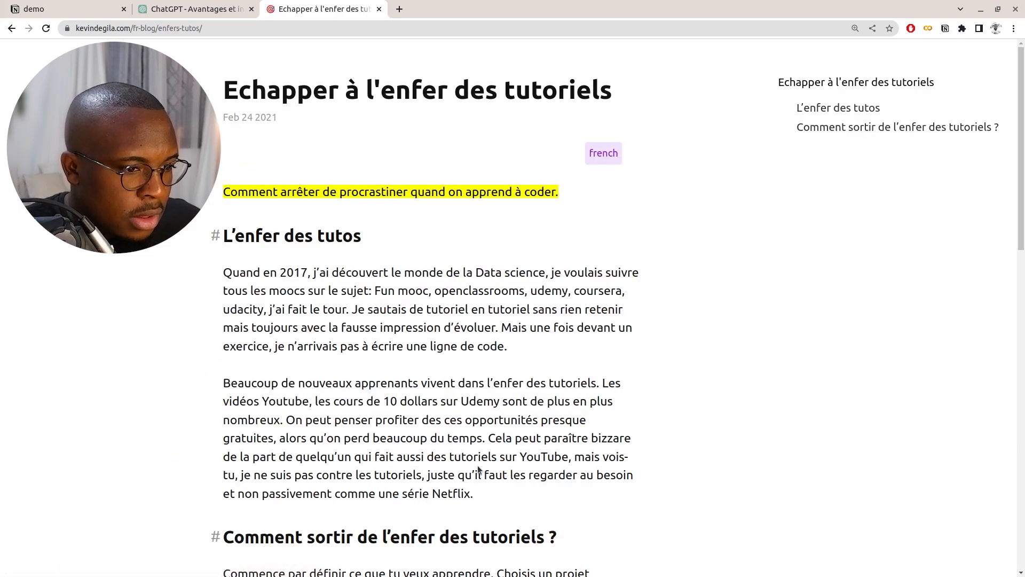
- Copy the article's second paragraph, beginning "Beaucoup de nouveaux apprenants", onto the empty line below the recruitment email in the Notion demo page
{"action": "left_click_drag", "start_coordinate": [474, 498], "coordinate": [207, 390]}
{"action": "key", "text": "ctrl+c"}
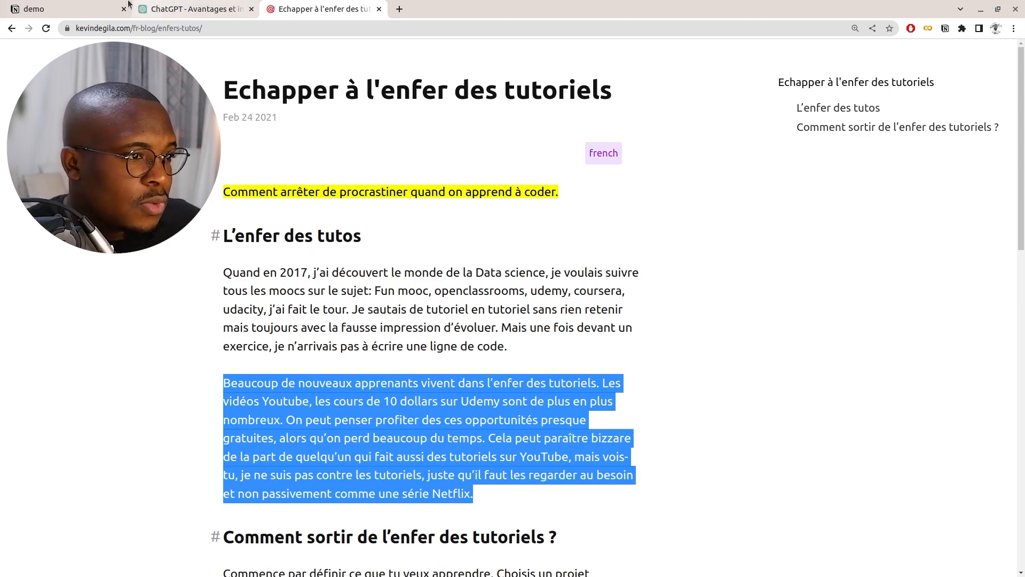
{"action": "left_click", "coordinate": [59, 9]}
{"action": "scroll", "coordinate": [334, 453], "scroll_direction": "down", "scroll_amount": 1}
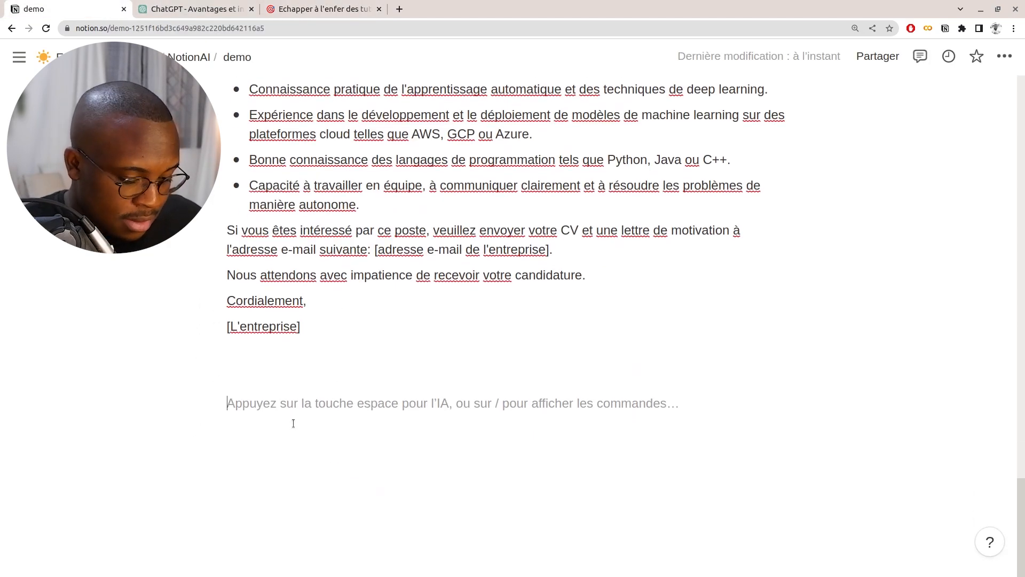
{"action": "key", "text": "ctrl+v"}
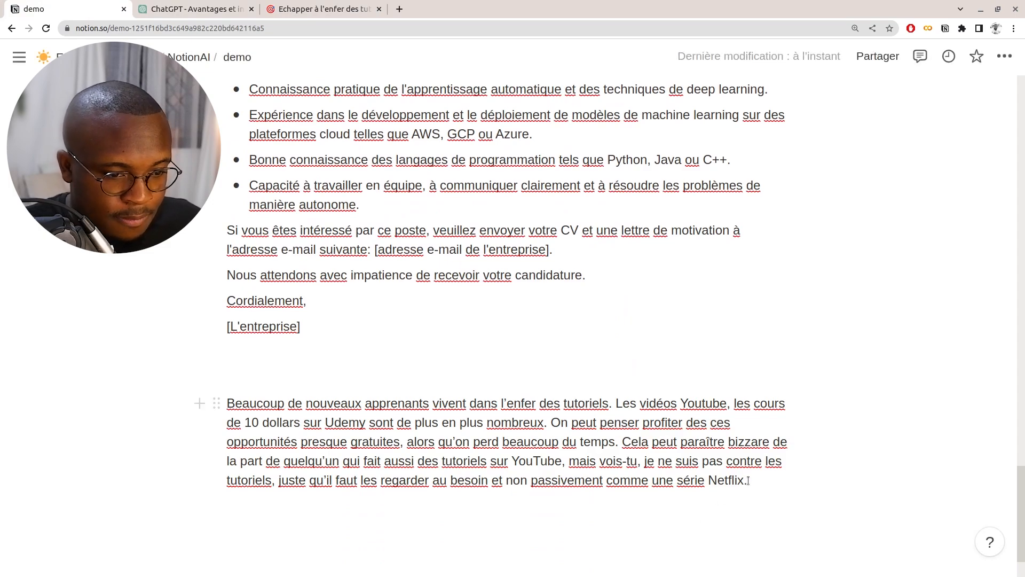
- Translate the pasted French paragraph into Spanish with the AI and insert the translation below it
{"action": "left_click_drag", "start_coordinate": [748, 480], "coordinate": [214, 423]}
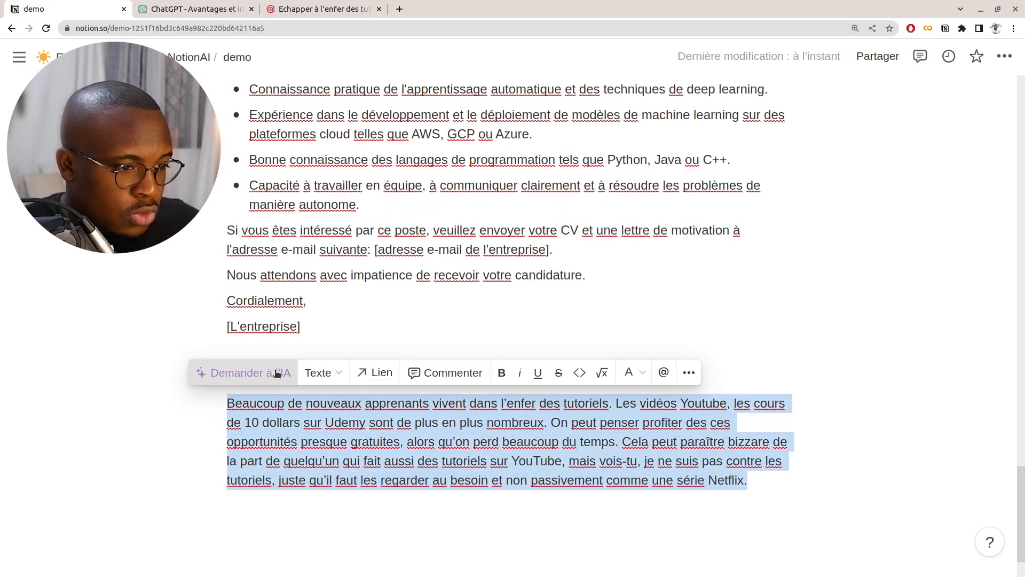
{"action": "left_click", "coordinate": [275, 375]}
{"action": "mouse_move", "coordinate": [402, 485]}
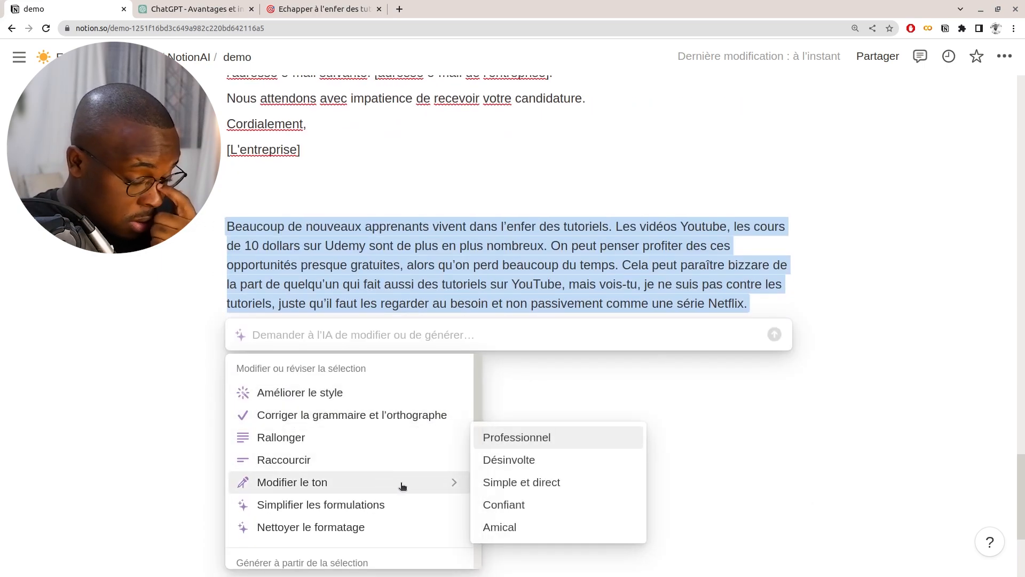
{"action": "scroll", "coordinate": [435, 517], "scroll_direction": "down", "scroll_amount": 3}
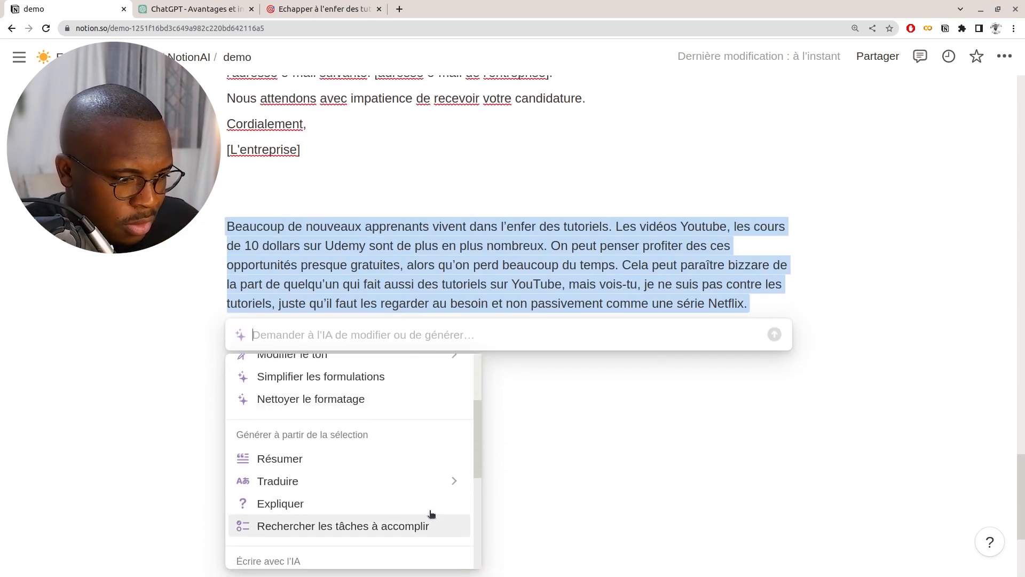
{"action": "mouse_move", "coordinate": [451, 481]}
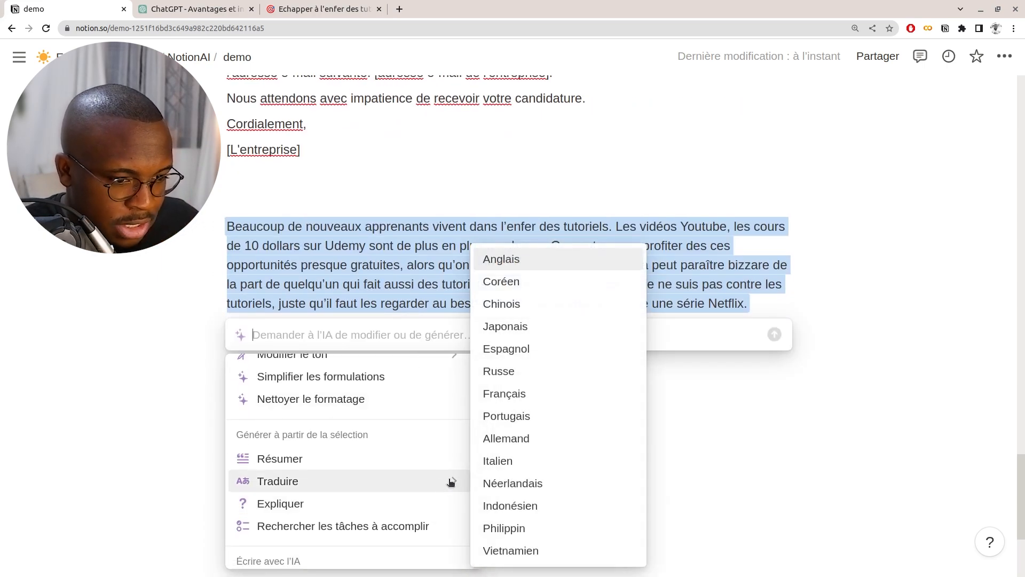
{"action": "left_click", "coordinate": [513, 348]}
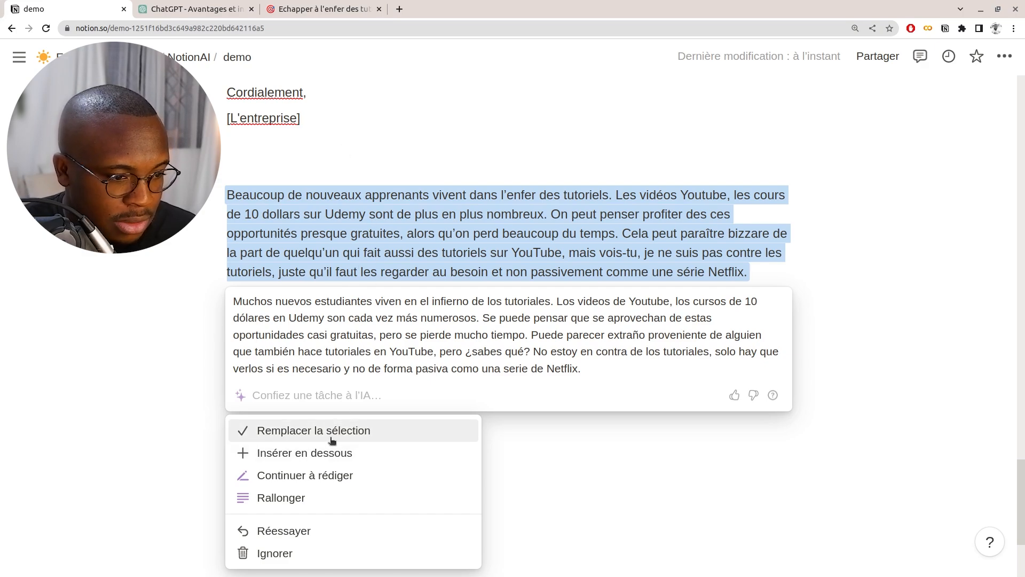
{"action": "left_click", "coordinate": [327, 453]}
{"action": "left_click", "coordinate": [415, 339]}
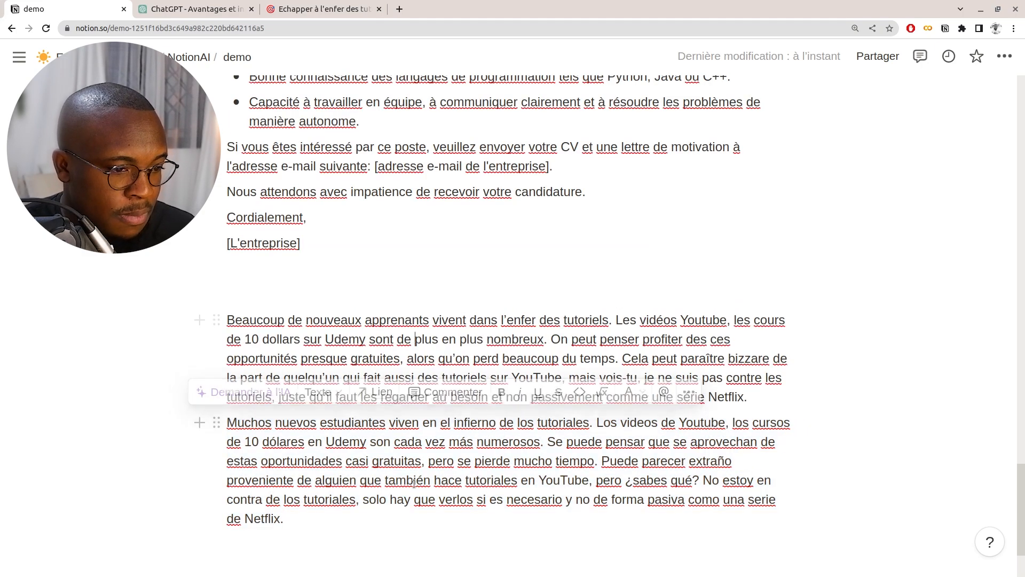
{"action": "scroll", "coordinate": [414, 470], "scroll_direction": "down", "scroll_amount": 3}
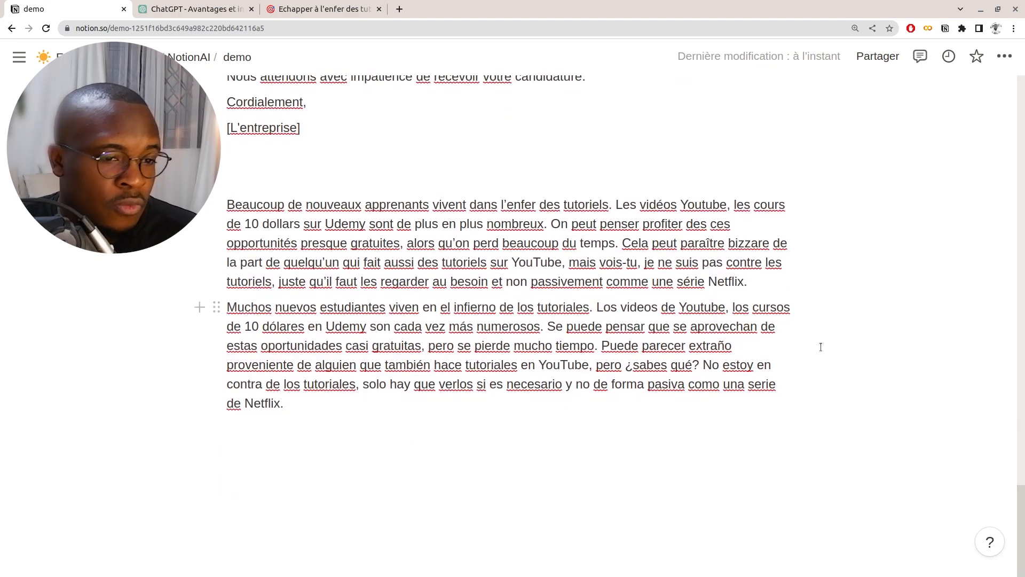
{"action": "left_click_drag", "start_coordinate": [760, 283], "coordinate": [457, 224]}
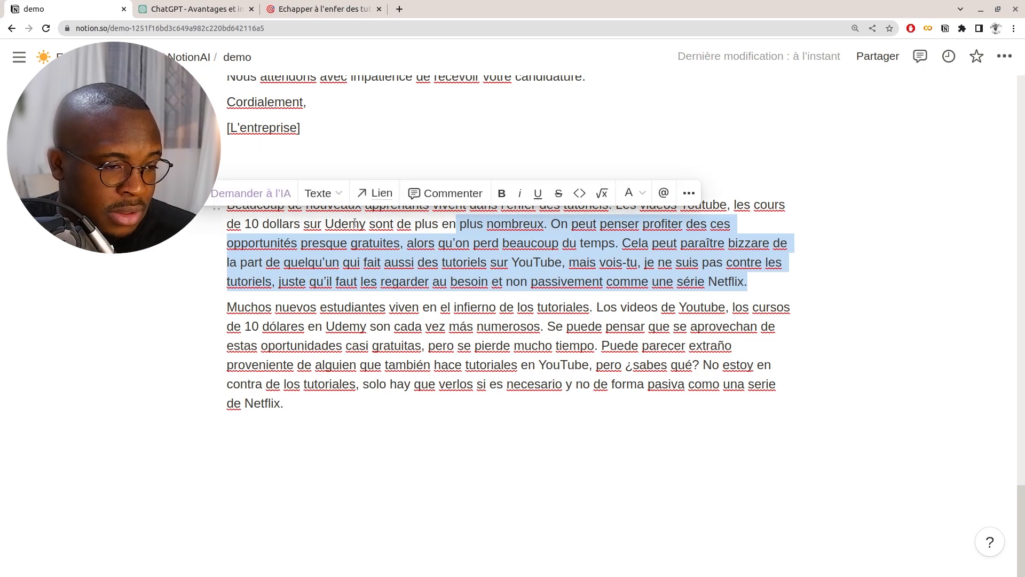
{"action": "left_click", "coordinate": [322, 446]}
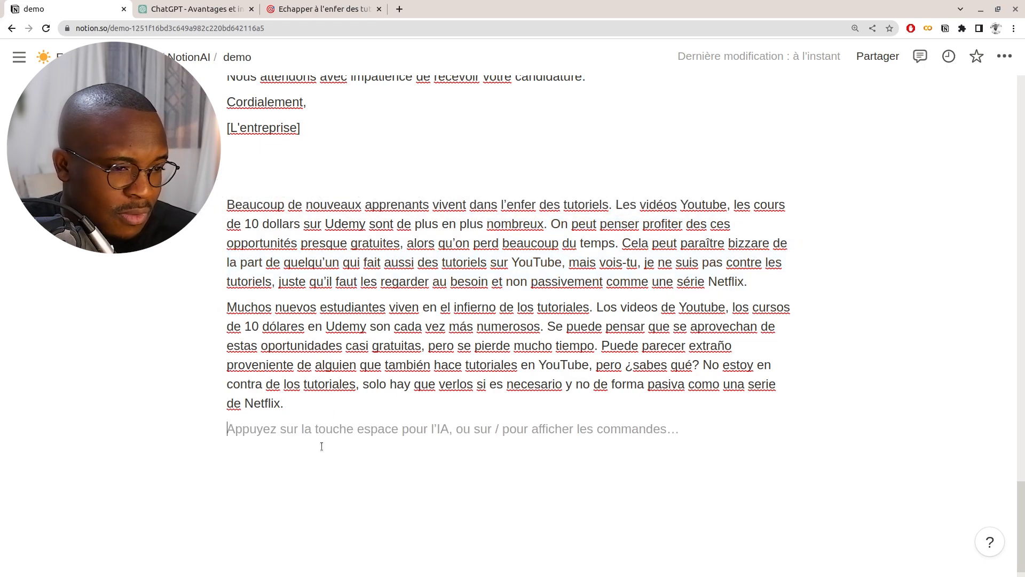
{"action": "left_click_drag", "start_coordinate": [772, 282], "coordinate": [230, 182]}
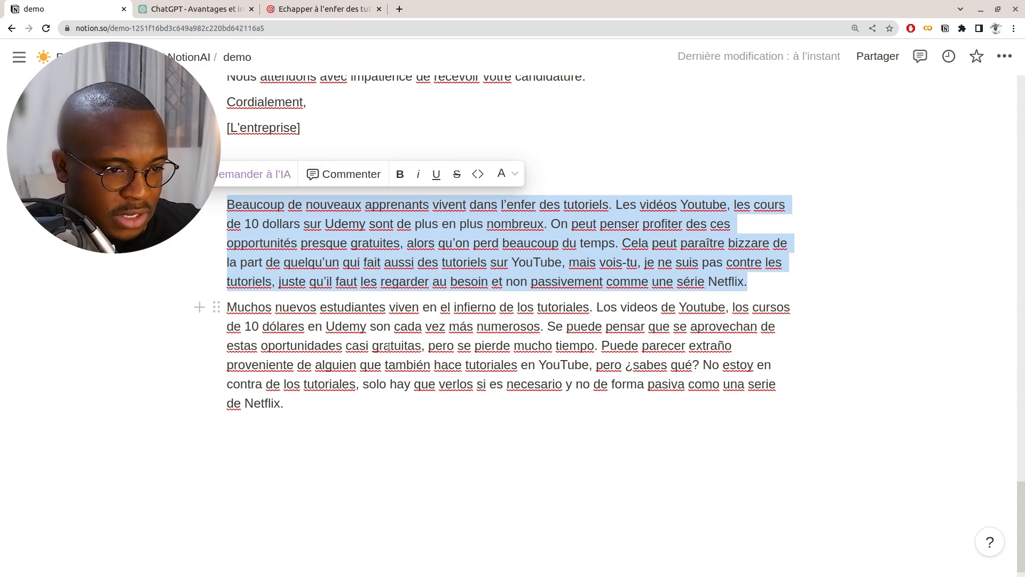
{"action": "left_click", "coordinate": [751, 282]}
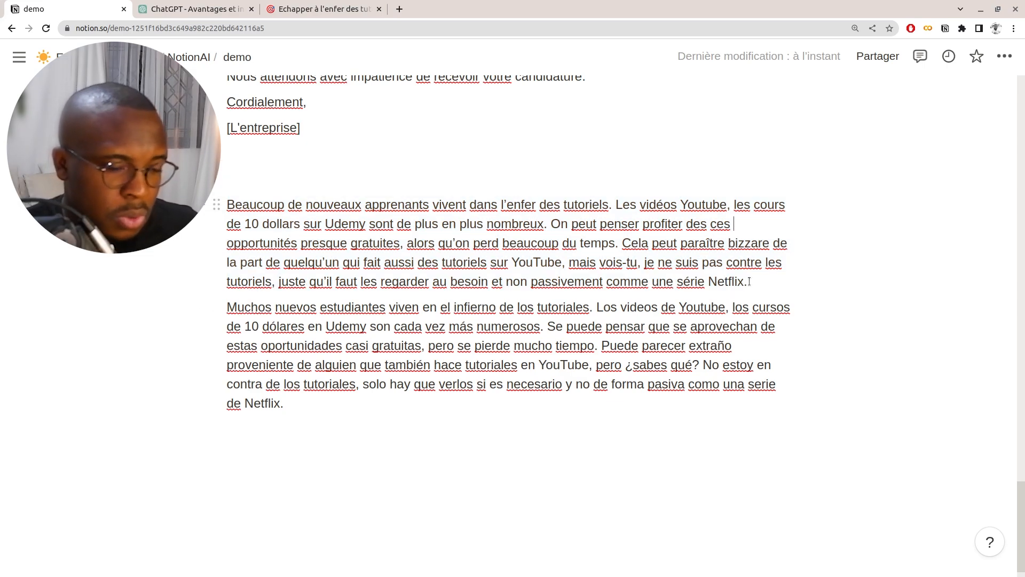
- Generate an AI version of the French paragraph in the "Simple et direct" tone, then discard the suggestion
{"action": "left_click_drag", "start_coordinate": [758, 281], "coordinate": [268, 208]}
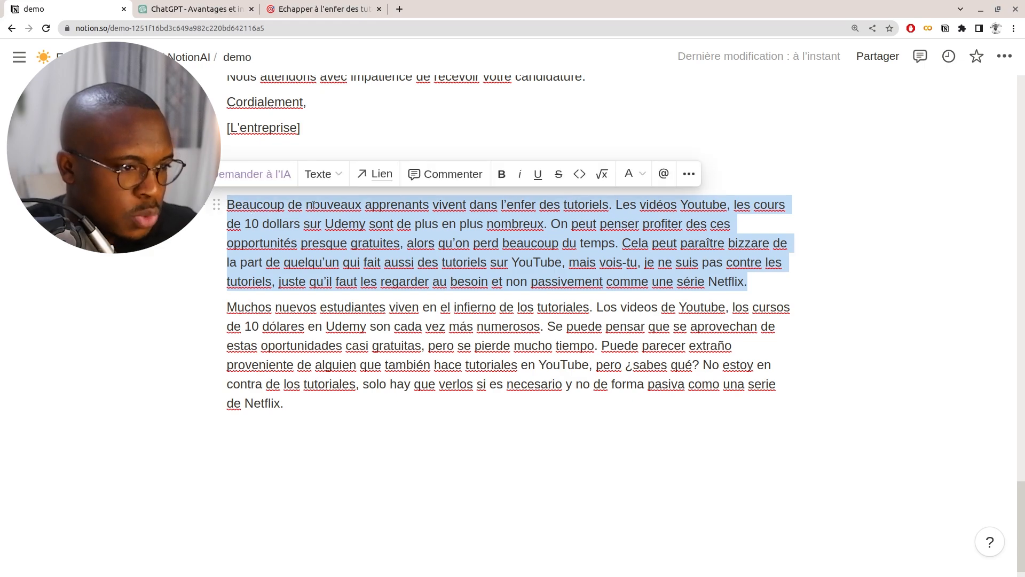
{"action": "left_click", "coordinate": [280, 175]}
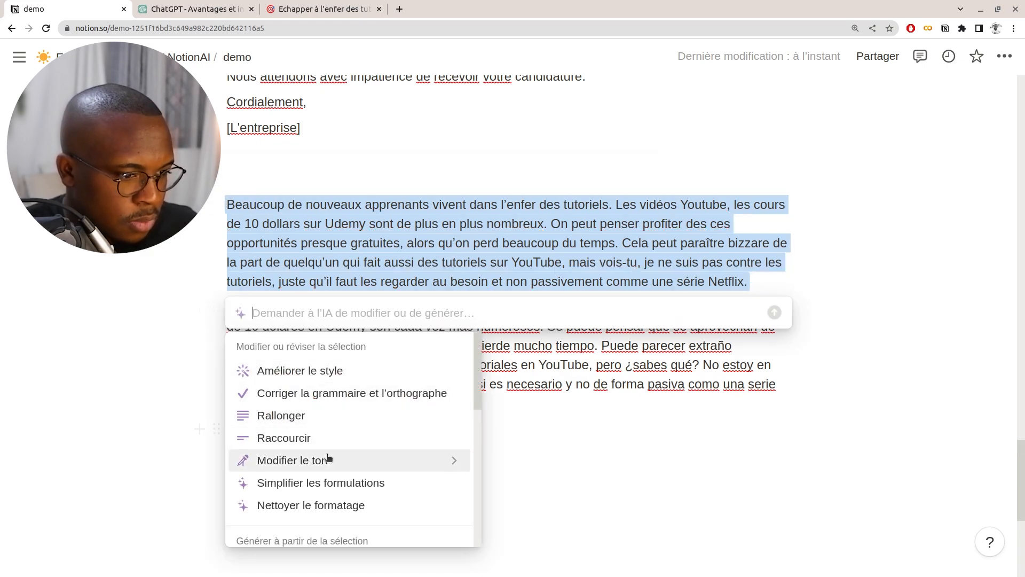
{"action": "mouse_move", "coordinate": [390, 464]}
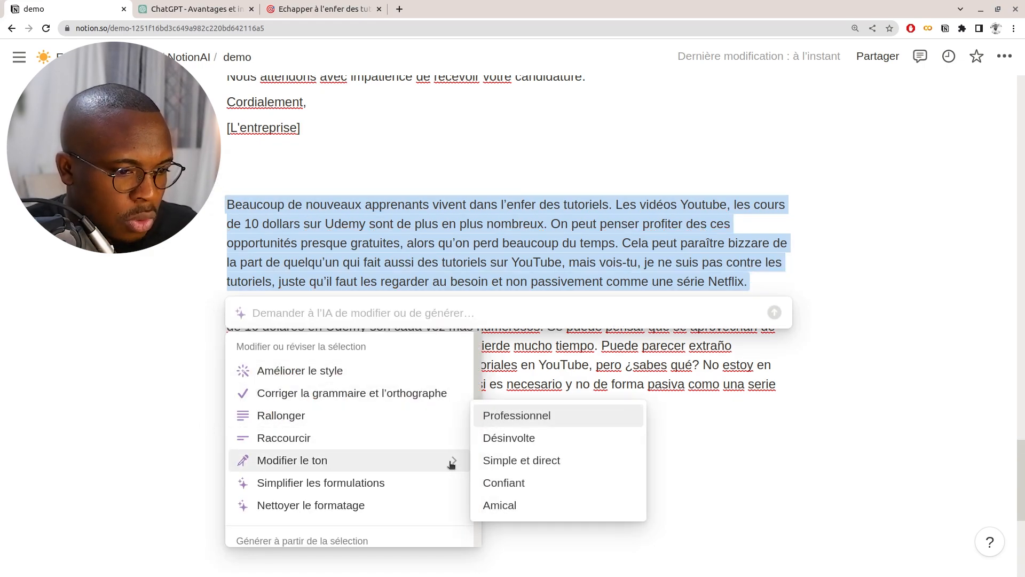
{"action": "left_click", "coordinate": [520, 461]}
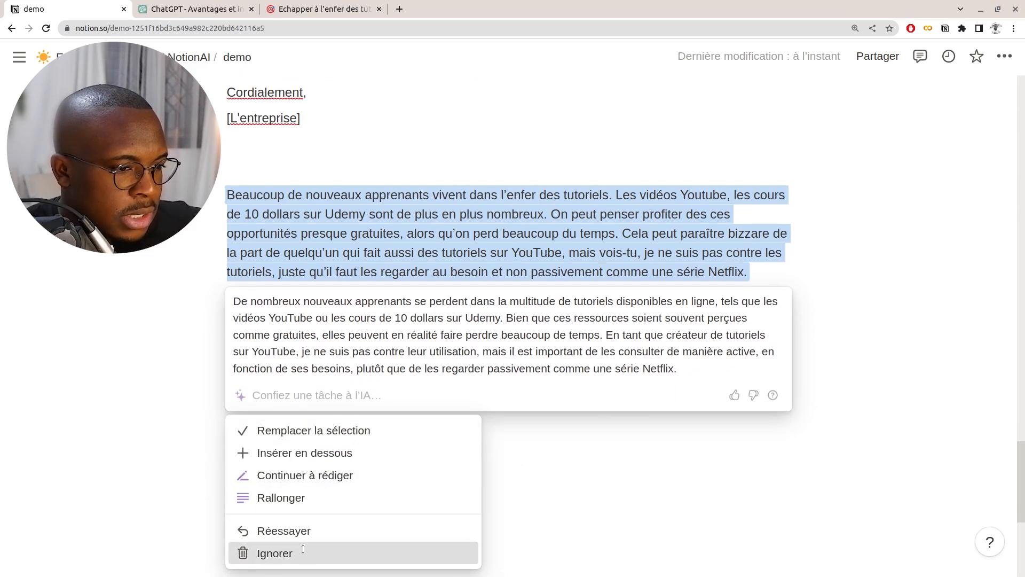
{"action": "left_click", "coordinate": [275, 552]}
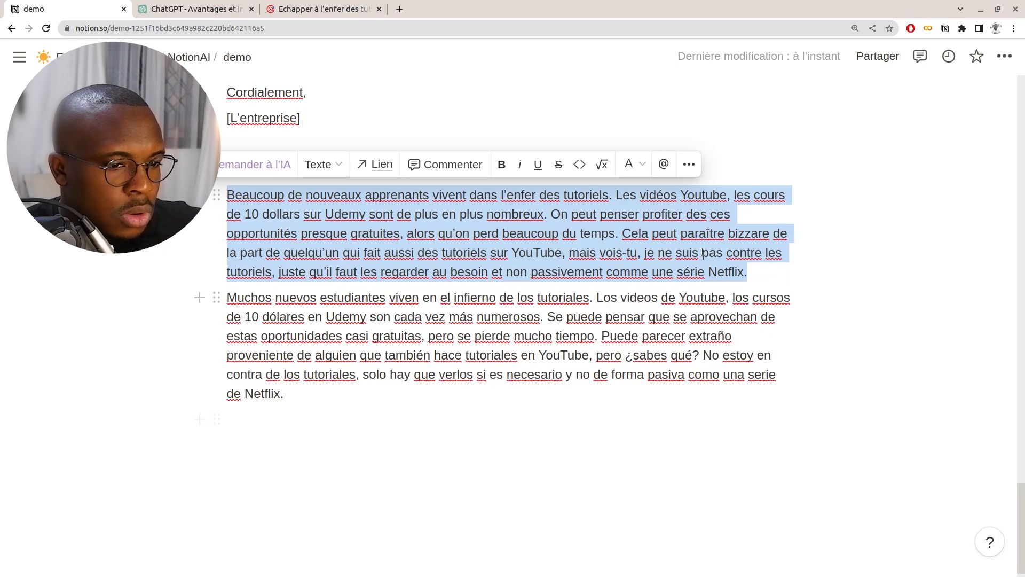
- Shorten the French paragraph with the AI and insert the shorter version below the original
{"action": "left_click", "coordinate": [278, 161]}
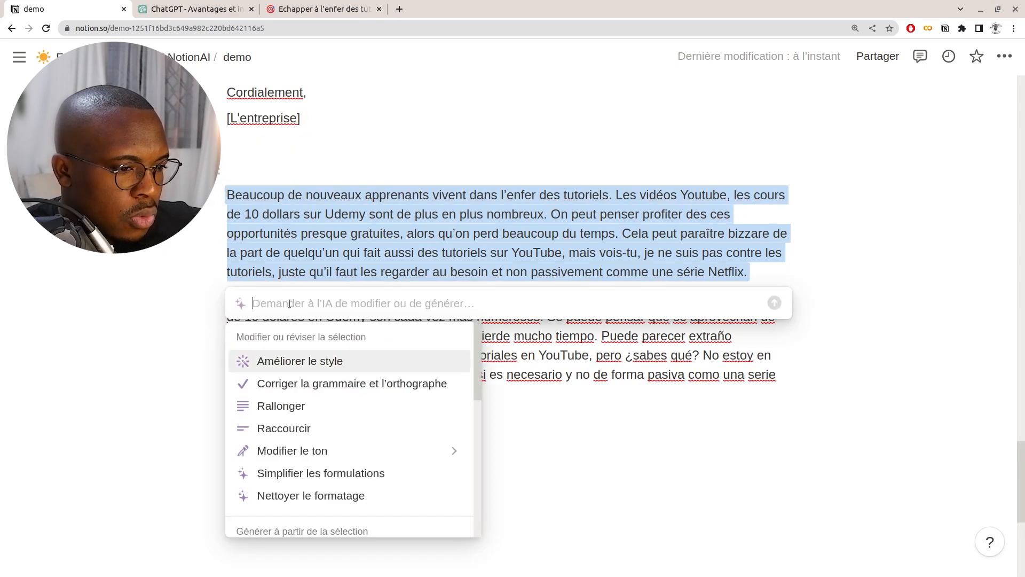
{"action": "left_click", "coordinate": [301, 427]}
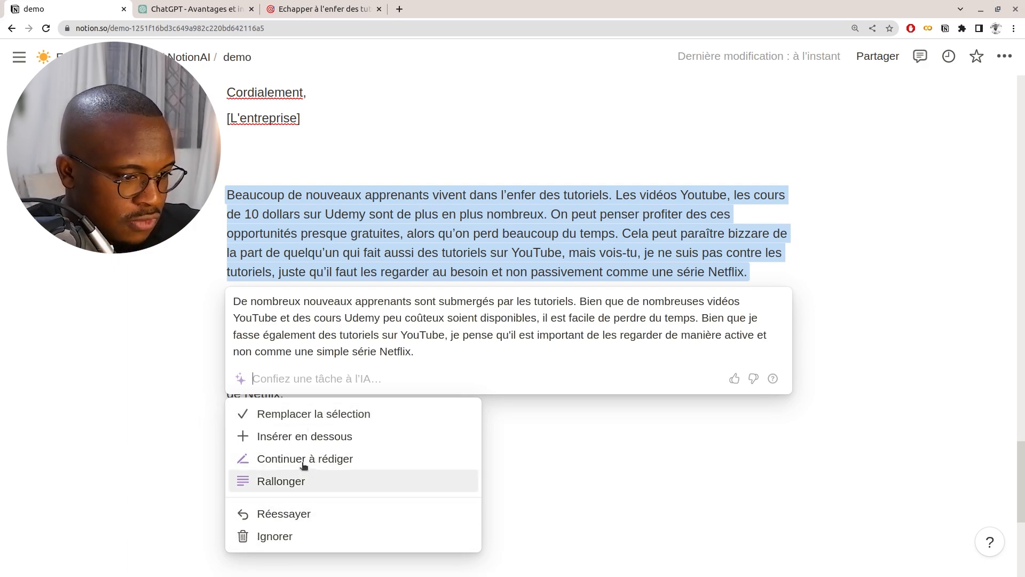
{"action": "left_click", "coordinate": [318, 436]}
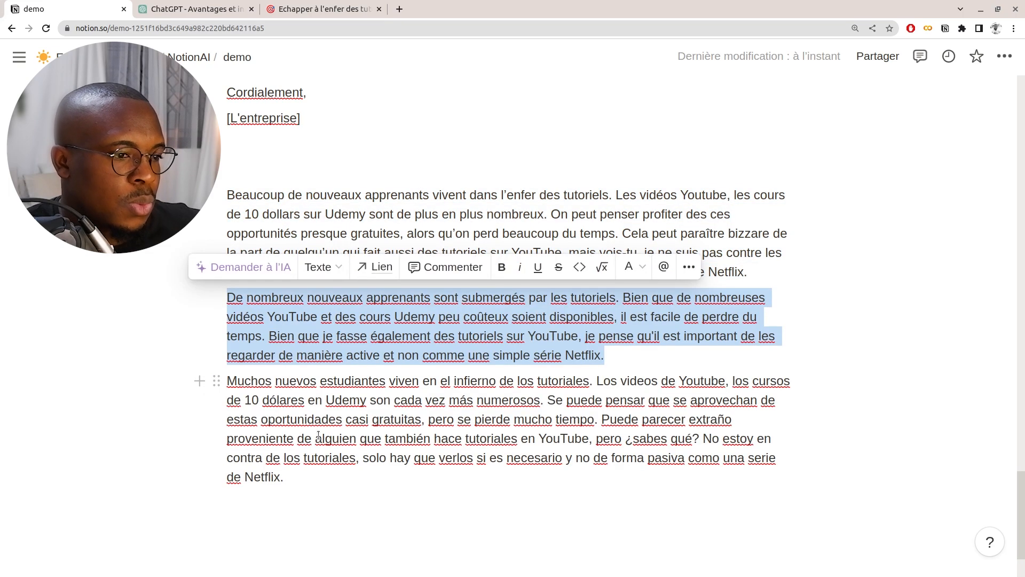
{"action": "left_click", "coordinate": [612, 353]}
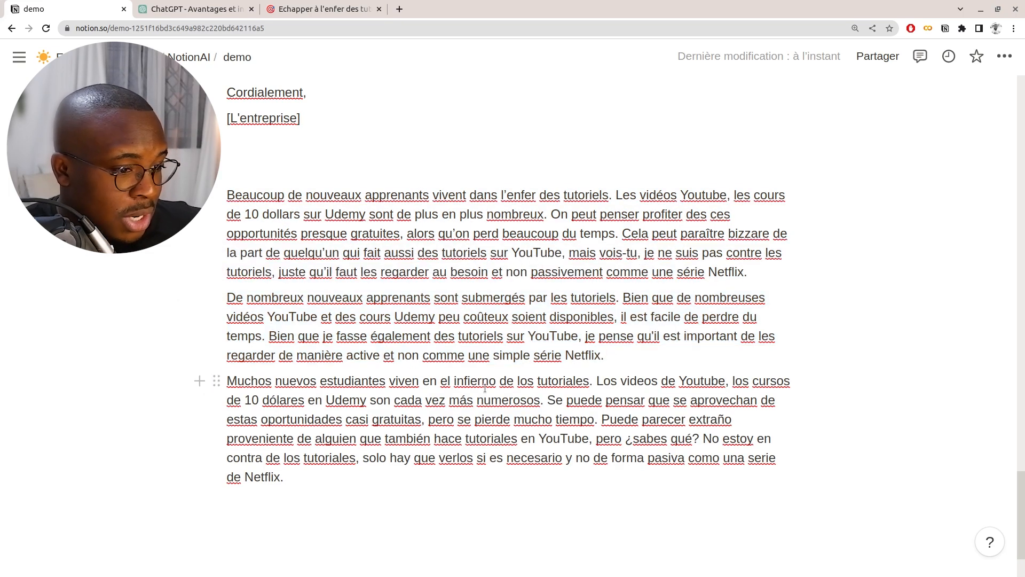
- Generate a table below the Spanish paragraph with the AI prompt "Crée moi un tableau pour la gestion de mes finances en ajoutant plein d'informations sur mes dépenses."
{"action": "scroll", "coordinate": [498, 388], "scroll_direction": "down", "scroll_amount": 2}
{"action": "left_click", "coordinate": [321, 418]}
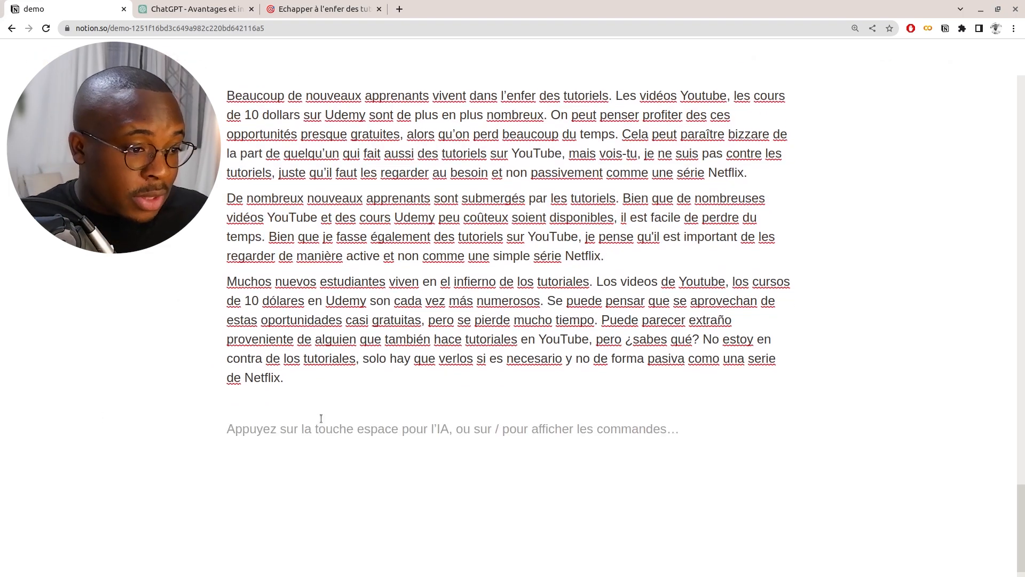
{"action": "key", "text": "space"}
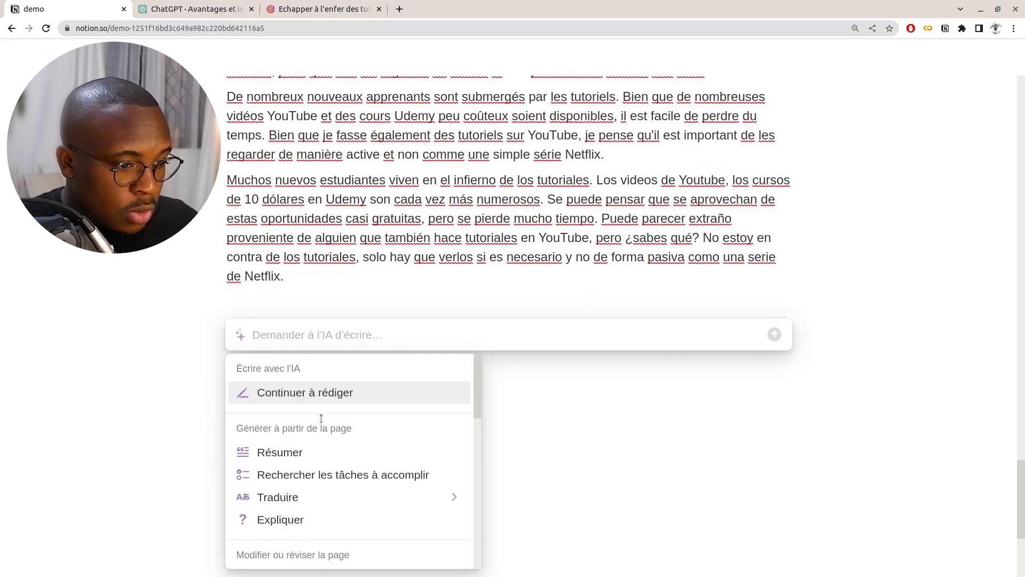
{"action": "scroll", "coordinate": [321, 452], "scroll_direction": "down", "scroll_amount": 6}
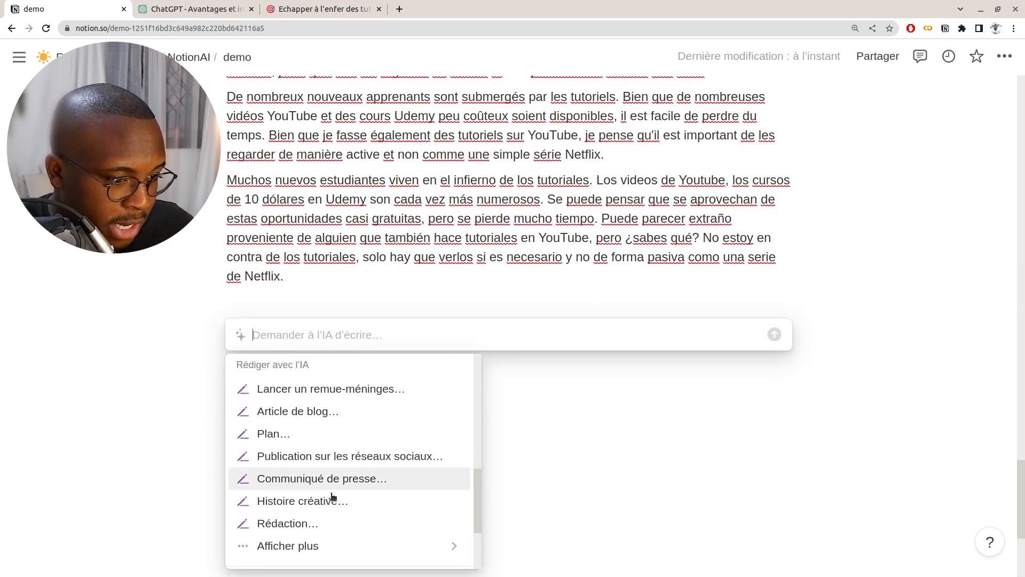
{"action": "scroll", "coordinate": [332, 480], "scroll_direction": "up", "scroll_amount": 6}
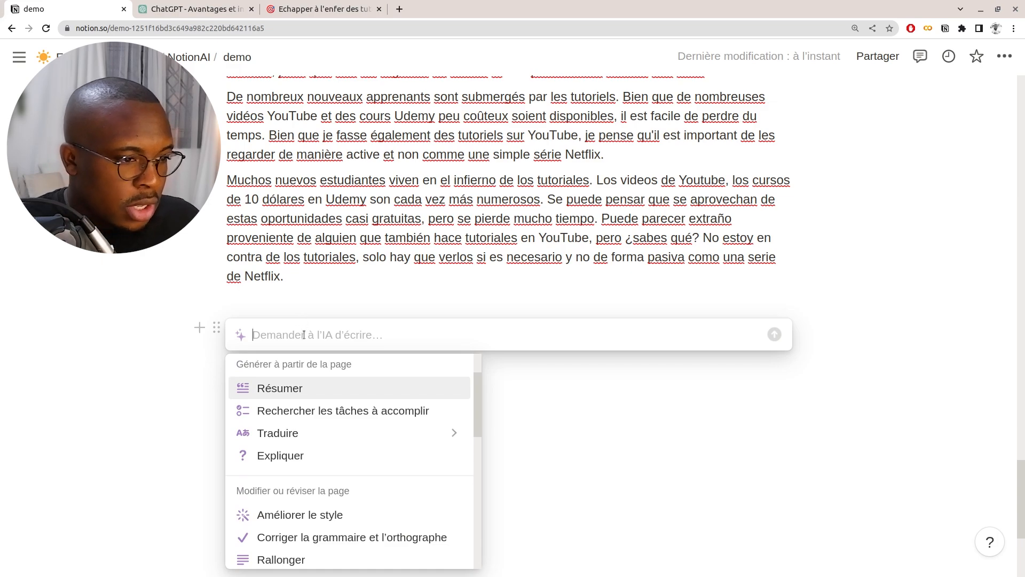
{"action": "type", "text": "Ec"}
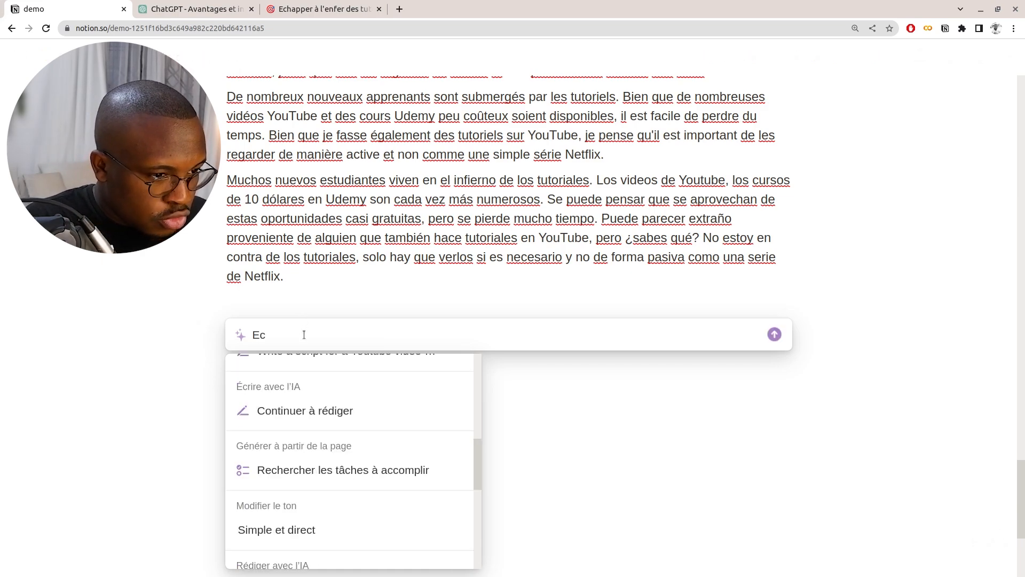
{"action": "key", "text": "BackSpace"}
{"action": "key", "text": "BackSpace"}
{"action": "type", "text": "C"}
{"action": "type", "text": "e "}
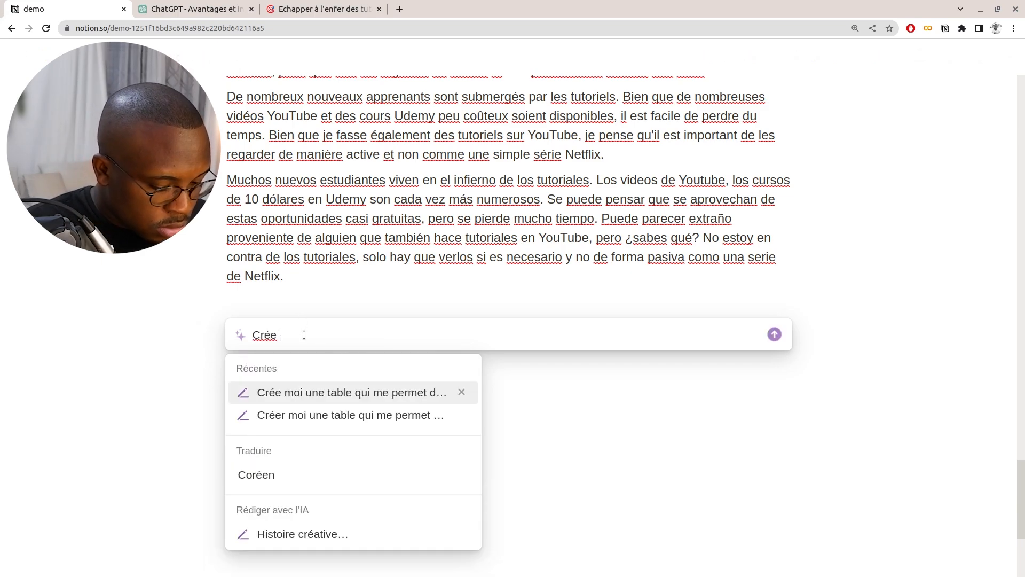
{"action": "type", "text": "moi un tableau po"}
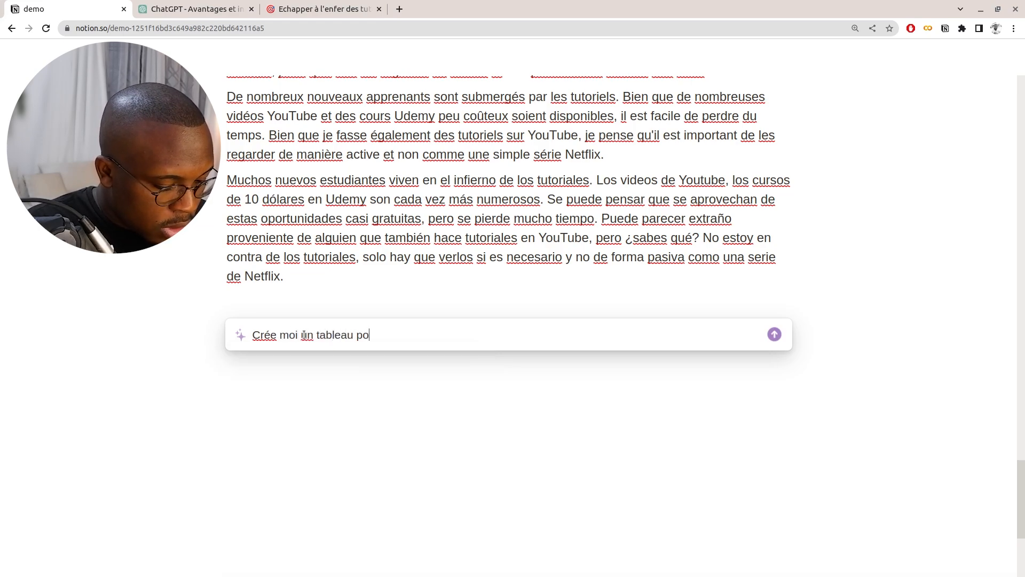
{"action": "type", "text": "ur la gestion de mes finances en"}
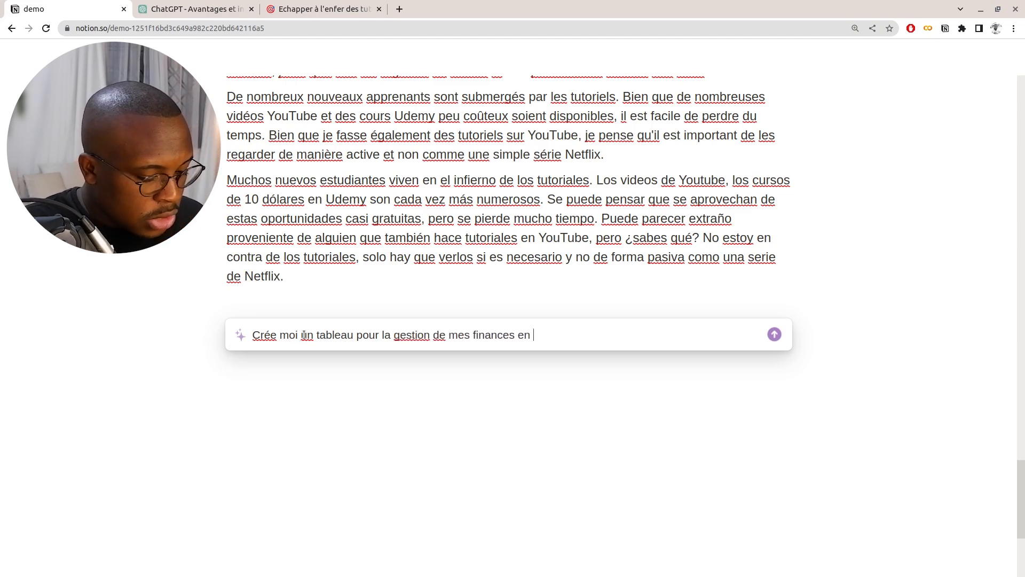
{"action": "type", "text": " ajoutant plein d'informations sur mes dépenses. P"}
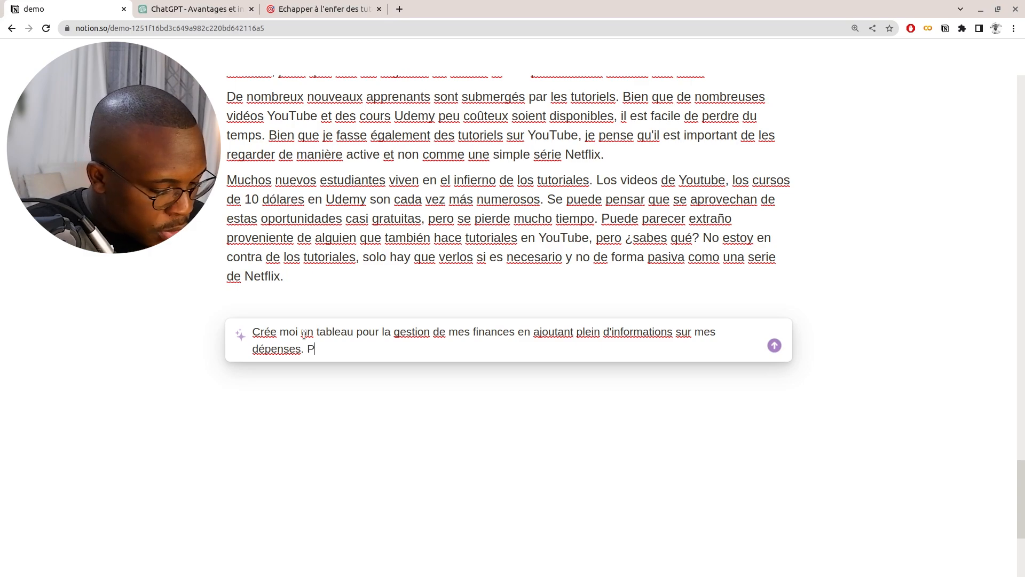
{"action": "key", "text": "Return"}
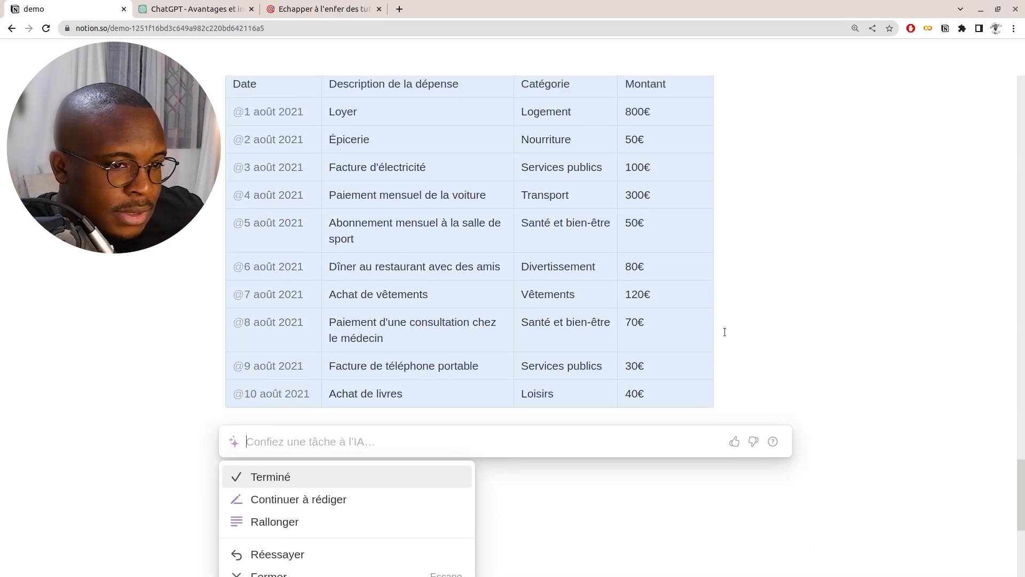
- Examine the generated expense table's columns and rows, and review the AI content earlier on the page
{"action": "scroll", "coordinate": [578, 310], "scroll_direction": "up", "scroll_amount": 3}
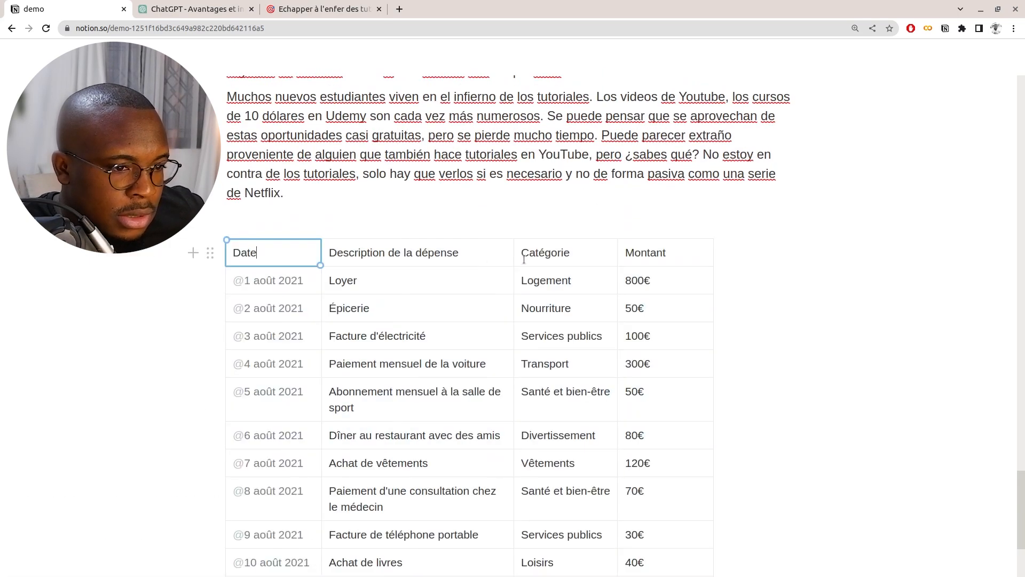
{"action": "left_click", "coordinate": [567, 252]}
{"action": "left_click", "coordinate": [665, 260]}
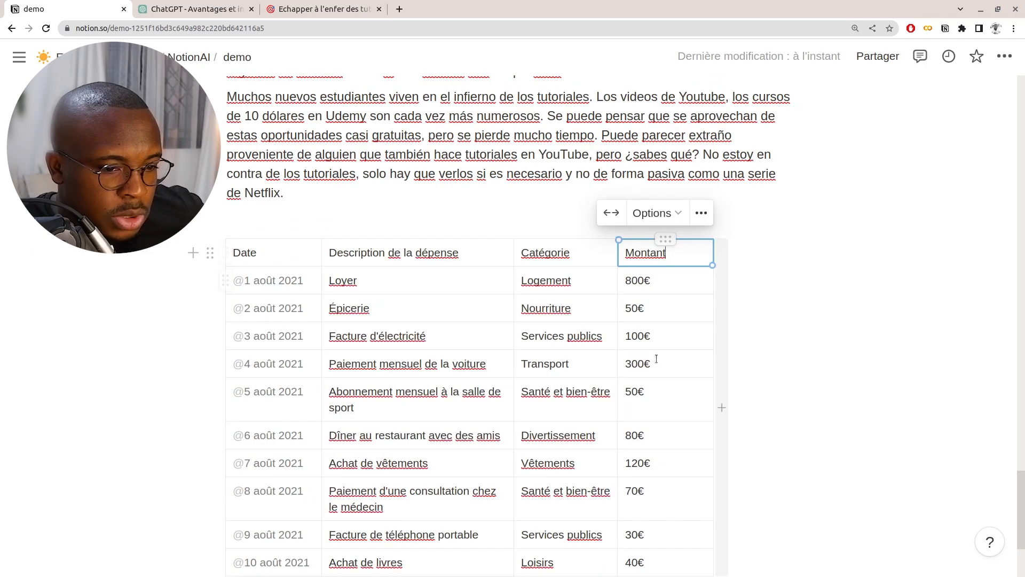
{"action": "scroll", "coordinate": [657, 359], "scroll_direction": "down", "scroll_amount": 3}
{"action": "scroll", "coordinate": [456, 344], "scroll_direction": "up", "scroll_amount": 4}
{"action": "scroll", "coordinate": [457, 344], "scroll_direction": "down", "scroll_amount": 4}
{"action": "scroll", "coordinate": [456, 351], "scroll_direction": "up", "scroll_amount": 4}
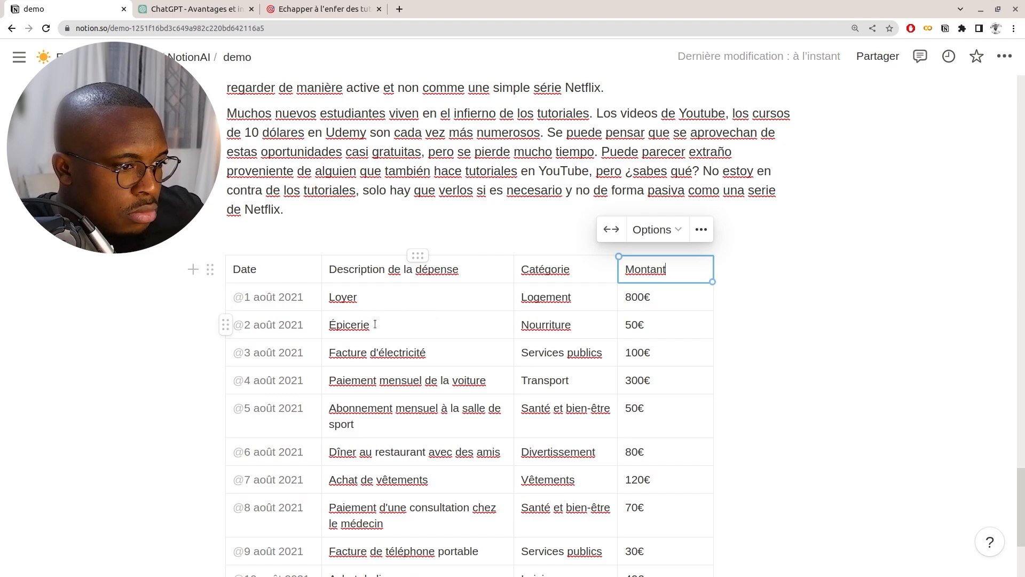
{"action": "scroll", "coordinate": [373, 376], "scroll_direction": "up", "scroll_amount": 15}
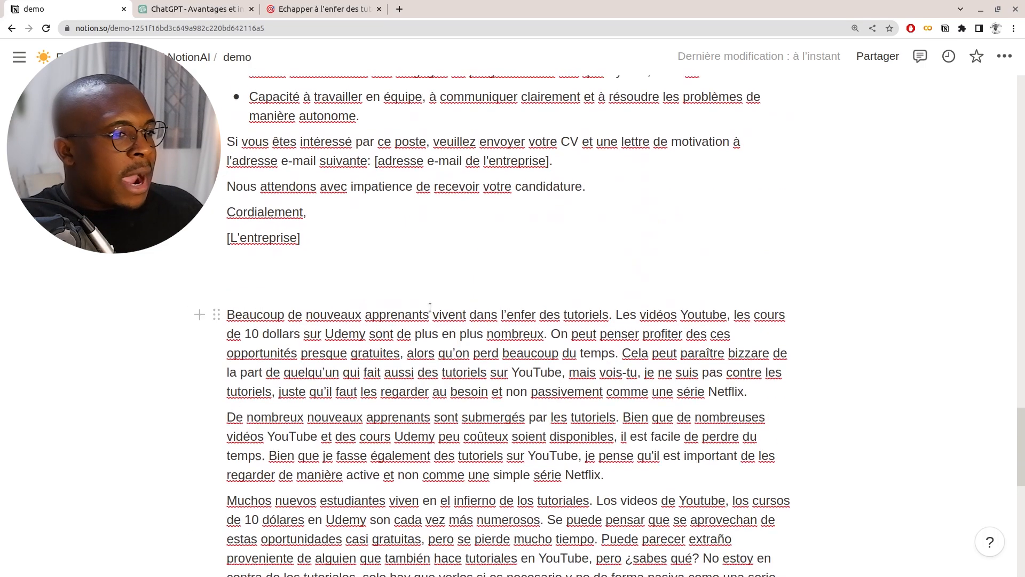
{"action": "scroll", "coordinate": [397, 252], "scroll_direction": "up", "scroll_amount": 20}
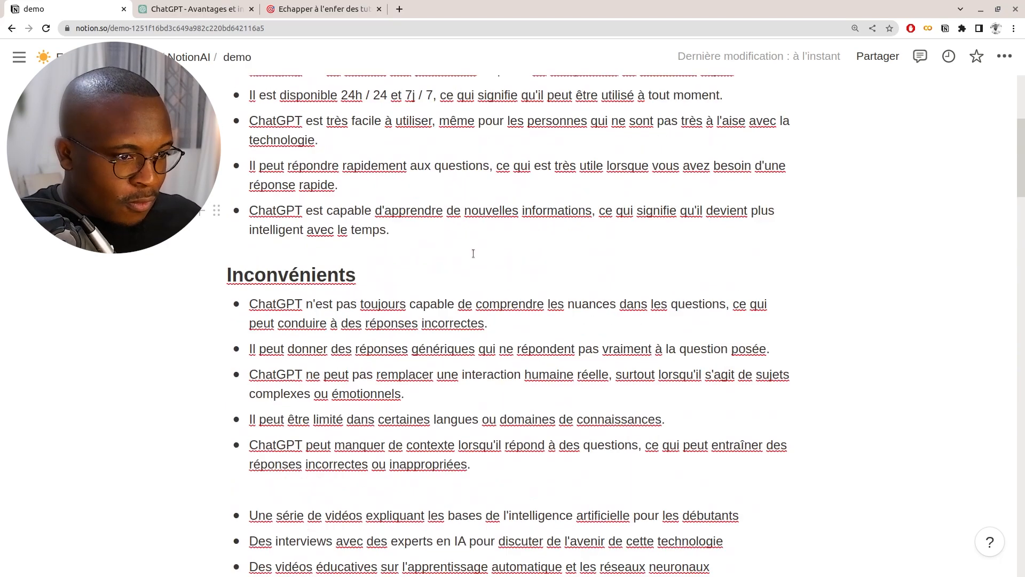
{"action": "scroll", "coordinate": [472, 288], "scroll_direction": "down", "scroll_amount": 8}
{"action": "scroll", "coordinate": [480, 296], "scroll_direction": "down", "scroll_amount": 20}
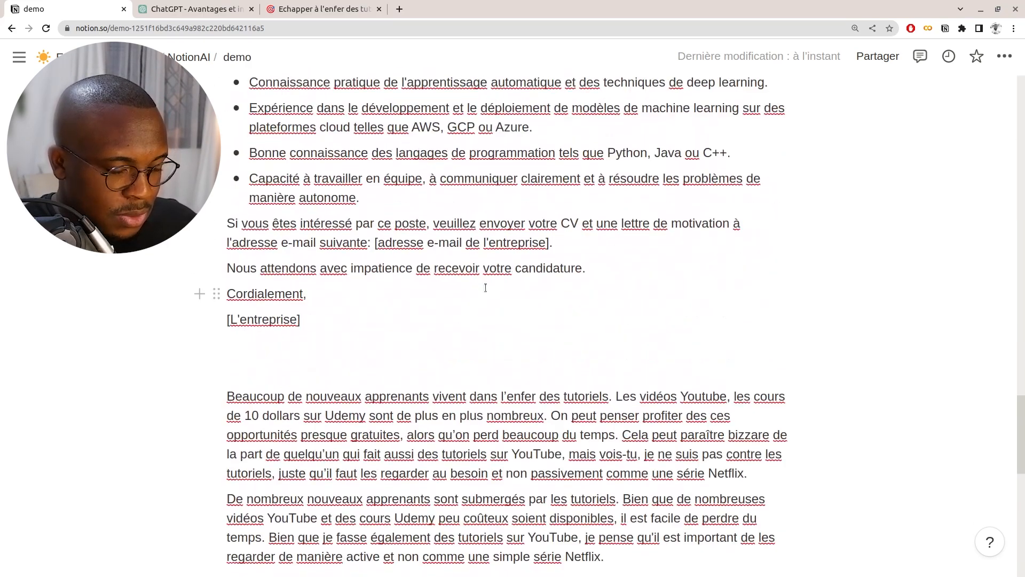
- Enter the AI prompt "Ecris moi un code Python qui me permet de voir le nombre de vues et le titre d'une vidéo Youtube" below the table
{"action": "left_click", "coordinate": [395, 435]}
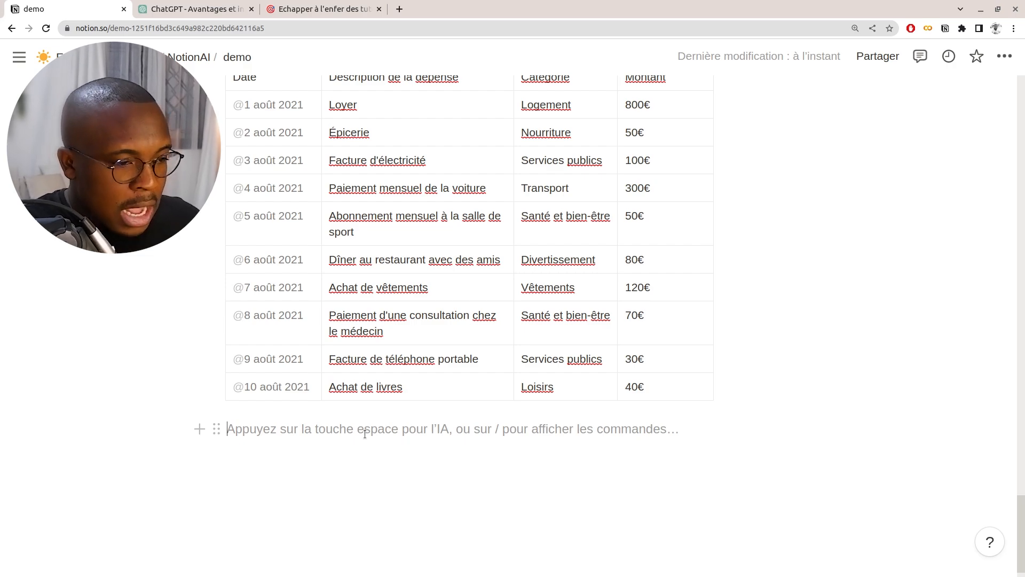
{"action": "key", "text": "space"}
{"action": "scroll", "coordinate": [366, 435], "scroll_direction": "down", "scroll_amount": 5}
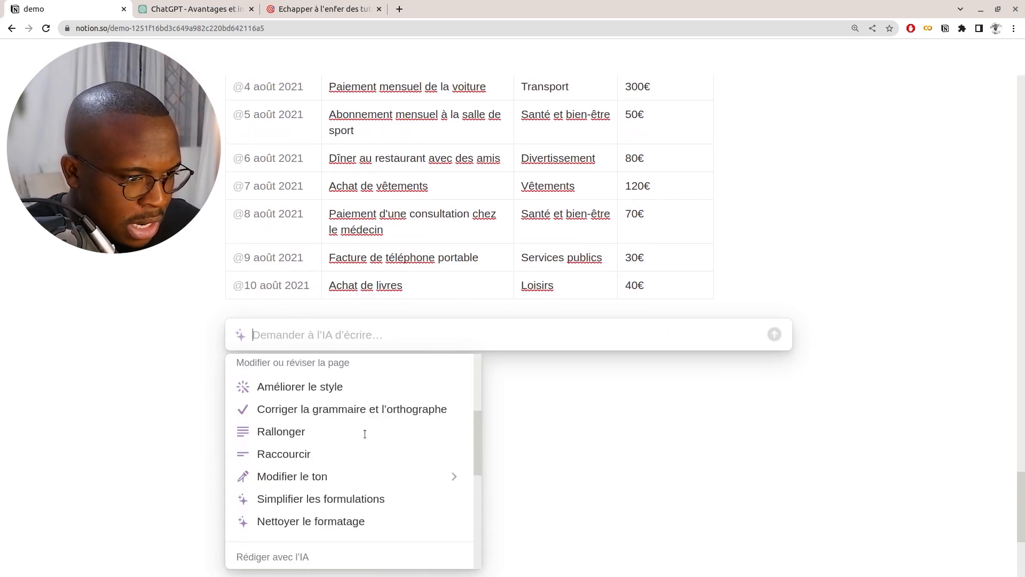
{"action": "scroll", "coordinate": [367, 437], "scroll_direction": "down", "scroll_amount": 3}
{"action": "mouse_move", "coordinate": [385, 426]}
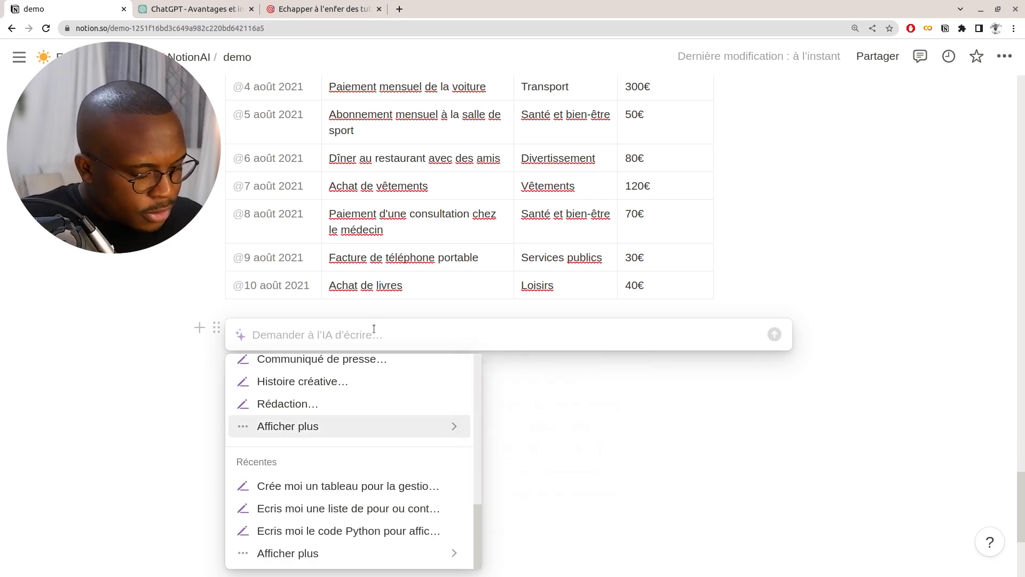
{"action": "type", "text": "Ecris moi un code "}
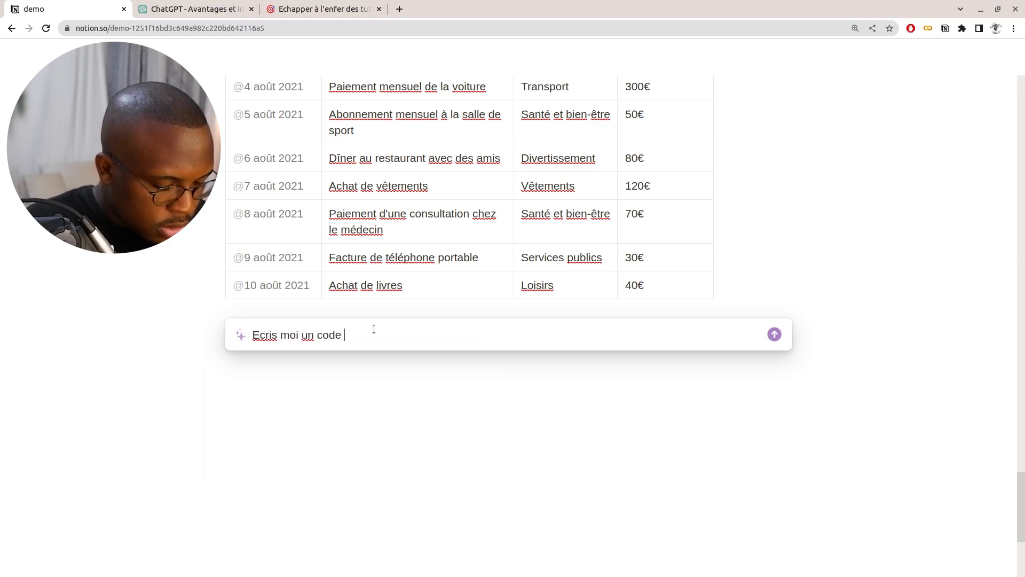
{"action": "type", "text": "Pythjon"}
{"action": "key", "text": "BackSpace"}
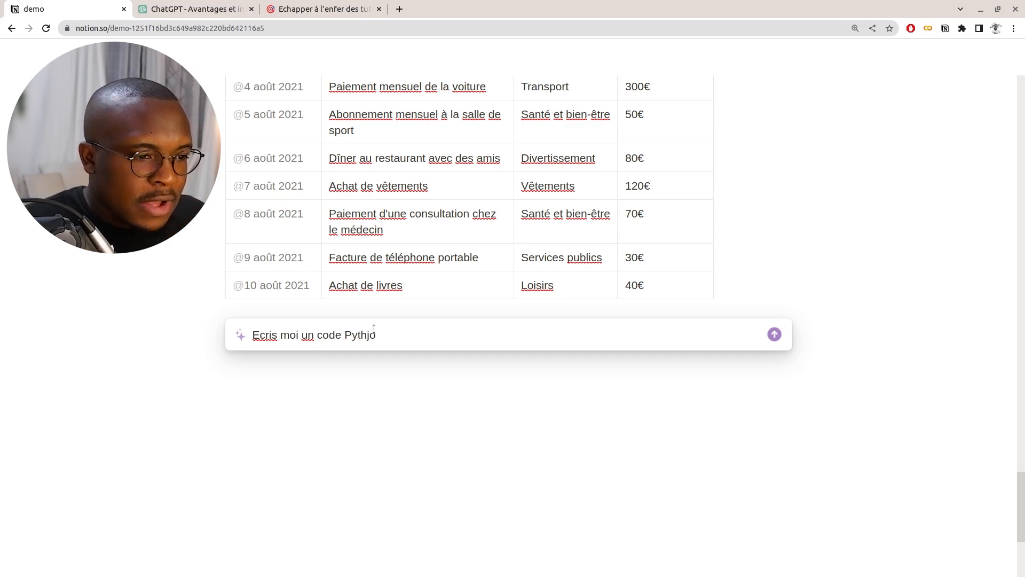
{"action": "key", "text": "BackSpace"}
{"action": "key", "text": "BackSpace"}
{"action": "type", "text": "on qu"}
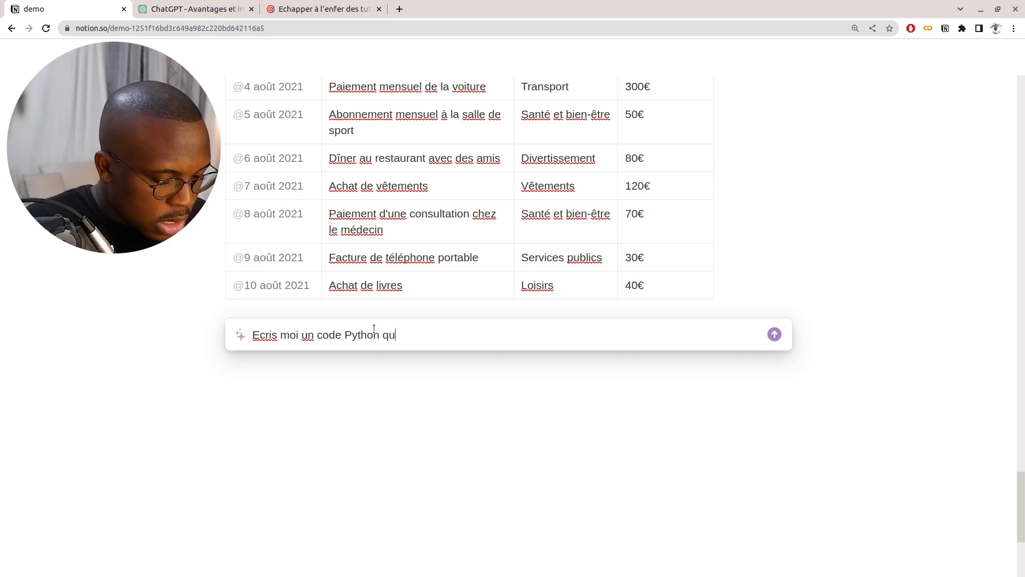
{"action": "type", "text": "i me perme"}
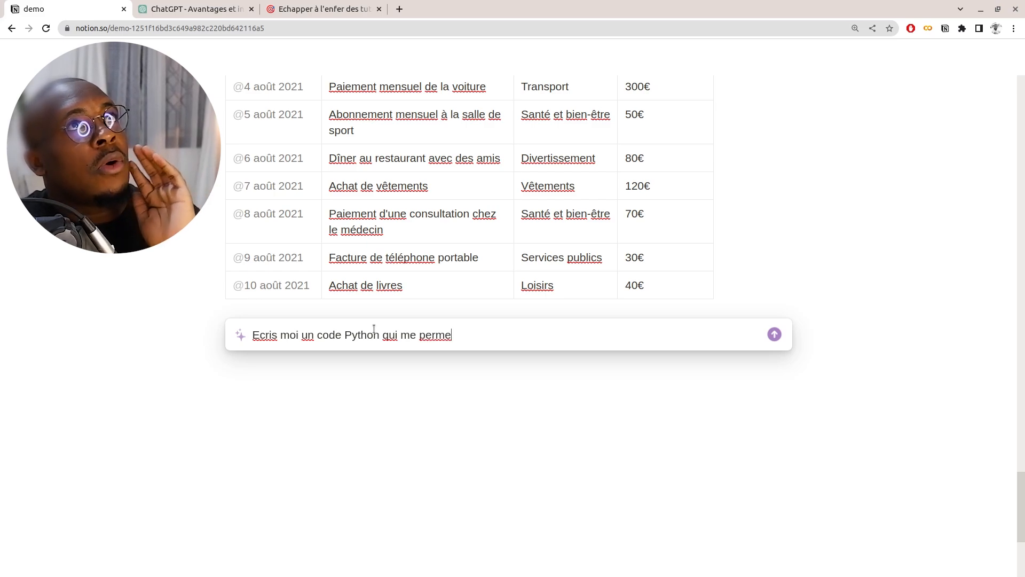
{"action": "type", "text": "t de voir le nombre de vues et le titre d'une vidéo Youtube"}
- Copy the Python code prompt from Notion into ChatGPT and send it there
{"action": "key", "text": "ctrl+a"}
{"action": "key", "text": "ctrl+c"}
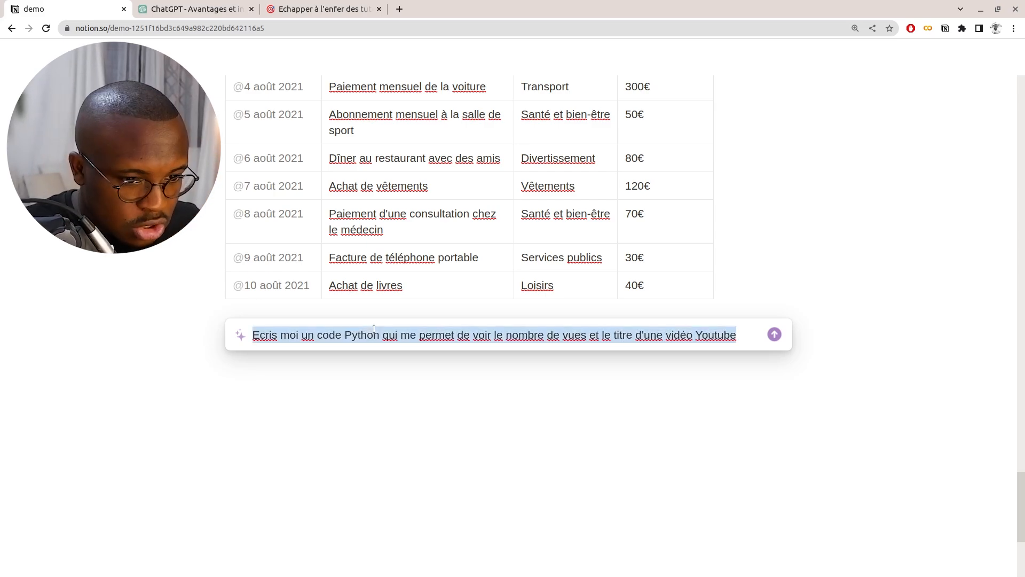
{"action": "left_click", "coordinate": [197, 9]}
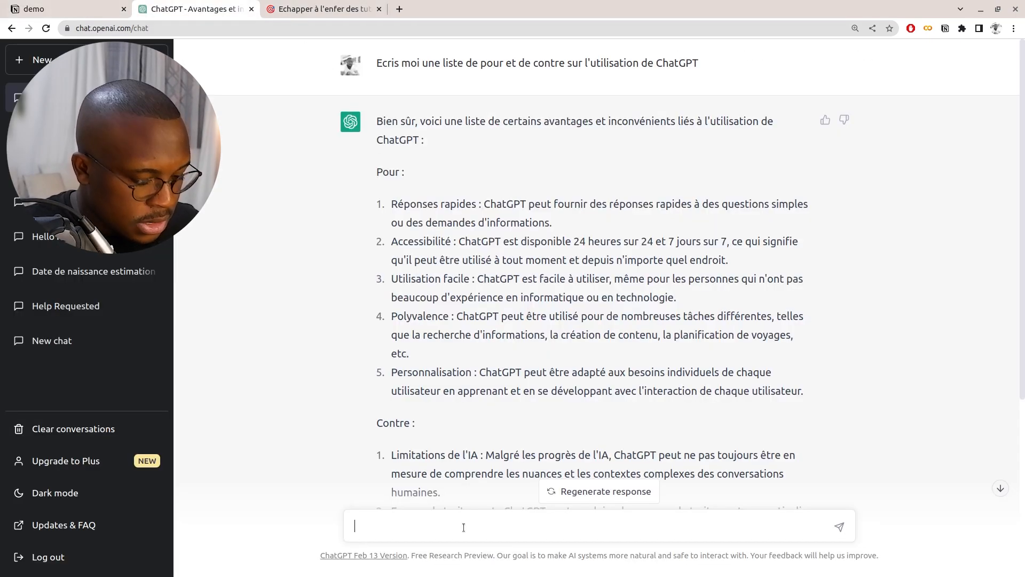
{"action": "key", "text": "ctrl+v"}
{"action": "mouse_move", "coordinate": [196, 10]}
{"action": "left_mouse_down"}
{"action": "mouse_move", "coordinate": [212, 46]}
{"action": "mouse_move", "coordinate": [190, 7]}
{"action": "left_mouse_up"}
{"action": "left_click", "coordinate": [105, 9]}
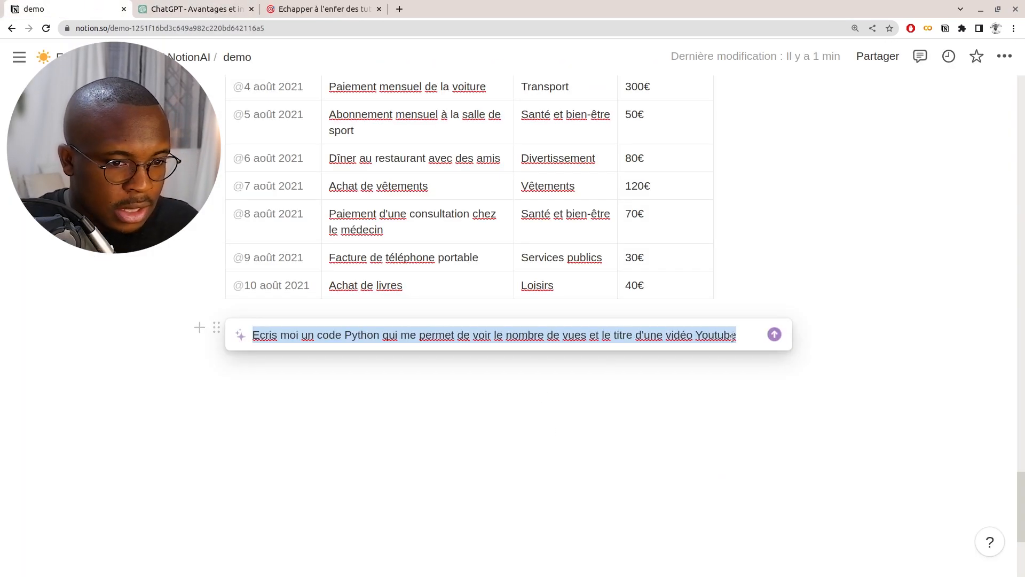
{"action": "left_click", "coordinate": [742, 335]}
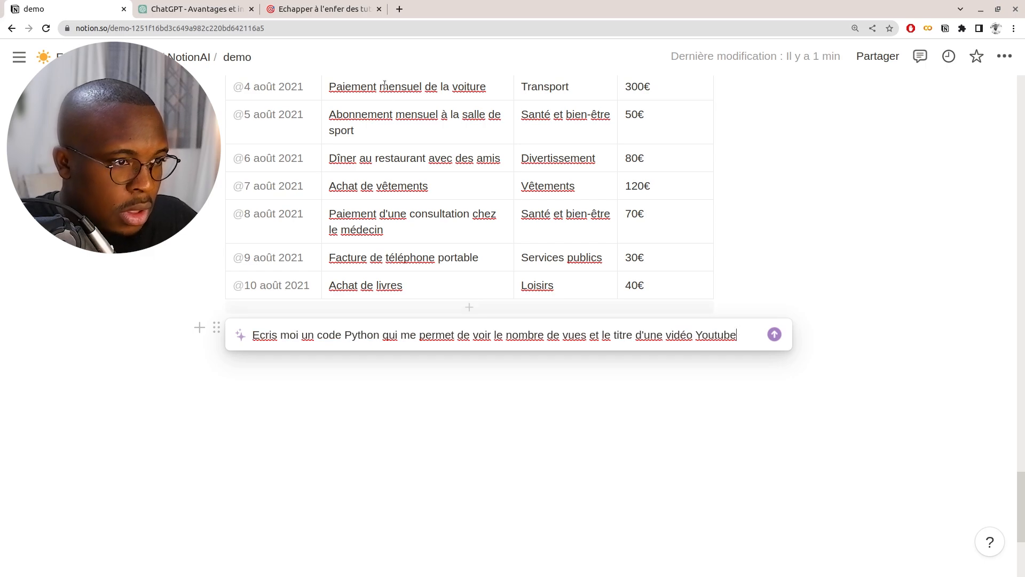
{"action": "left_click", "coordinate": [195, 9]}
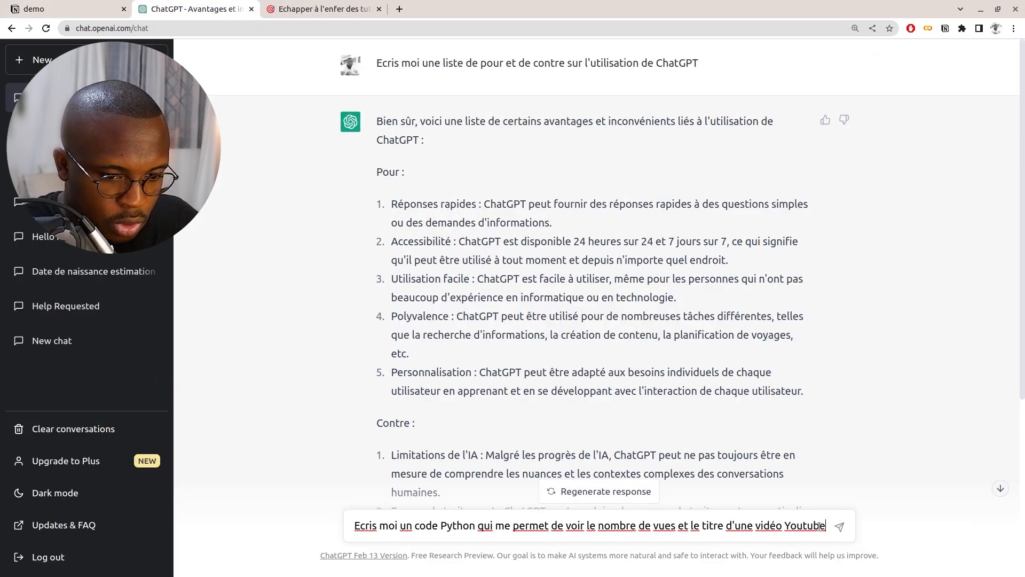
{"action": "key", "text": "Return"}
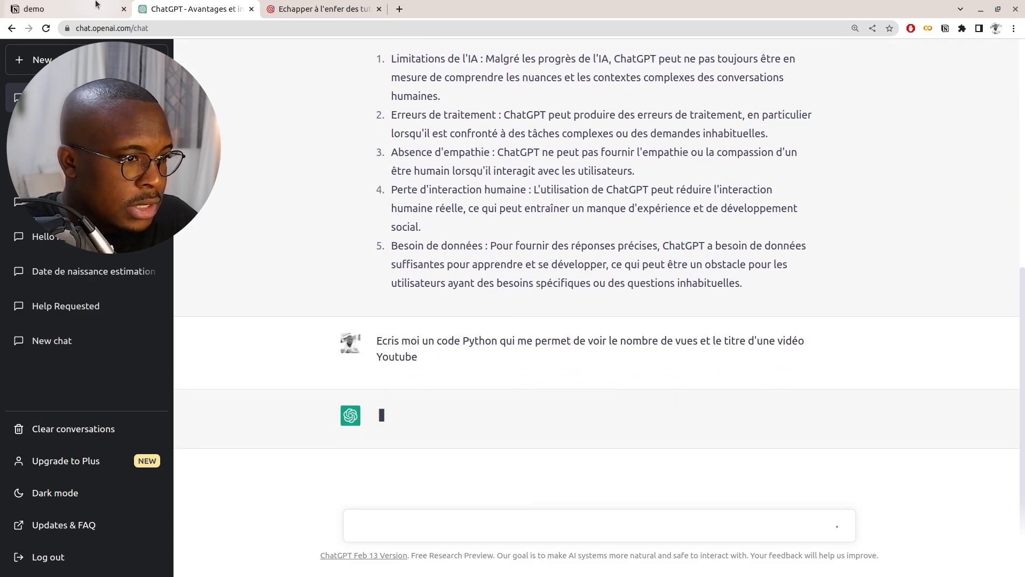
- Switch back to the Notion demo page and run the Python code prompt with the AI
{"action": "left_click", "coordinate": [64, 8]}
{"action": "key", "text": "Return"}
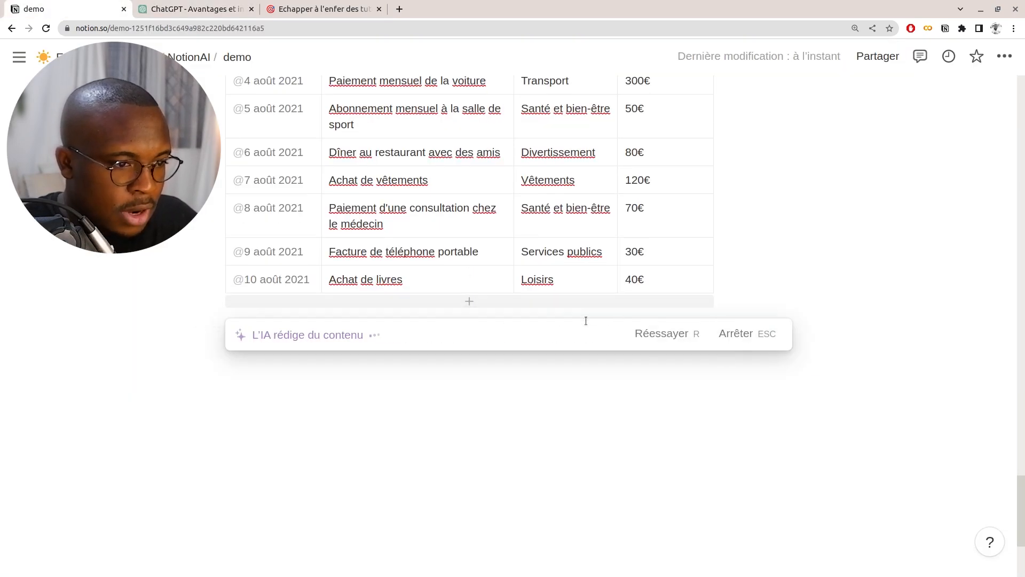
{"action": "scroll", "coordinate": [526, 232], "scroll_direction": "up", "scroll_amount": 1}
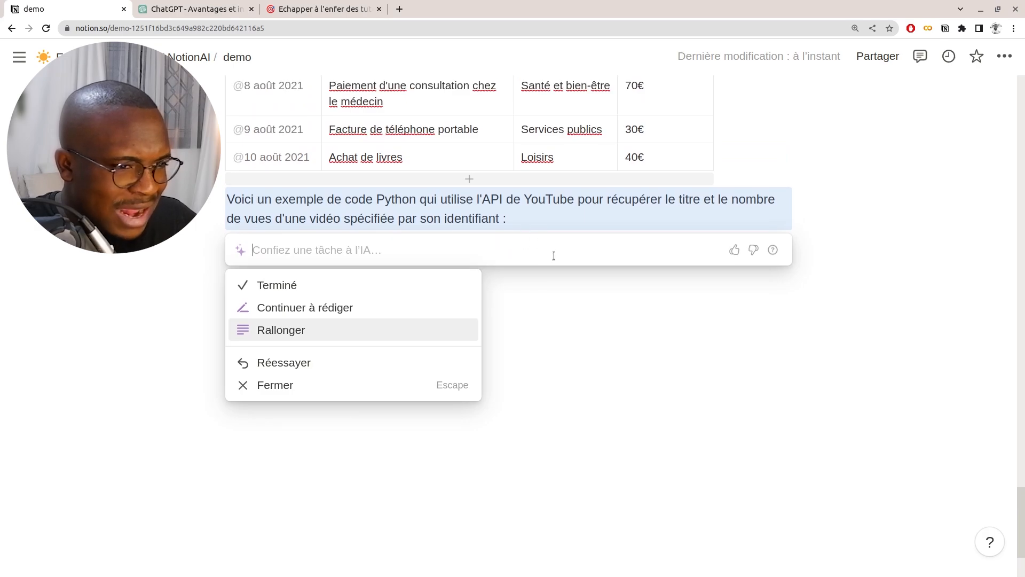
- Have Notion AI continue writing its Python answer, and compare the code with ChatGPT's response
{"action": "left_click", "coordinate": [160, 7]}
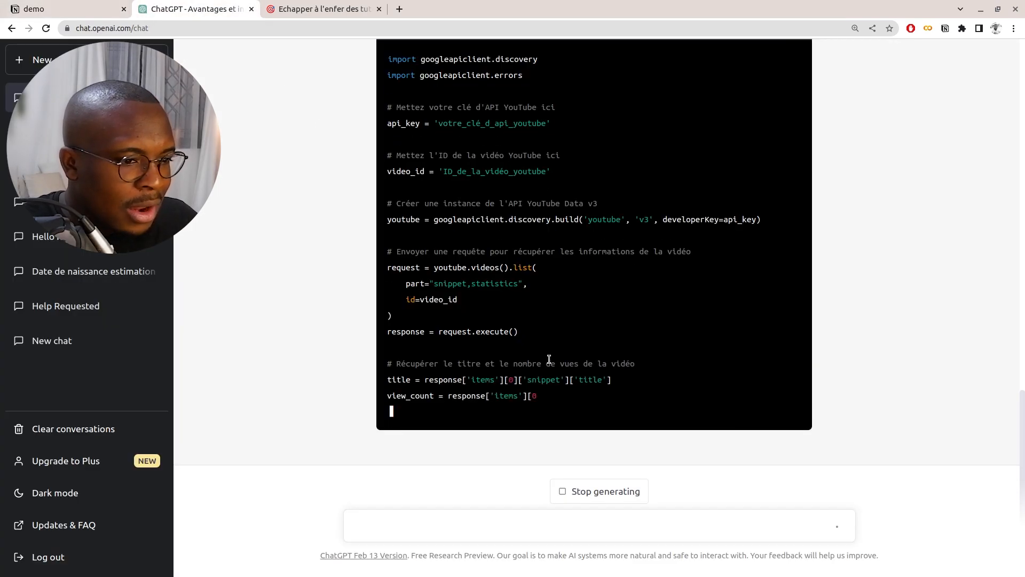
{"action": "left_click", "coordinate": [21, 9]}
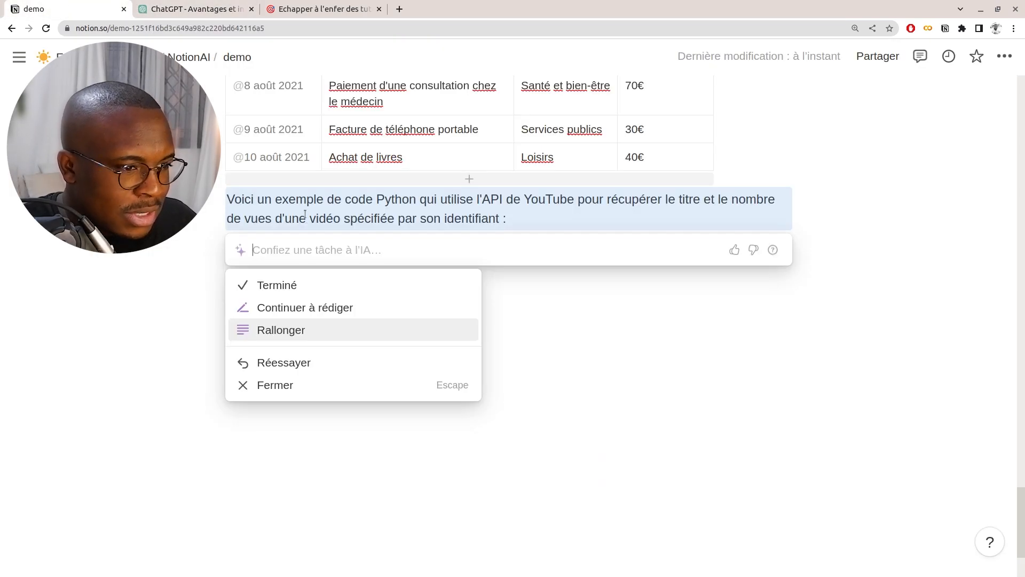
{"action": "left_click", "coordinate": [306, 308]}
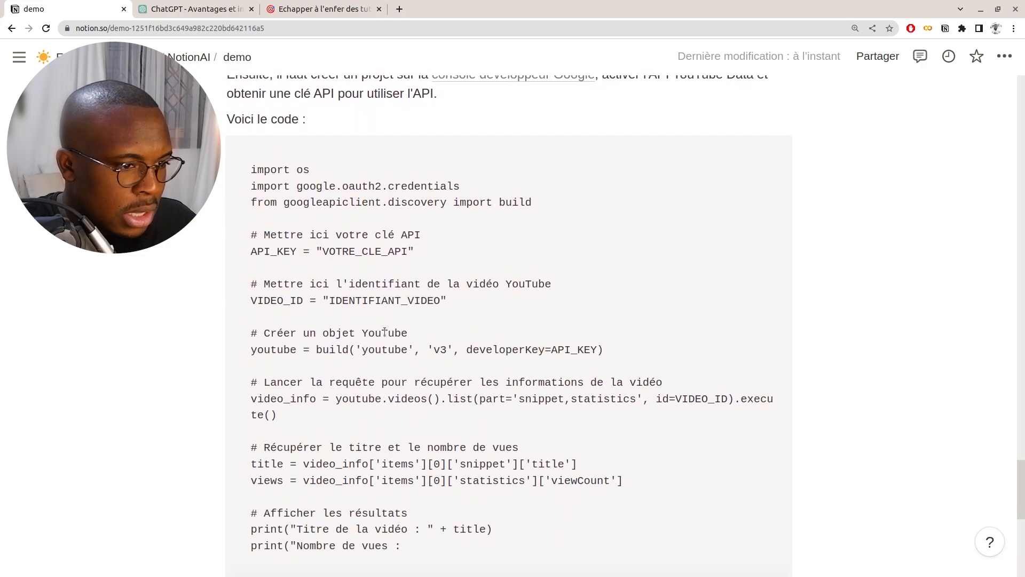
{"action": "key", "text": "ctrl+Tab"}
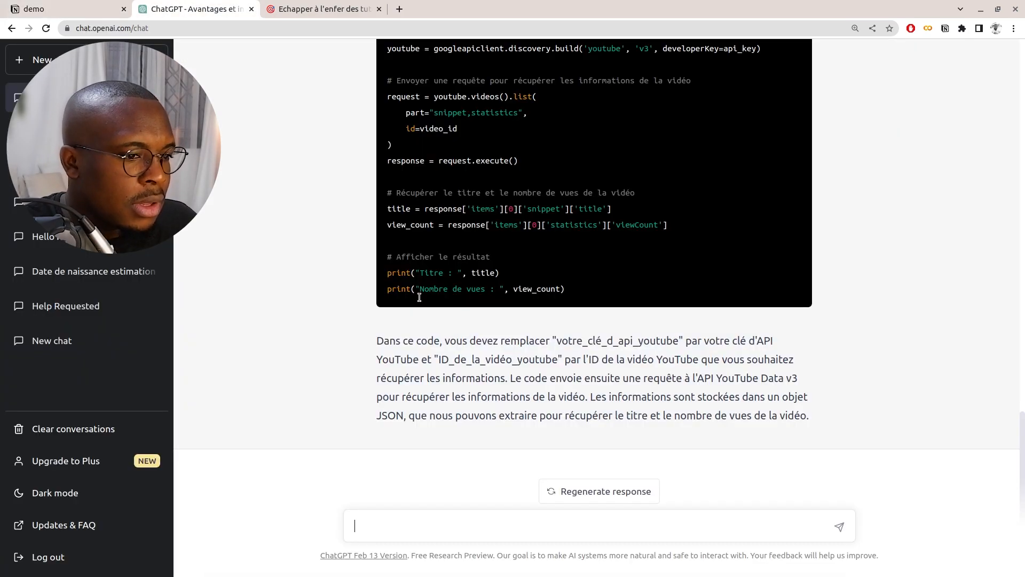
- Review ChatGPT's Python answer, covering the API key steps, the code block and the closing explanation
{"action": "scroll", "coordinate": [626, 365], "scroll_direction": "up", "scroll_amount": 12}
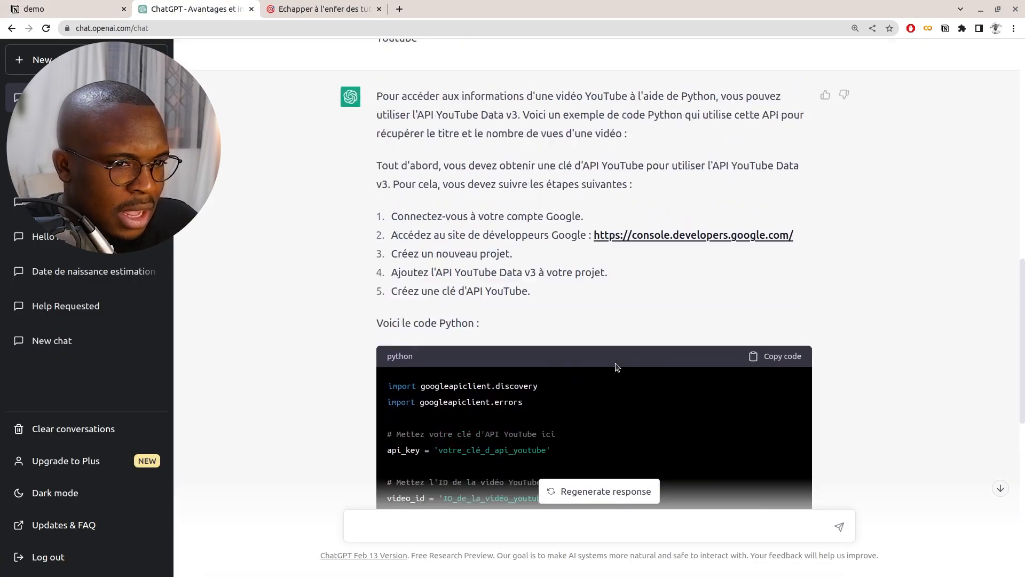
{"action": "scroll", "coordinate": [507, 347], "scroll_direction": "down", "scroll_amount": 2}
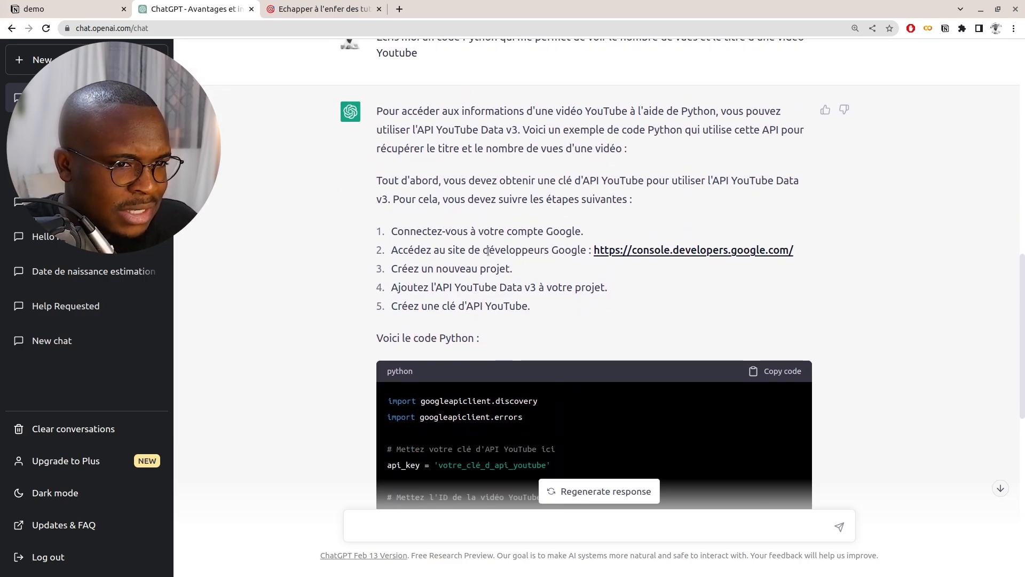
{"action": "scroll", "coordinate": [466, 245], "scroll_direction": "down", "scroll_amount": 5}
{"action": "scroll", "coordinate": [465, 245], "scroll_direction": "down", "scroll_amount": 3}
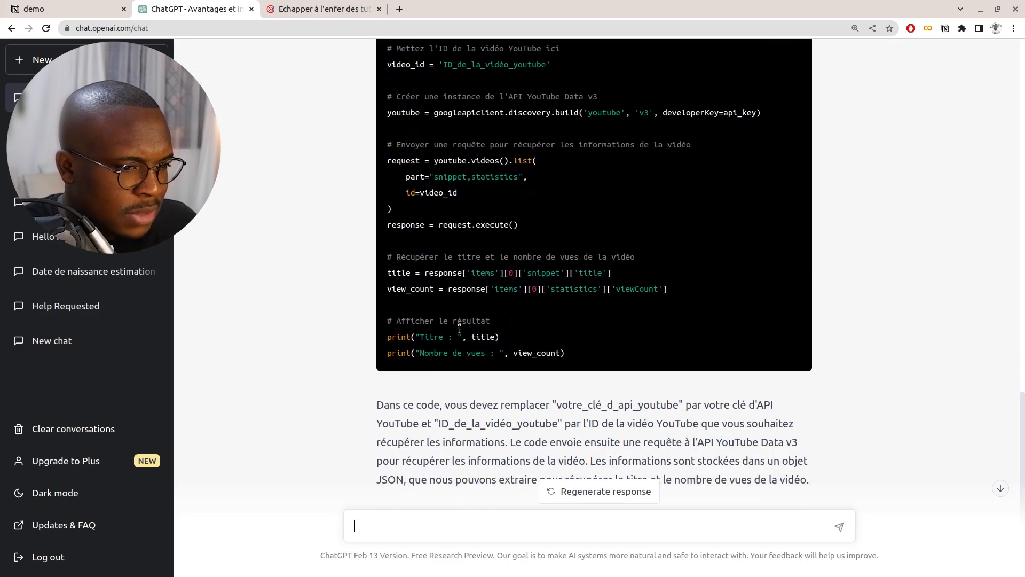
{"action": "scroll", "coordinate": [462, 384], "scroll_direction": "up", "scroll_amount": 10}
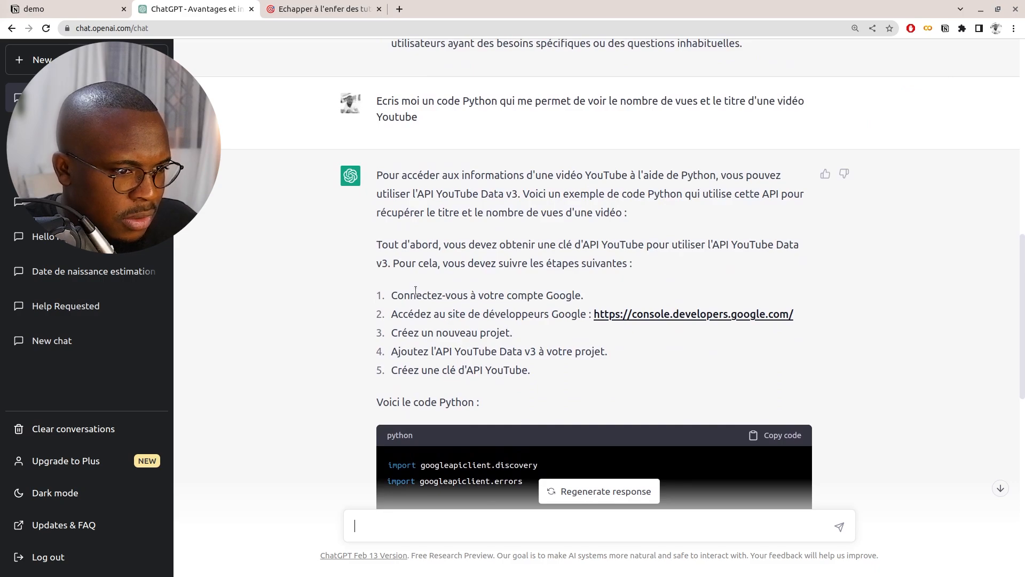
{"action": "left_click_drag", "start_coordinate": [410, 293], "coordinate": [578, 298]}
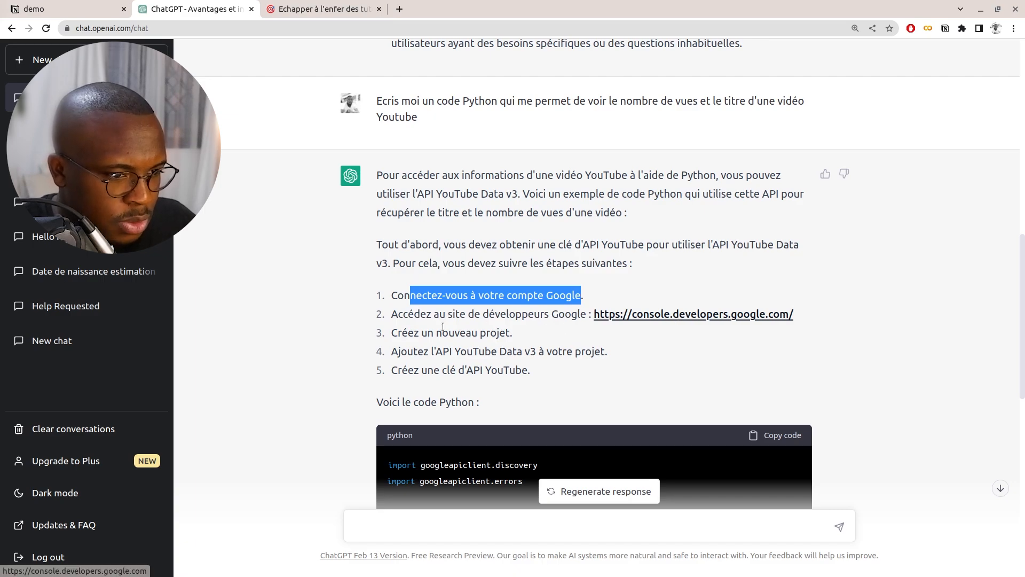
{"action": "left_click_drag", "start_coordinate": [403, 332], "coordinate": [490, 336]}
{"action": "left_click_drag", "start_coordinate": [425, 353], "coordinate": [542, 380]}
{"action": "scroll", "coordinate": [543, 379], "scroll_direction": "down", "scroll_amount": 3}
{"action": "left_click", "coordinate": [513, 178]}
{"action": "scroll", "coordinate": [485, 159], "scroll_direction": "down", "scroll_amount": 3}
{"action": "scroll", "coordinate": [512, 409], "scroll_direction": "down", "scroll_amount": 3}
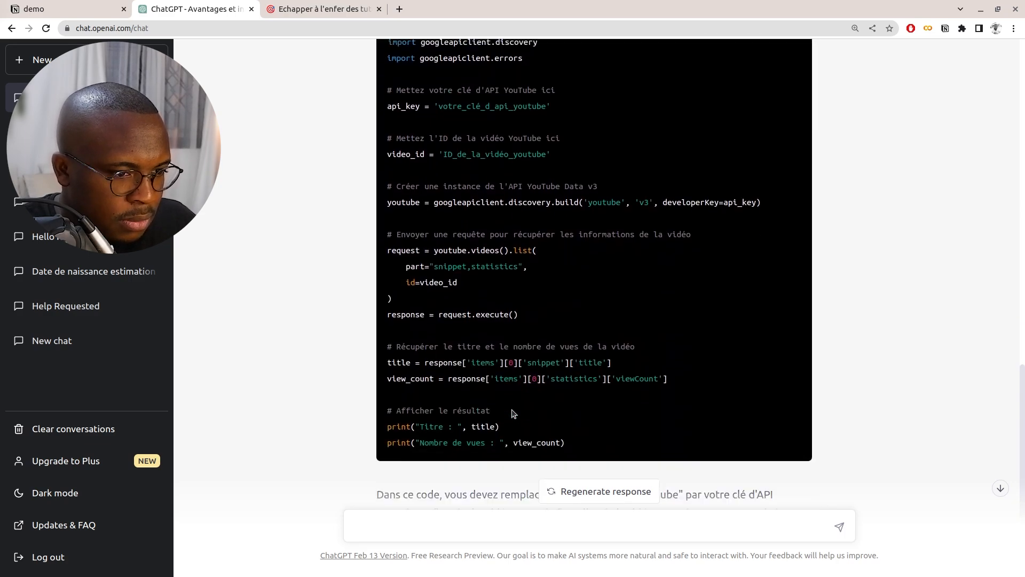
{"action": "left_click_drag", "start_coordinate": [775, 402], "coordinate": [475, 340]}
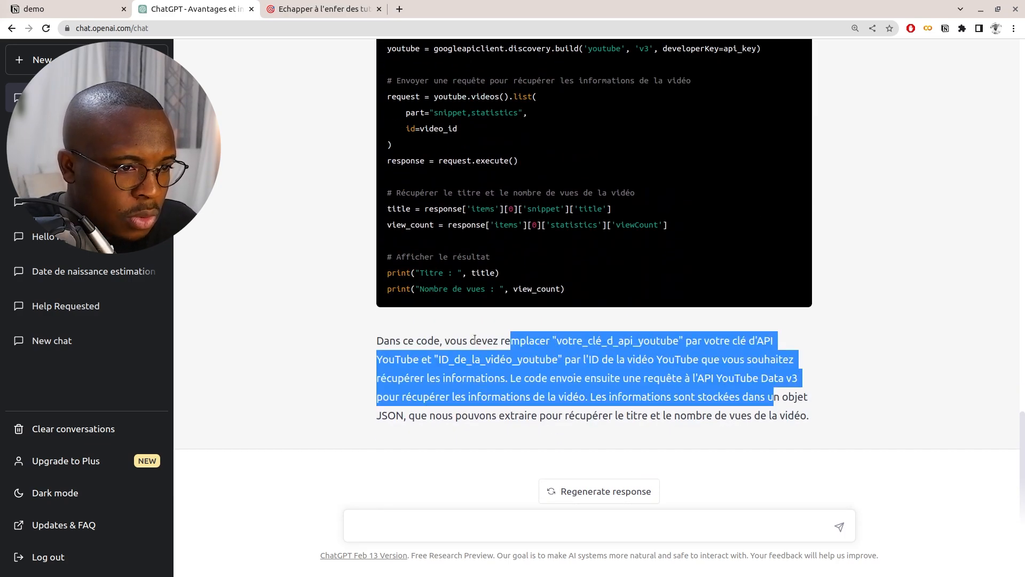
- Switch to the Notion demo page, review the AI's Python instructions and open their Google developer console link in a new tab
{"action": "left_click", "coordinate": [100, 10]}
{"action": "scroll", "coordinate": [439, 296], "scroll_direction": "up", "scroll_amount": 5}
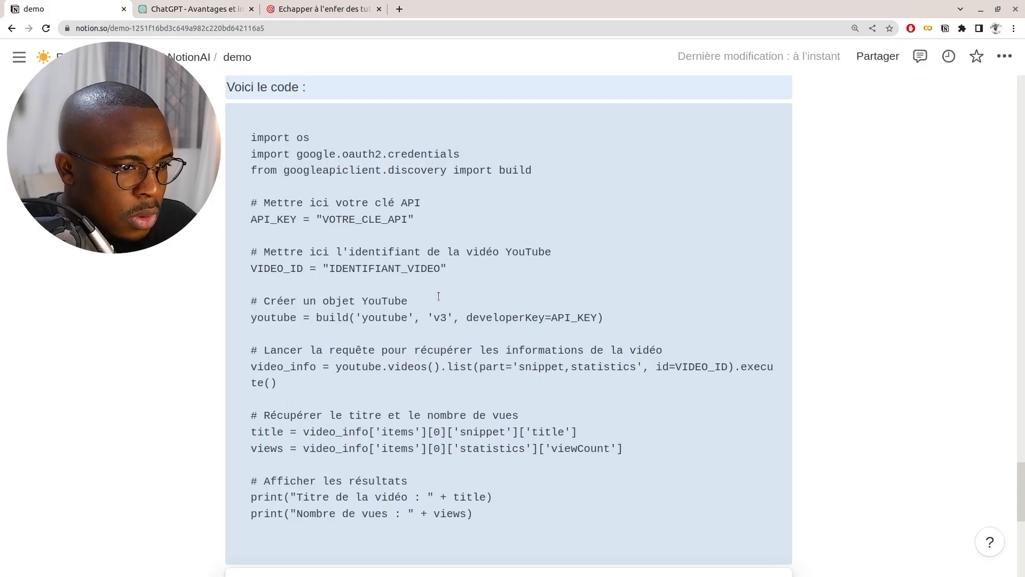
{"action": "scroll", "coordinate": [362, 266], "scroll_direction": "up", "scroll_amount": 2}
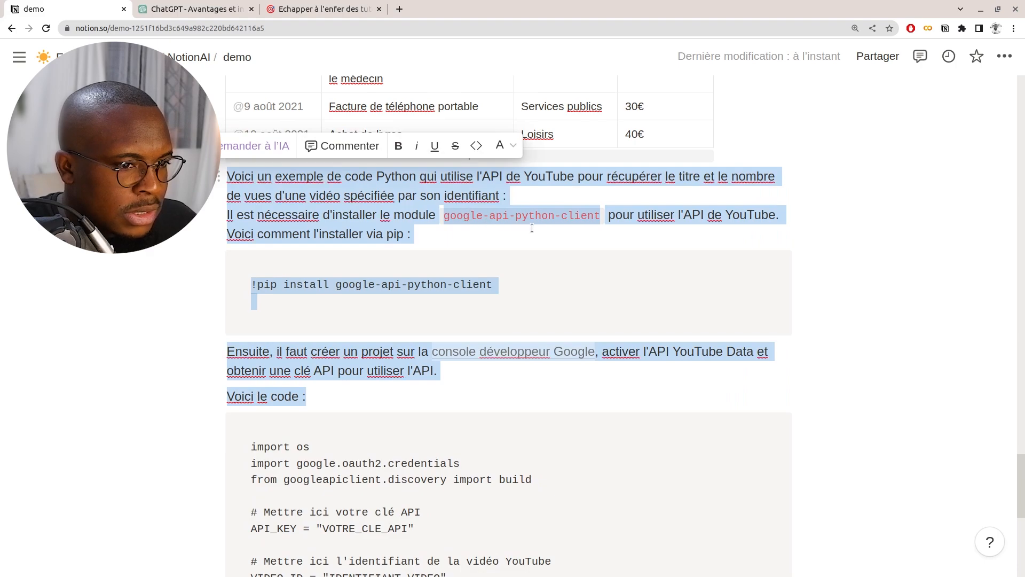
{"action": "scroll", "coordinate": [485, 289], "scroll_direction": "down", "scroll_amount": 3}
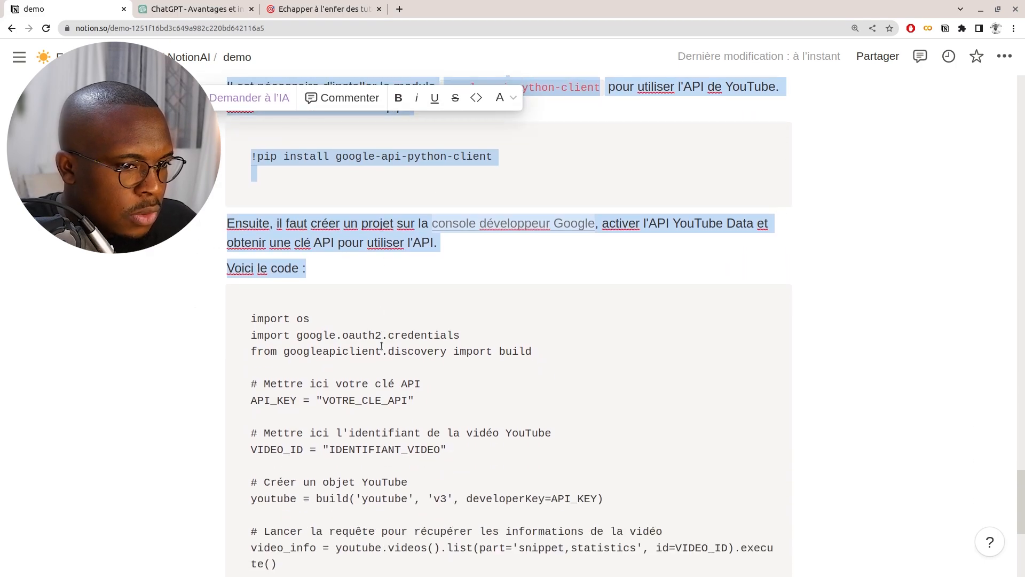
{"action": "mouse_move", "coordinate": [519, 227]}
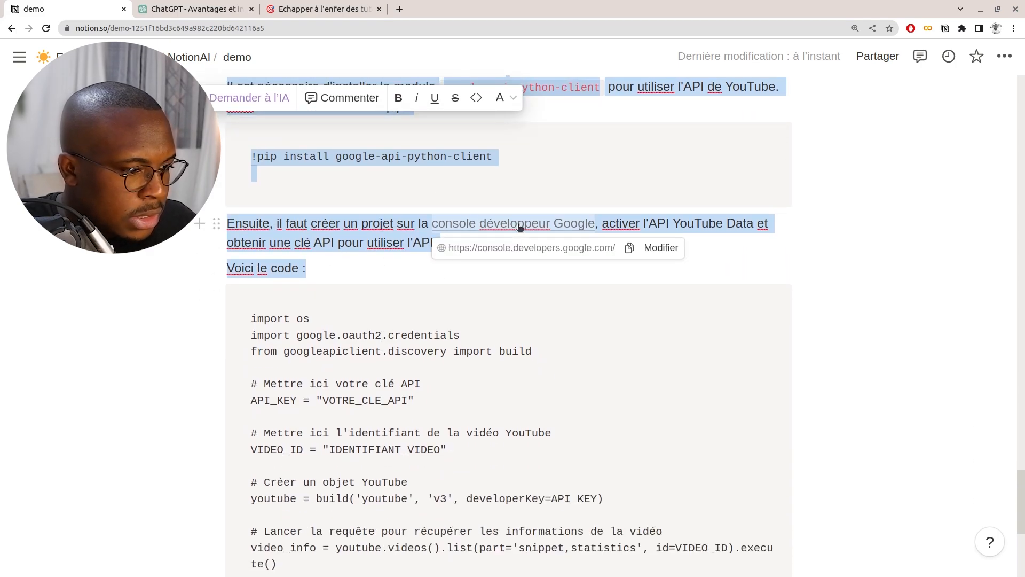
{"action": "left_click", "coordinate": [519, 227]}
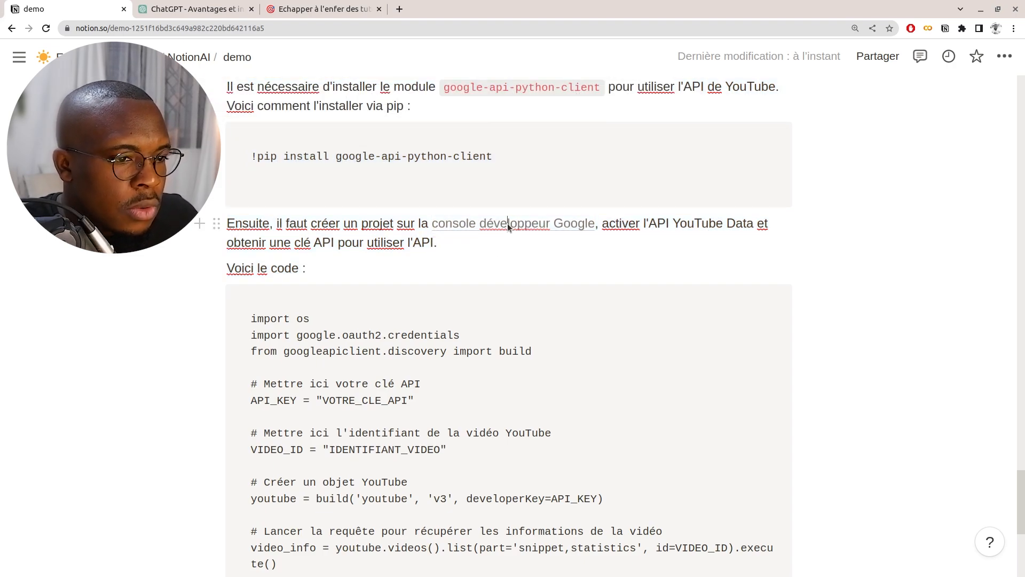
{"action": "left_click", "coordinate": [508, 224], "text": "ctrl"}
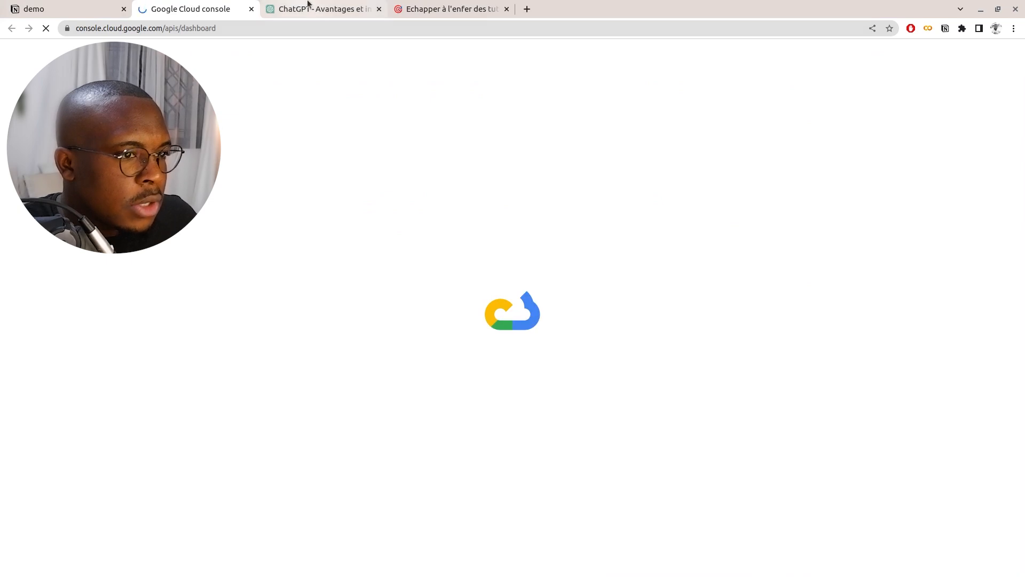
- Open the developer console link from ChatGPT's answer in a new tab and compare it with the page from Notion's link
{"action": "left_click", "coordinate": [310, 9]}
{"action": "scroll", "coordinate": [649, 282], "scroll_direction": "up", "scroll_amount": 8}
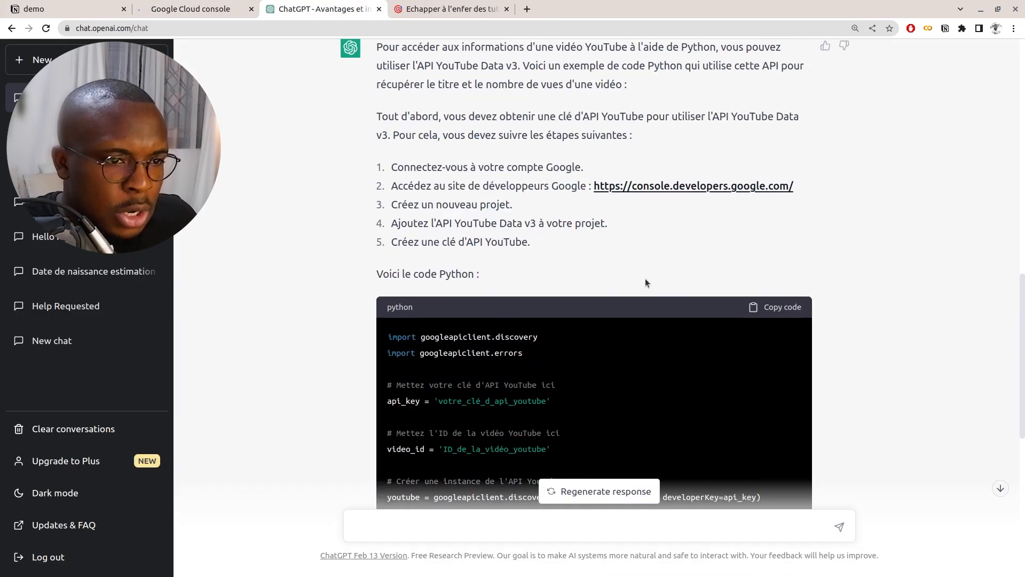
{"action": "left_click", "coordinate": [732, 189], "text": "ctrl"}
{"action": "left_click", "coordinate": [468, 6]}
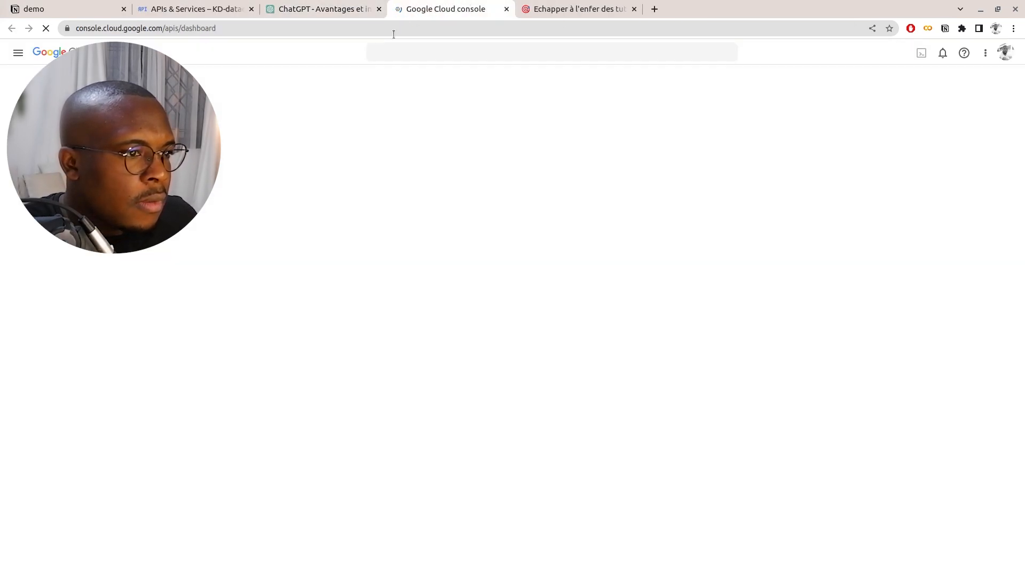
{"action": "left_click", "coordinate": [217, 7]}
- Return to the Notion demo page and read through the AI-generated Python code block
{"action": "left_click", "coordinate": [105, 7]}
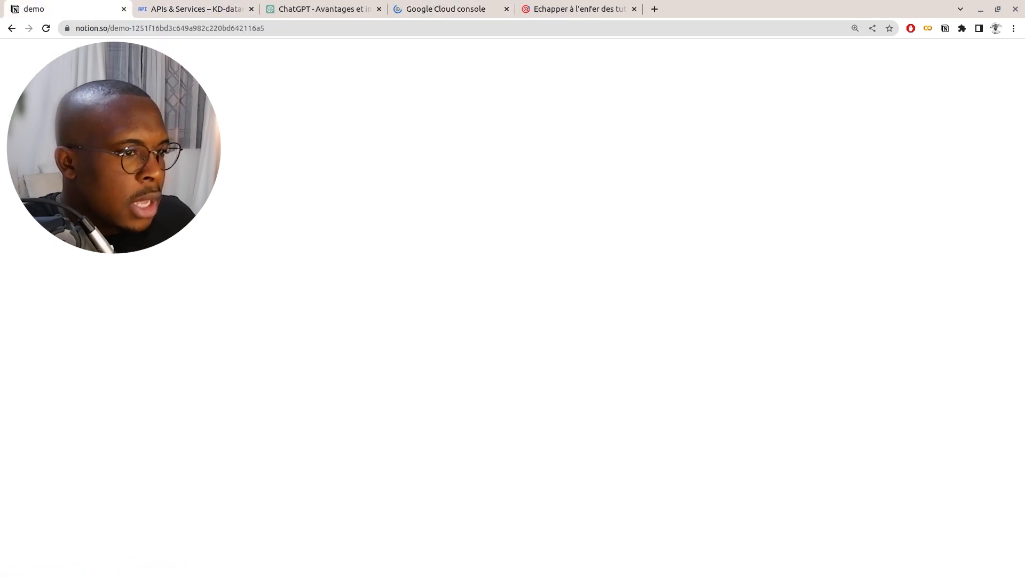
{"action": "scroll", "coordinate": [385, 361], "scroll_direction": "down", "scroll_amount": 4}
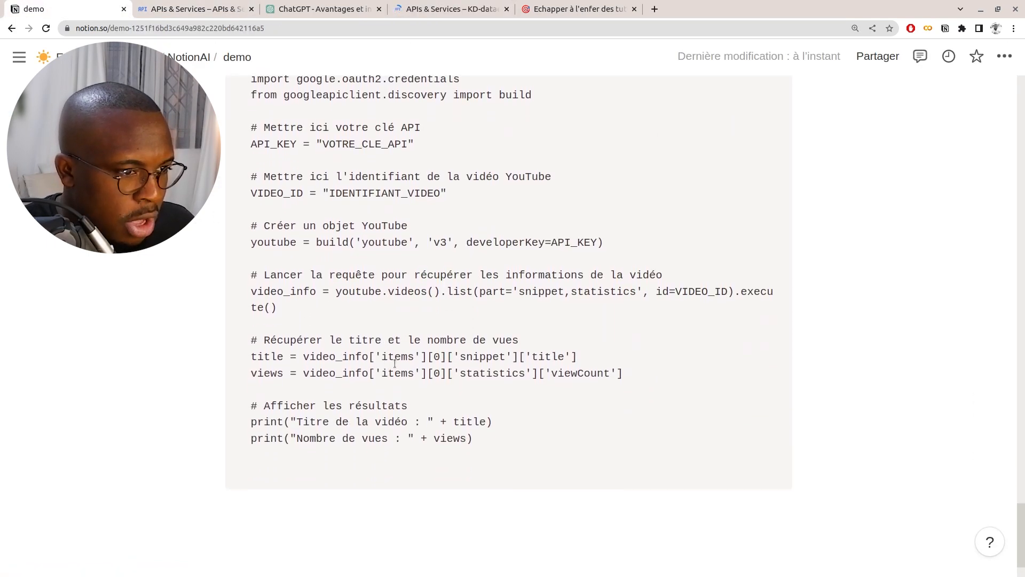
{"action": "scroll", "coordinate": [393, 364], "scroll_direction": "up", "scroll_amount": 5}
{"action": "scroll", "coordinate": [362, 373], "scroll_direction": "down", "scroll_amount": 7}
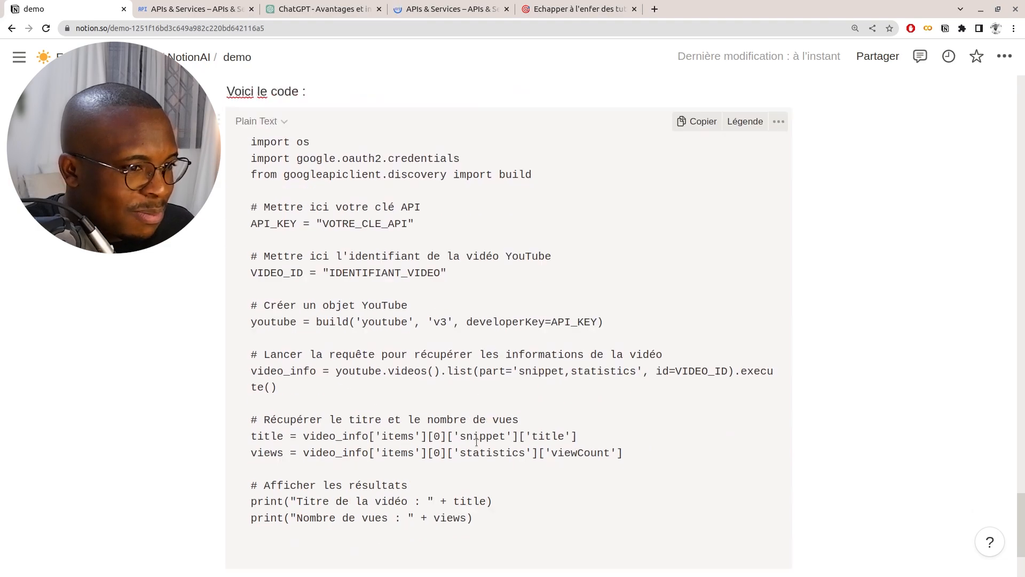
{"action": "scroll", "coordinate": [402, 257], "scroll_direction": "up", "scroll_amount": 8}
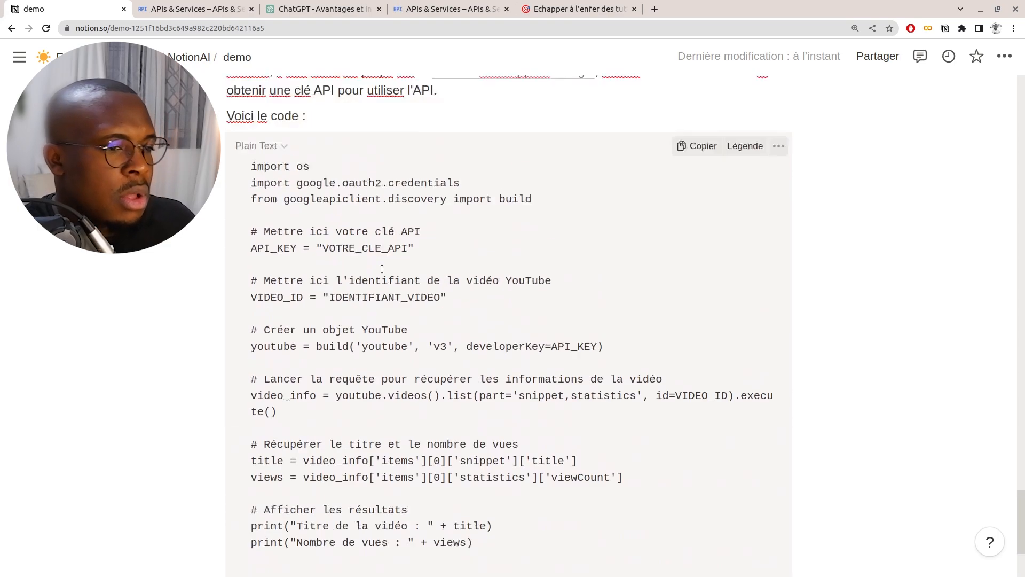
- Place the ChatGPT tab beside the Notion tab and compare the two Python answers
{"action": "left_click", "coordinate": [193, 9]}
{"action": "left_click", "coordinate": [345, 4]}
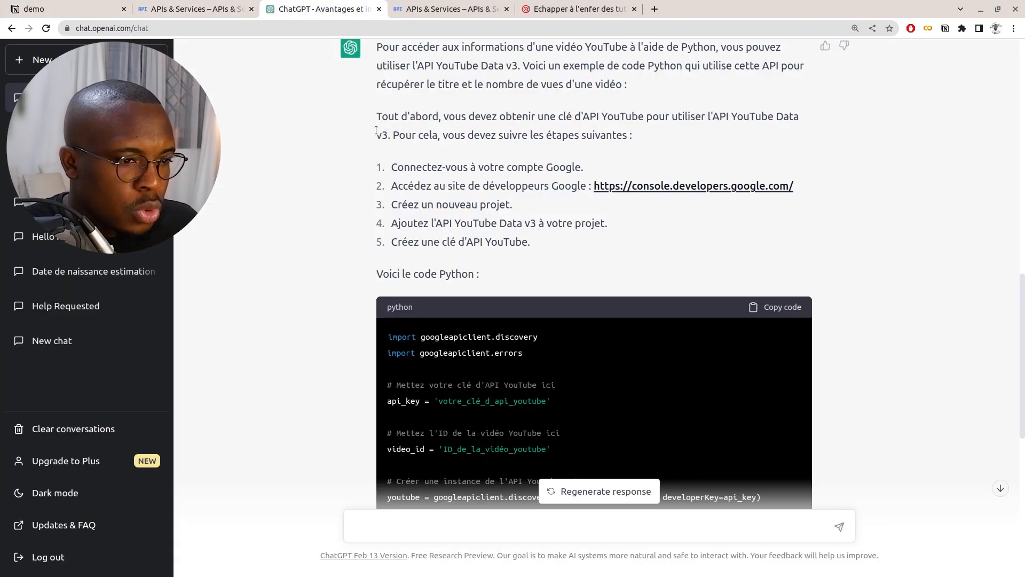
{"action": "left_click_drag", "start_coordinate": [345, 4], "coordinate": [219, 7]}
{"action": "scroll", "coordinate": [386, 223], "scroll_direction": "down", "scroll_amount": 7}
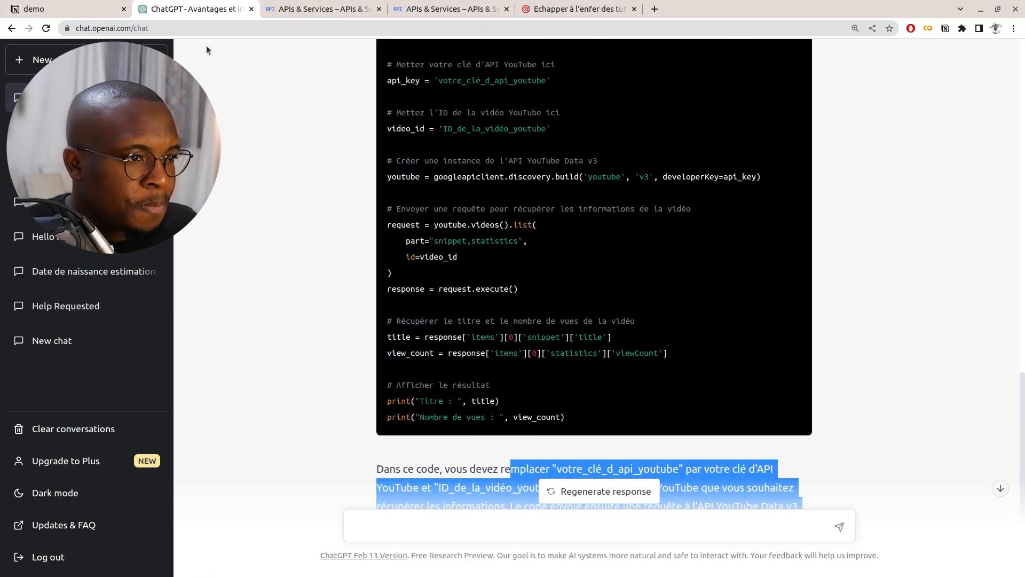
{"action": "left_click", "coordinate": [69, 8]}
{"action": "left_click", "coordinate": [171, 4]}
{"action": "scroll", "coordinate": [408, 211], "scroll_direction": "down", "scroll_amount": 3}
- Add the line "Le mecanisme d'attention" below the code block on the Notion demo page and copy it
{"action": "left_click", "coordinate": [98, 8]}
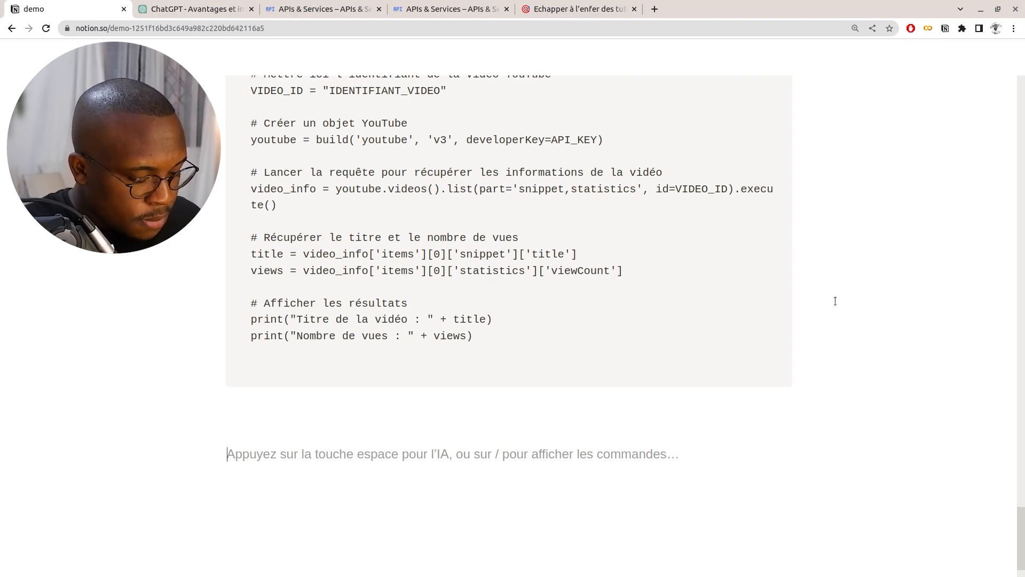
{"action": "type", "text": "Le mecanisme d'attention"}
{"action": "left_click_drag", "start_coordinate": [372, 454], "coordinate": [224, 448]}
{"action": "key", "text": "ctrl+c"}
- Have Notion AI explain the selected line "Le mecanisme d'attention"
{"action": "left_click", "coordinate": [235, 423]}
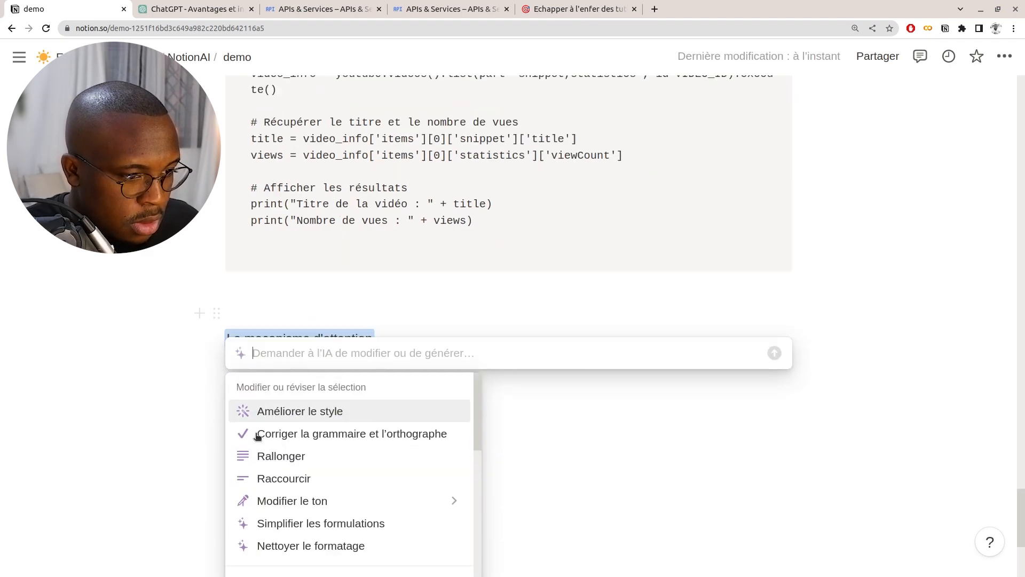
{"action": "scroll", "coordinate": [291, 492], "scroll_direction": "down", "scroll_amount": 2}
{"action": "left_click", "coordinate": [290, 503]}
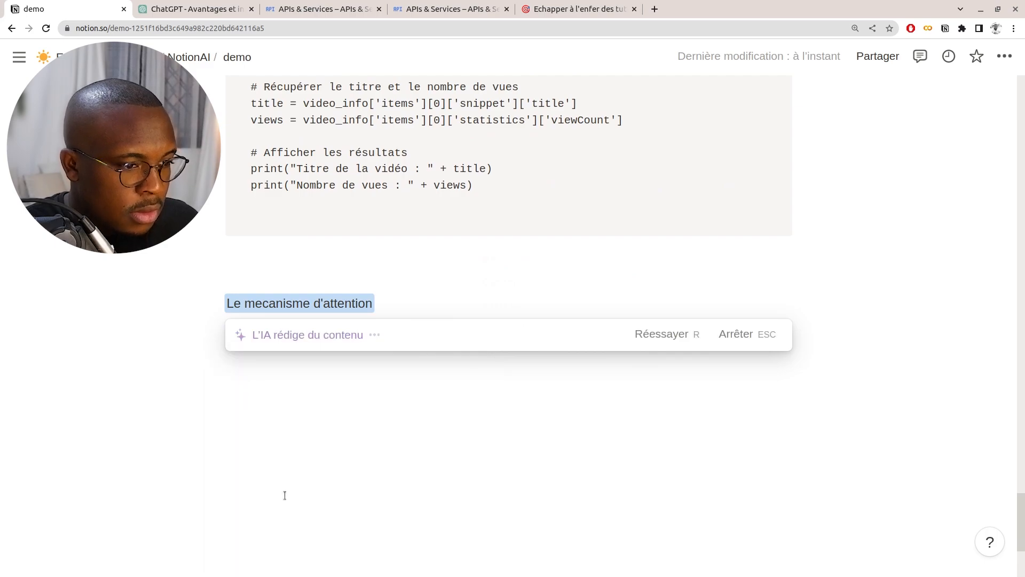
- Switch to ChatGPT and send the prompt "explique moi le Le mecanisme d'attention", pasting in the copied line
{"action": "left_click", "coordinate": [195, 8]}
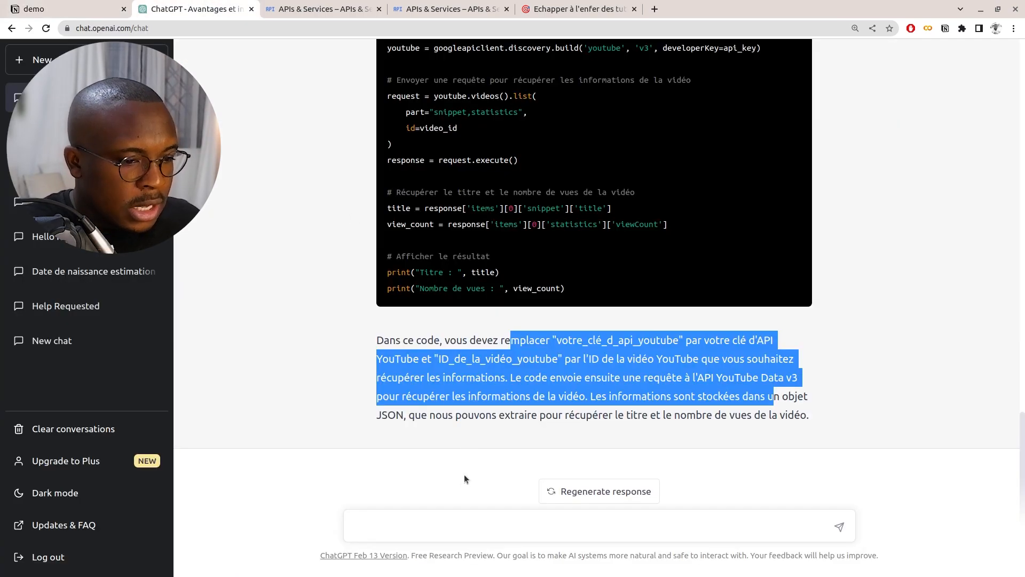
{"action": "left_click", "coordinate": [451, 521]}
{"action": "type", "text": "explique "}
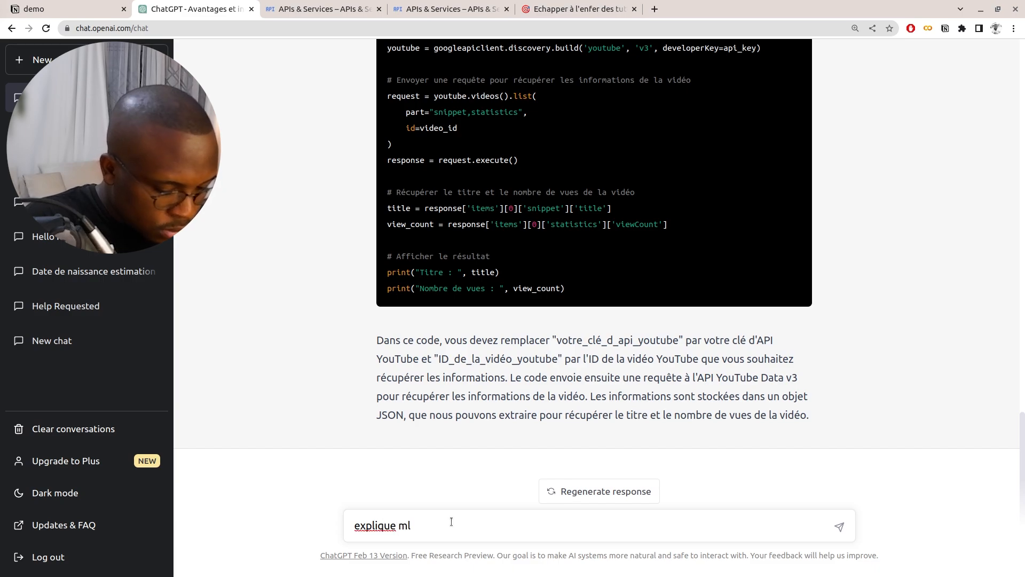
{"action": "type", "text": "moi le"}
{"action": "key", "text": "ctrl+v"}
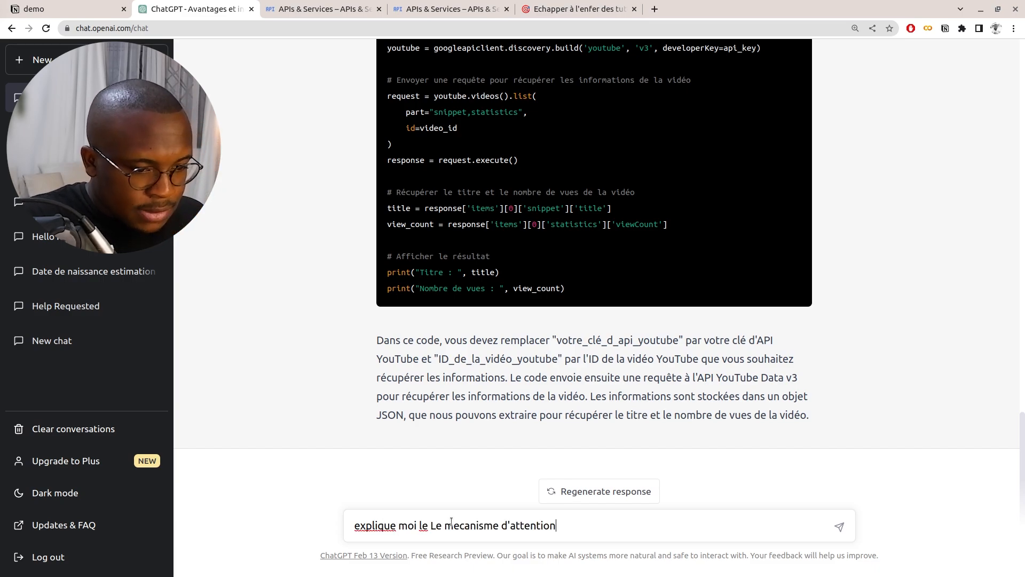
{"action": "key", "text": "Return"}
- Have Notion AI continue writing its explanation of the attention mechanism, and check ChatGPT's answer to the same topic
{"action": "left_click", "coordinate": [63, 3]}
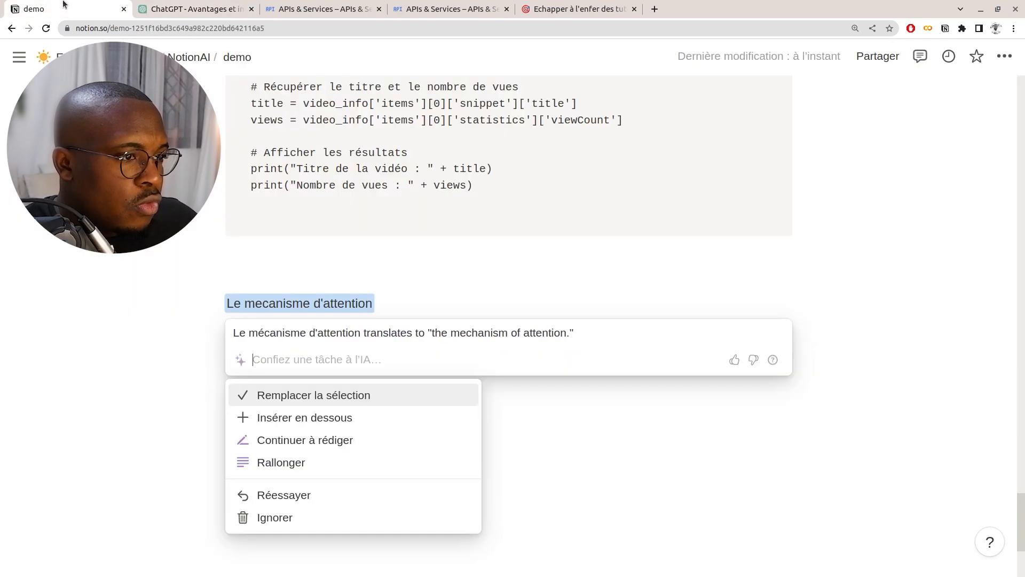
{"action": "left_click", "coordinate": [293, 441]}
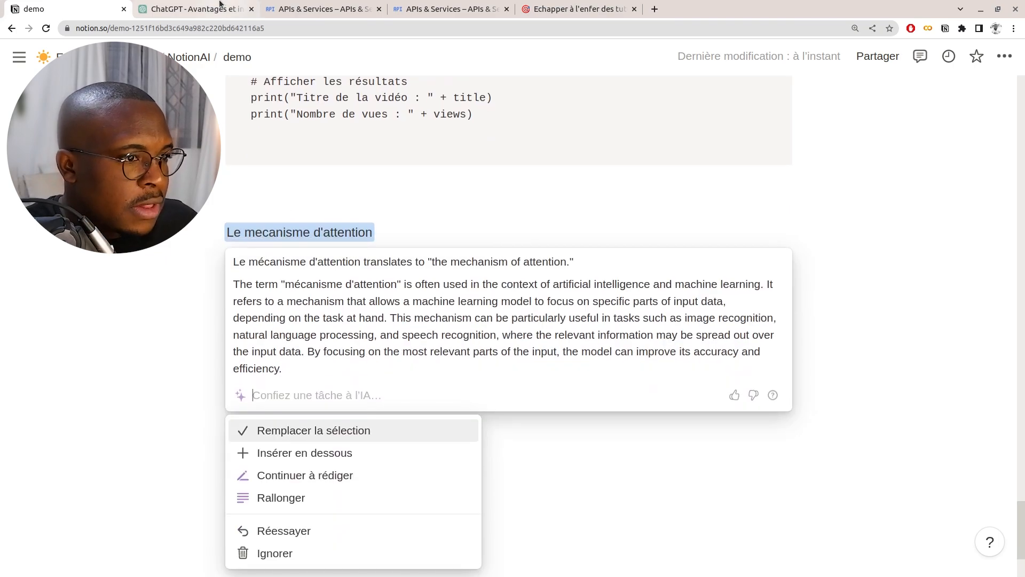
{"action": "left_click", "coordinate": [203, 8]}
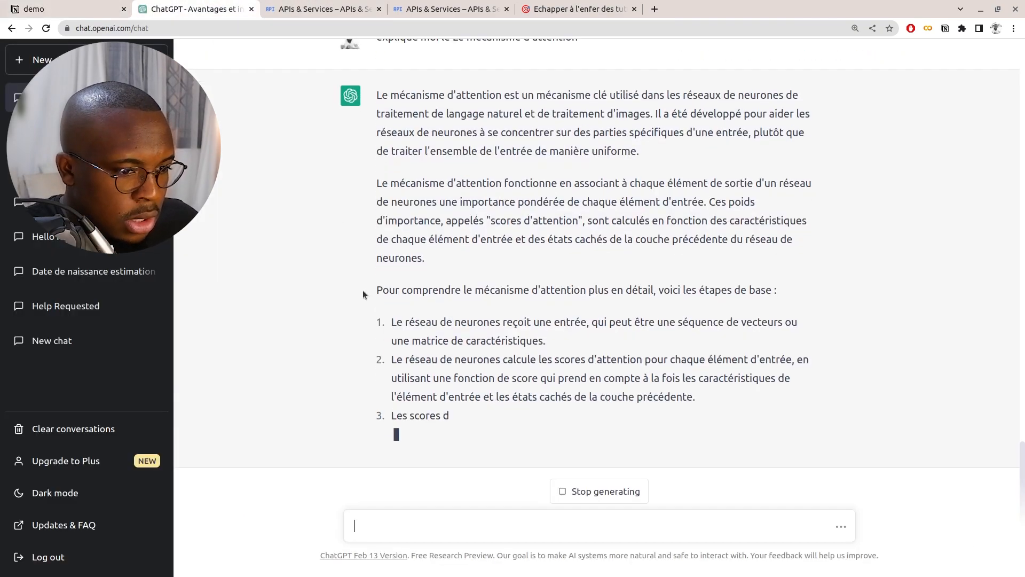
{"action": "scroll", "coordinate": [263, 299], "scroll_direction": "up", "scroll_amount": 3}
- Return to Notion and instruct the AI to give its attention mechanism explanation "In french"
{"action": "left_click", "coordinate": [64, 9]}
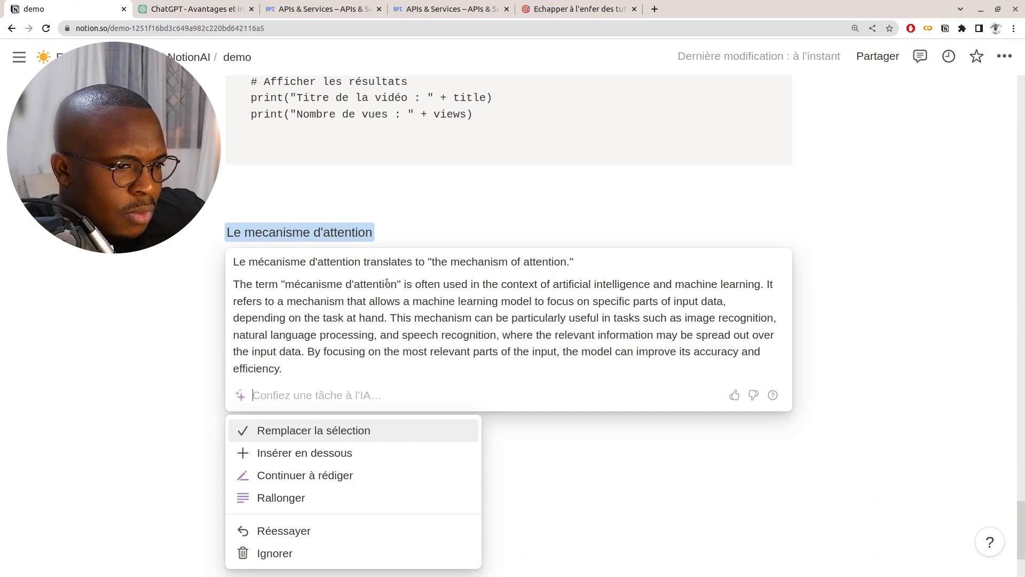
{"action": "type", "text": "In fere"}
{"action": "key", "text": "BackSpace"}
{"action": "key", "text": "BackSpace"}
{"action": "key", "text": "BackSpace"}
{"action": "type", "text": "rench"}
{"action": "key", "text": "Return"}
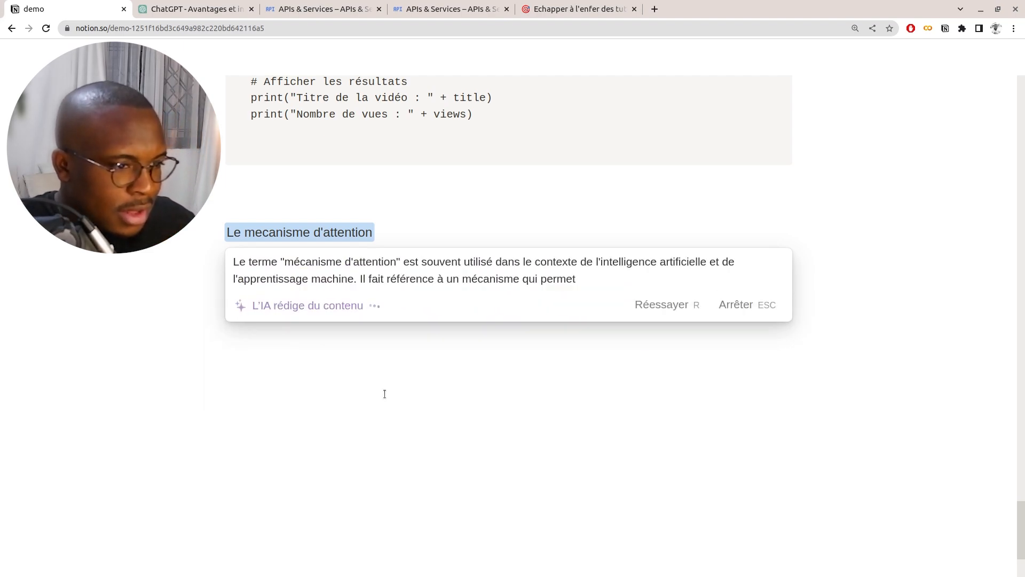
- Compare ChatGPT's explanation of the attention mechanism with Notion AI's French version
{"action": "left_click", "coordinate": [203, 7]}
{"action": "scroll", "coordinate": [470, 370], "scroll_direction": "down", "scroll_amount": 8}
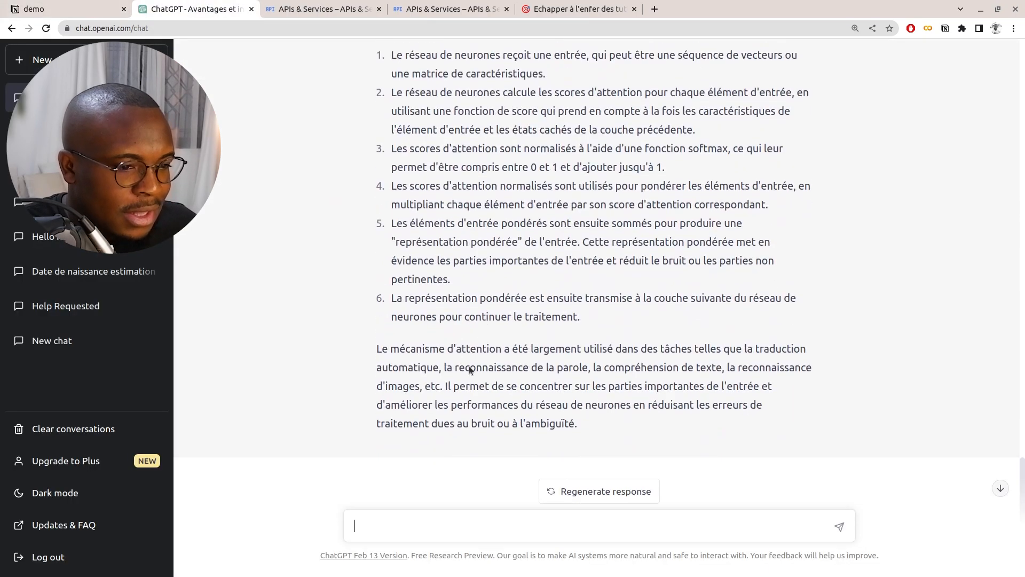
{"action": "scroll", "coordinate": [470, 370], "scroll_direction": "up", "scroll_amount": 8}
{"action": "left_click", "coordinate": [70, 8]}
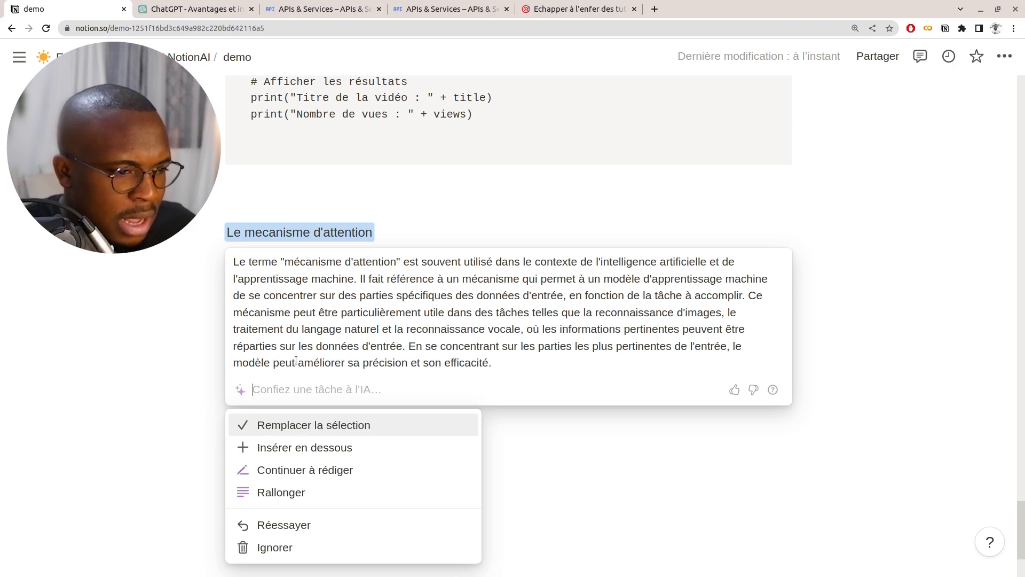
{"action": "left_click", "coordinate": [193, 6]}
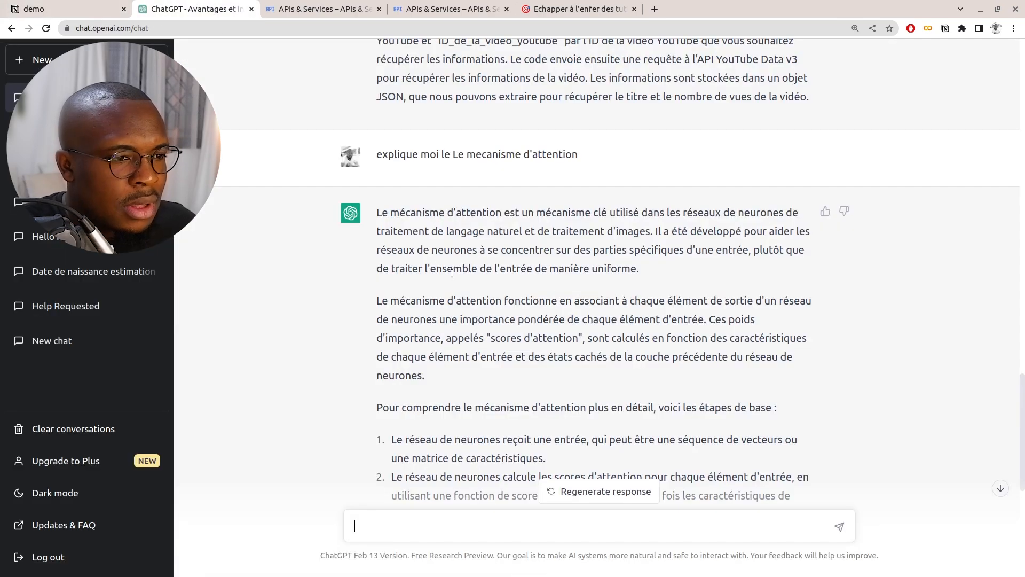
- Read through ChatGPT's full French explanation of the attention mechanism, including its numbered basic steps
{"action": "scroll", "coordinate": [455, 259], "scroll_direction": "down", "scroll_amount": 4}
{"action": "scroll", "coordinate": [455, 259], "scroll_direction": "down", "scroll_amount": 1}
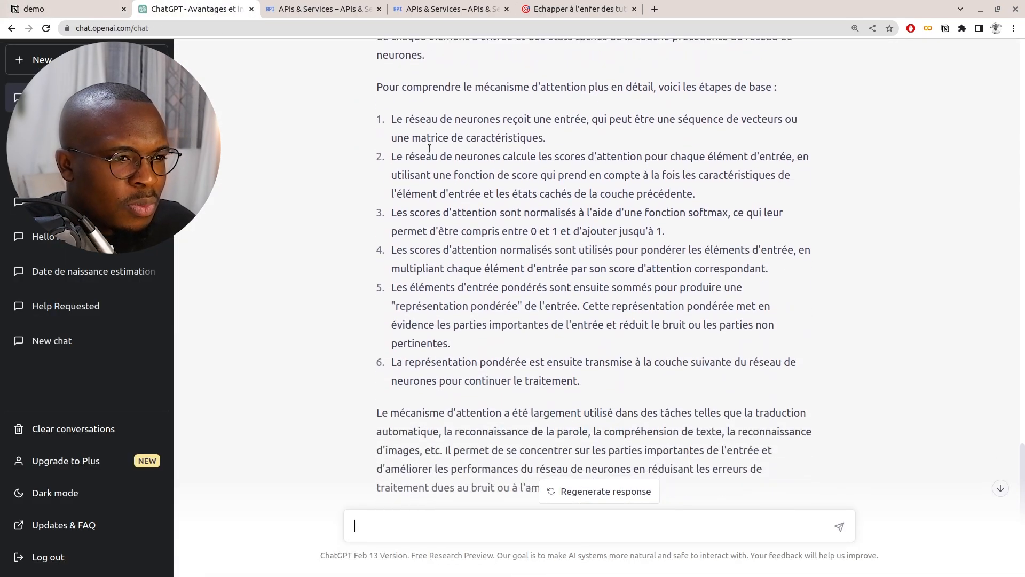
{"action": "left_click_drag", "start_coordinate": [480, 87], "coordinate": [567, 87]}
{"action": "left_click_drag", "start_coordinate": [513, 137], "coordinate": [486, 137]}
{"action": "scroll", "coordinate": [540, 266], "scroll_direction": "down", "scroll_amount": 2}
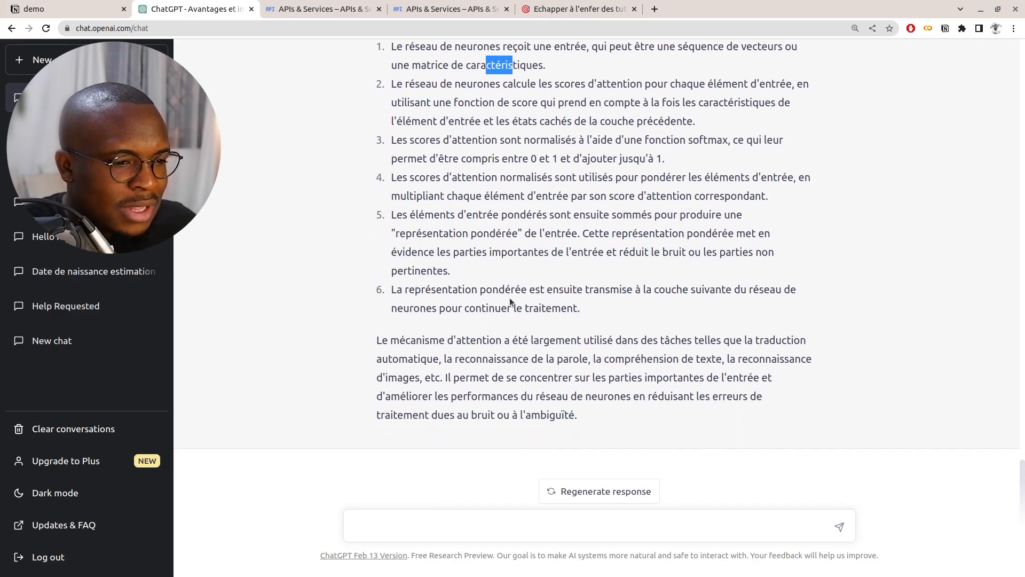
{"action": "scroll", "coordinate": [462, 320], "scroll_direction": "up", "scroll_amount": 9}
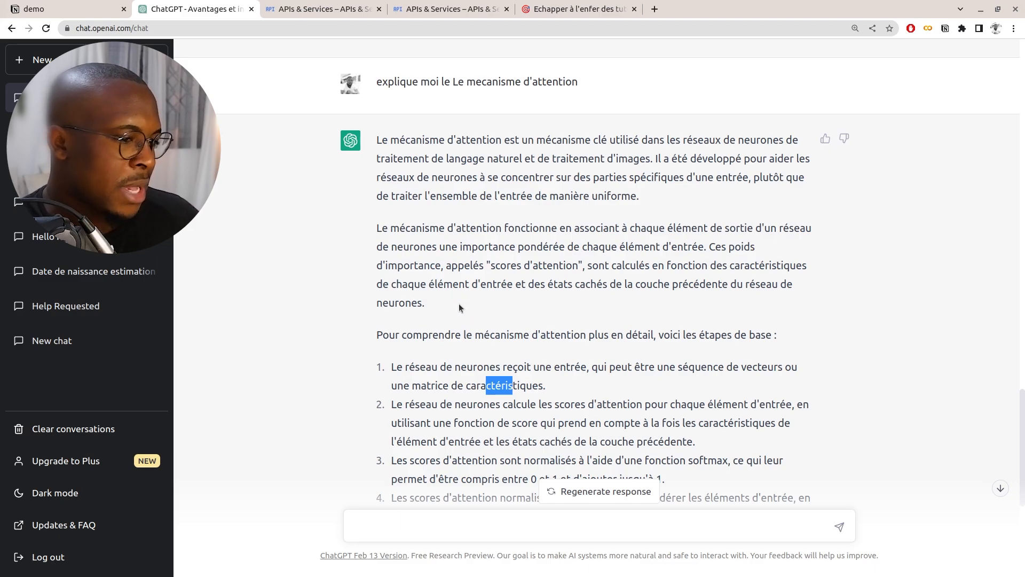
{"action": "scroll", "coordinate": [473, 342], "scroll_direction": "up", "scroll_amount": 1}
- Return to Notion and review the content generated on the demo page, from the job posting to the attention mechanism explanation
{"action": "key", "text": "ctrl+Page_Up"}
{"action": "left_click", "coordinate": [467, 448]}
{"action": "scroll", "coordinate": [467, 448], "scroll_direction": "up", "scroll_amount": 20}
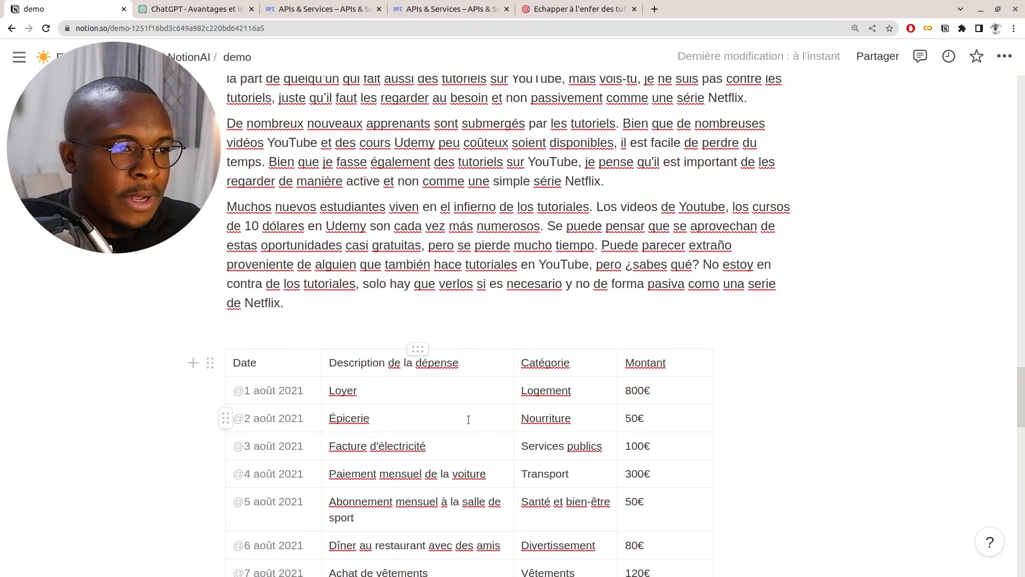
{"action": "left_click", "coordinate": [177, 5]}
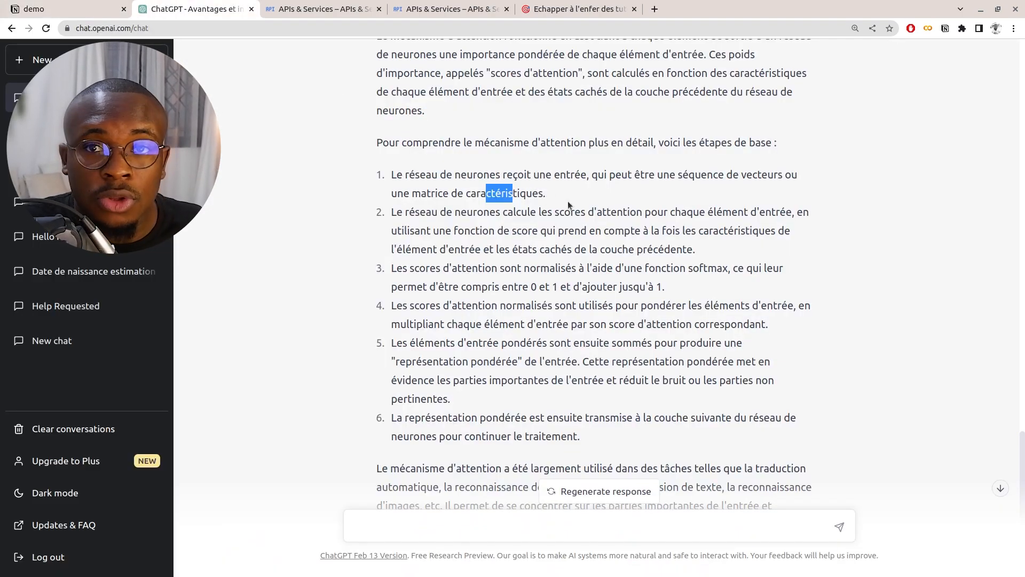
{"action": "key", "text": "ctrl+Page_Up"}
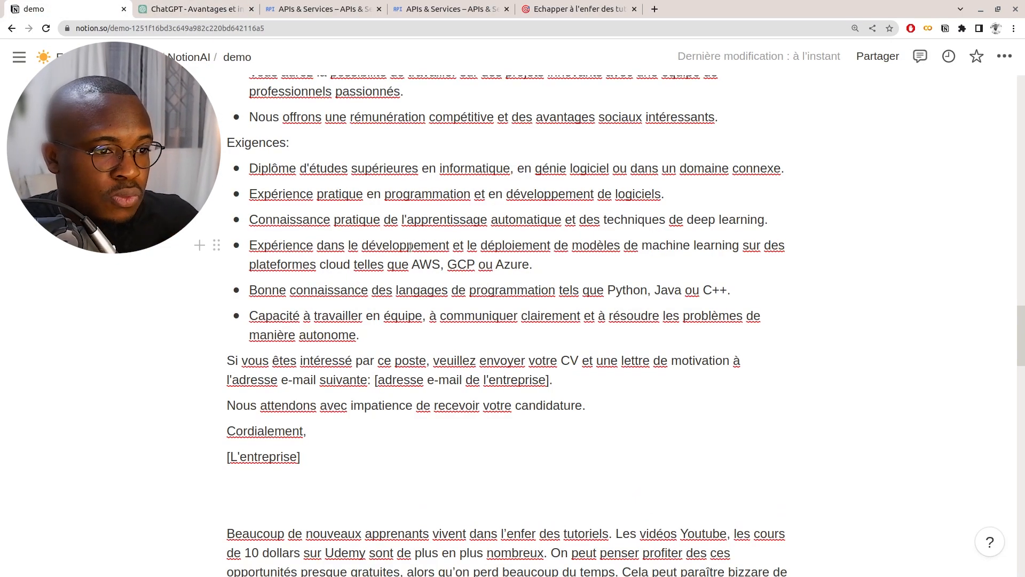
{"action": "scroll", "coordinate": [409, 246], "scroll_direction": "up", "scroll_amount": 5}
{"action": "scroll", "coordinate": [441, 272], "scroll_direction": "down", "scroll_amount": 12}
{"action": "scroll", "coordinate": [441, 272], "scroll_direction": "down", "scroll_amount": 20}
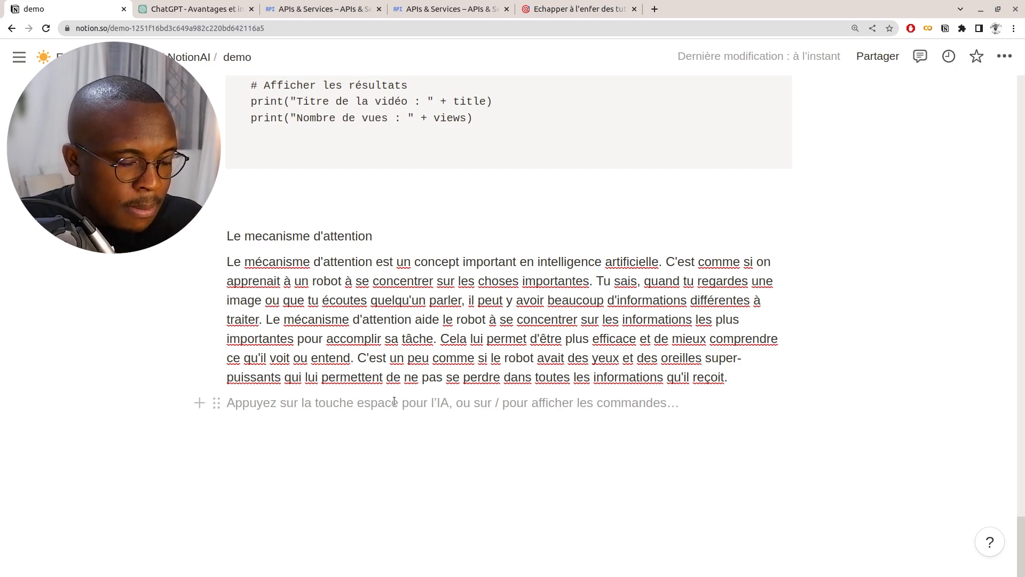
{"action": "scroll", "coordinate": [404, 374], "scroll_direction": "up", "scroll_amount": 15}
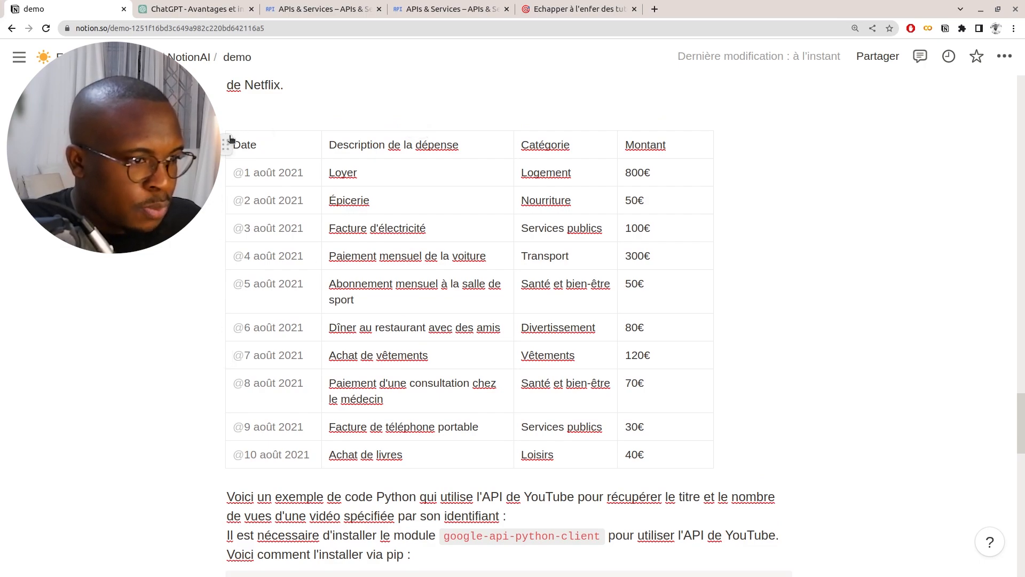
- Select the whole expense table and ask Notion AI "Quelle est la somme des montants dépensés"
{"action": "left_click", "coordinate": [251, 142]}
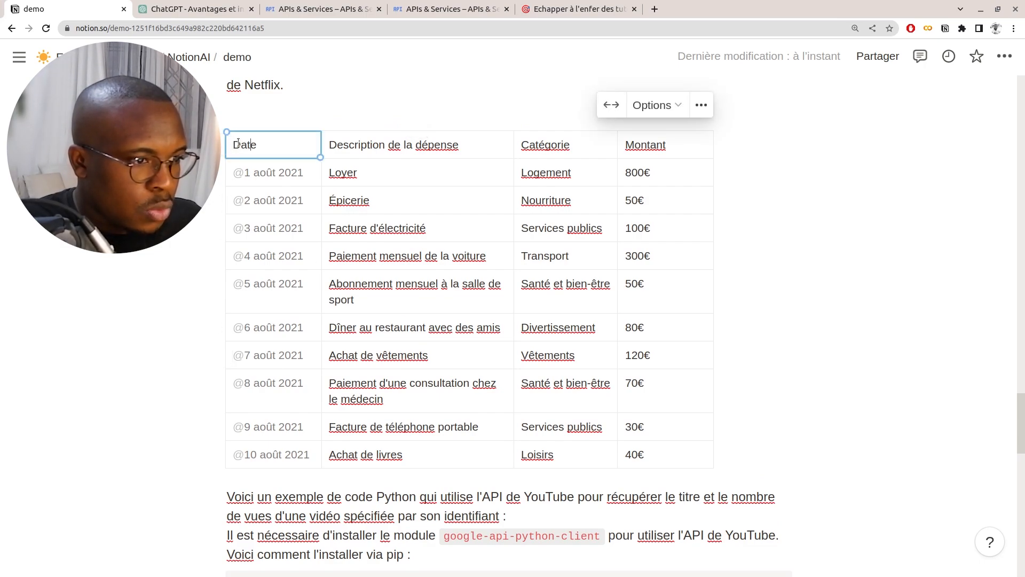
{"action": "left_click_drag", "start_coordinate": [236, 142], "coordinate": [672, 459]}
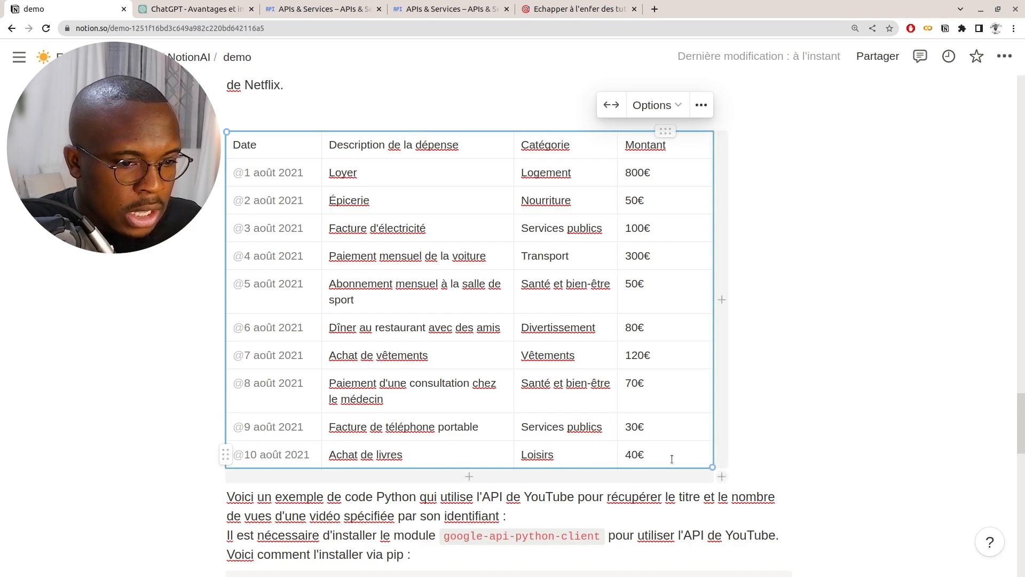
{"action": "left_click", "coordinate": [682, 107]}
{"action": "left_click", "coordinate": [701, 105]}
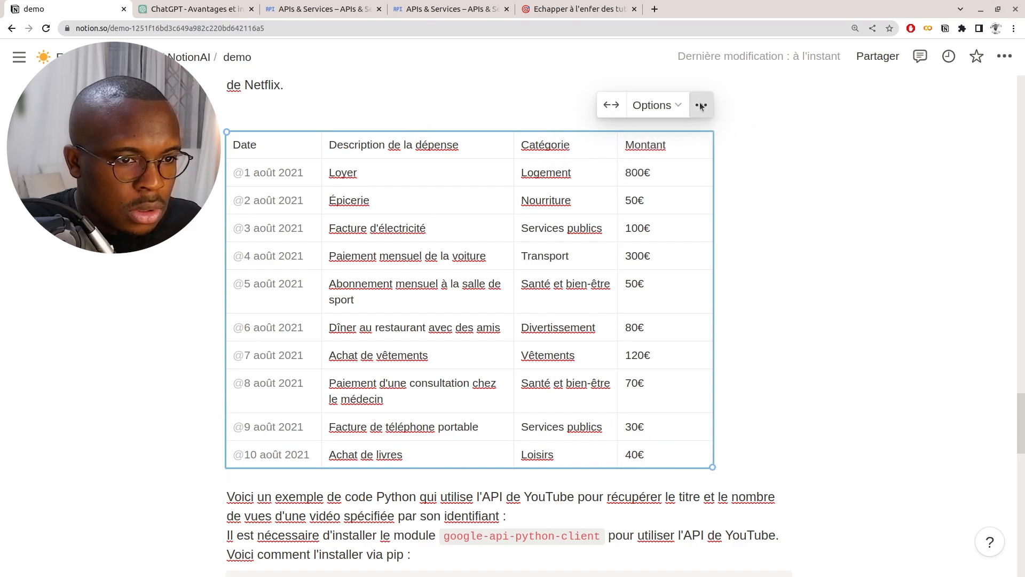
{"action": "left_click", "coordinate": [700, 105]}
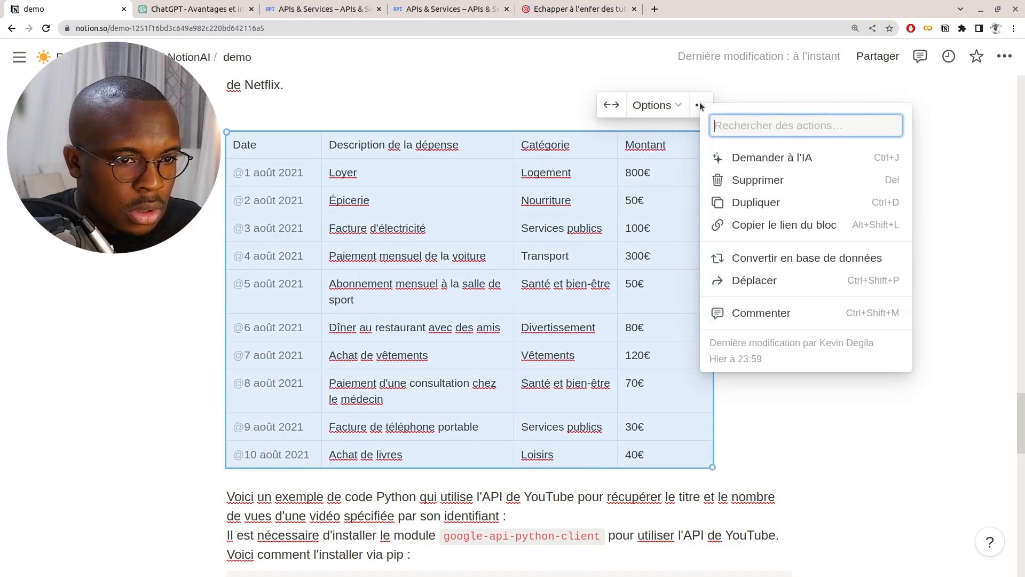
{"action": "left_click", "coordinate": [746, 159]}
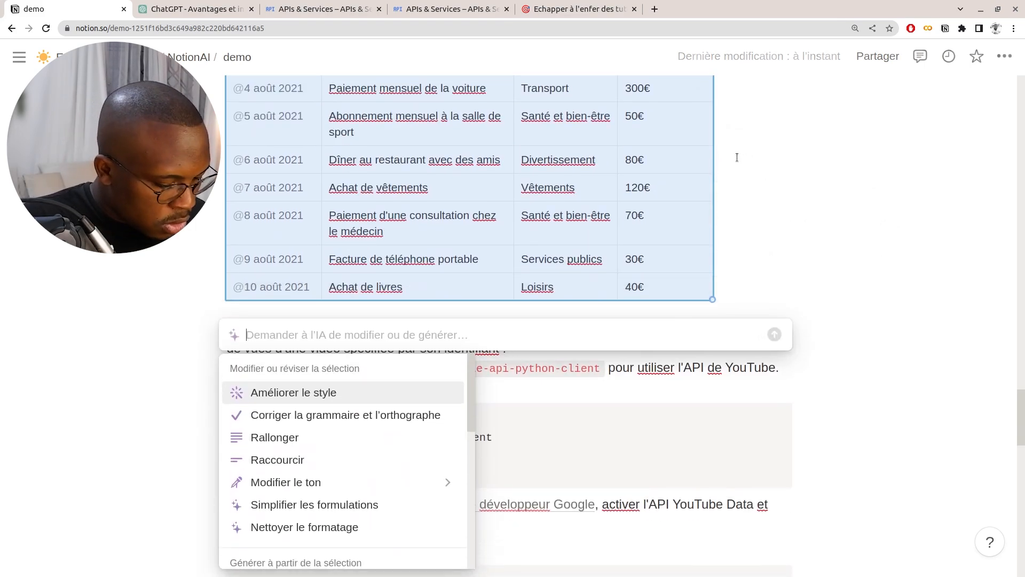
{"action": "type", "text": "Quelle est la somme des "}
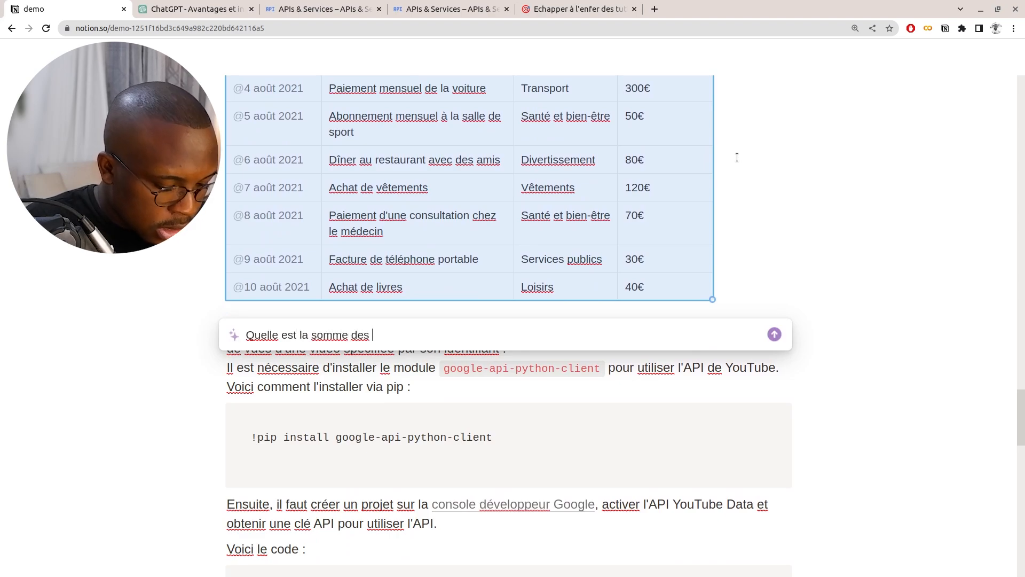
{"action": "type", "text": "monthan"}
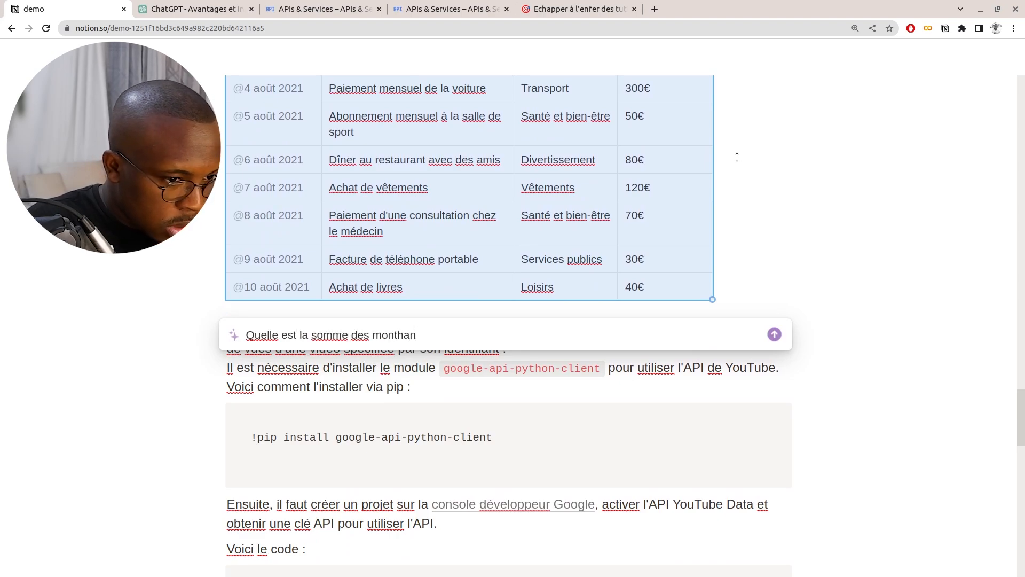
{"action": "key", "text": "BackSpace"}
{"action": "key", "text": "BackSpace"}
{"action": "key", "text": "BackSpace"}
{"action": "type", "text": "ant"}
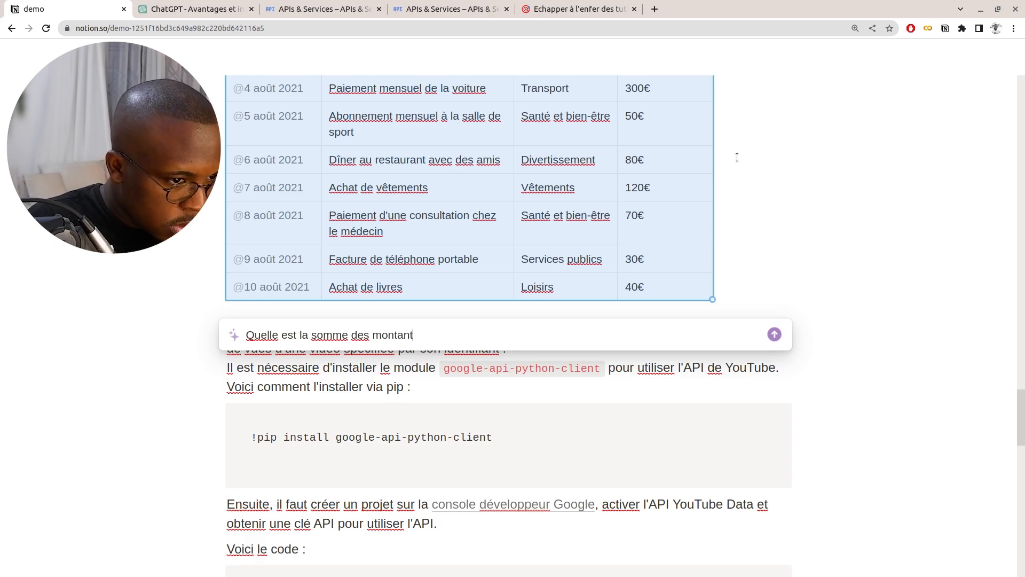
{"action": "type", "text": "s dépensés"}
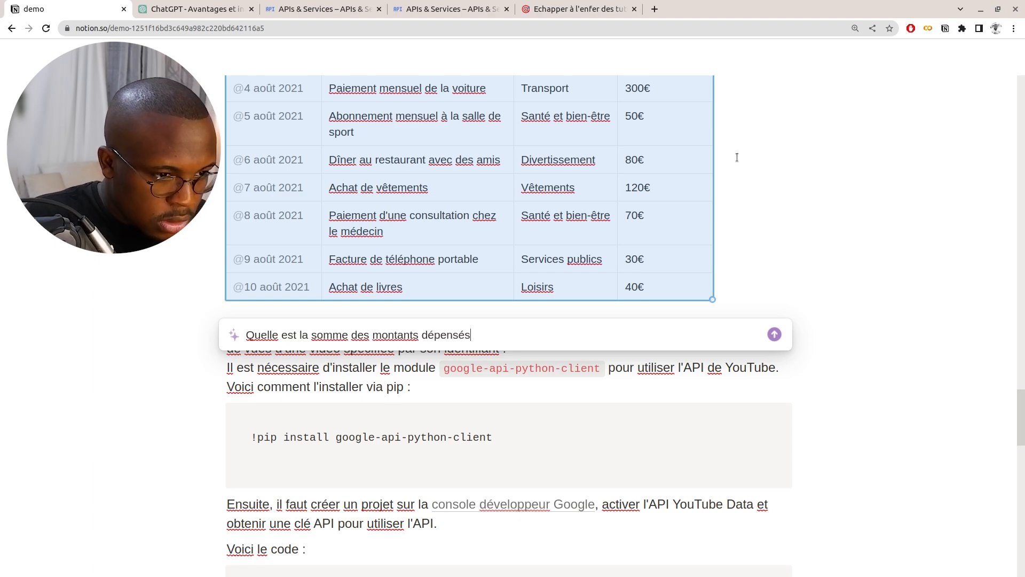
{"action": "key", "text": "Return"}
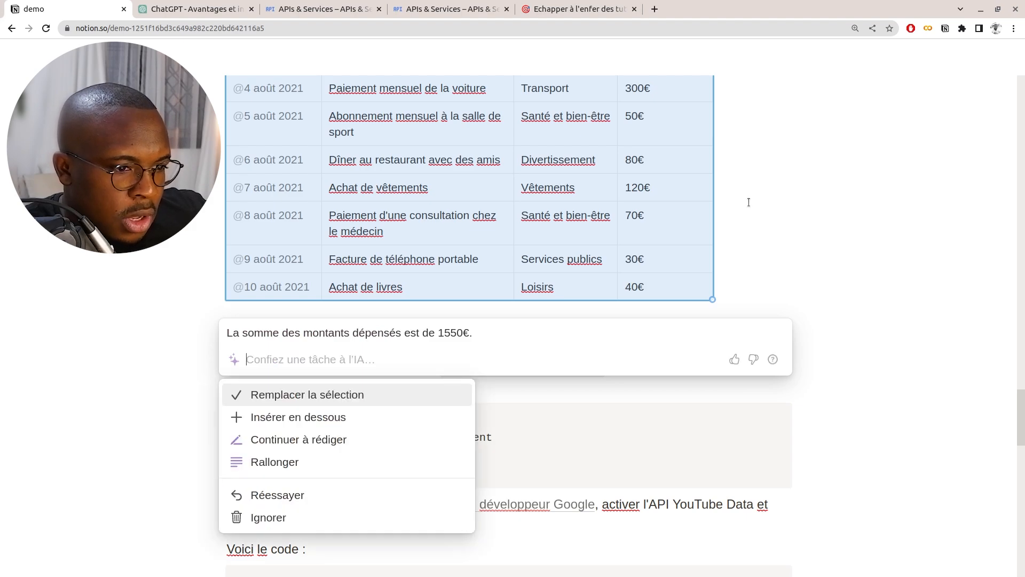
- Ask the AI the follow-up question "Combien dépensé en logement" about the expense table
{"action": "scroll", "coordinate": [732, 265], "scroll_direction": "up", "scroll_amount": 3}
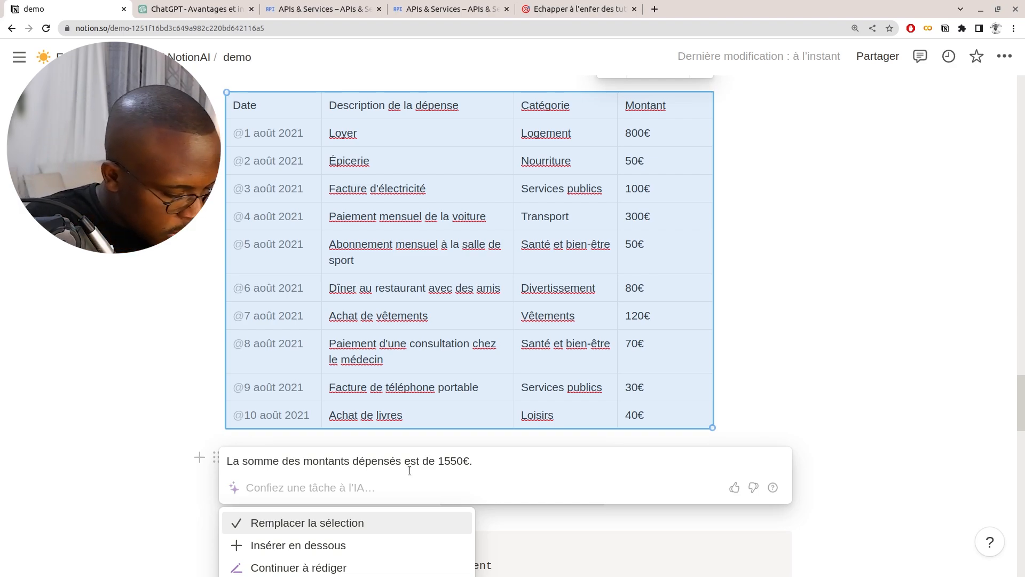
{"action": "type", "text": "Combien "}
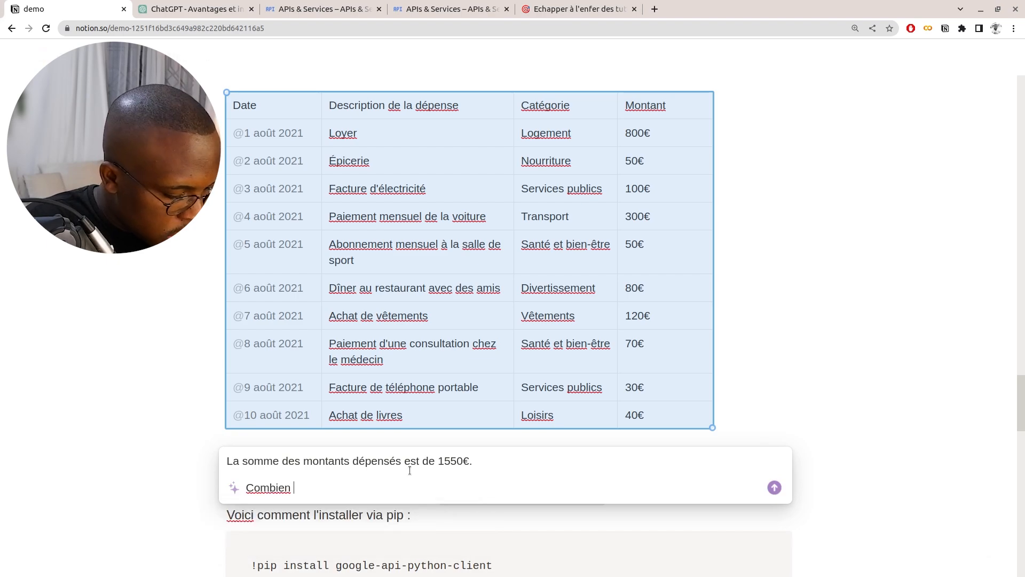
{"action": "type", "text": "dépensé en logement"}
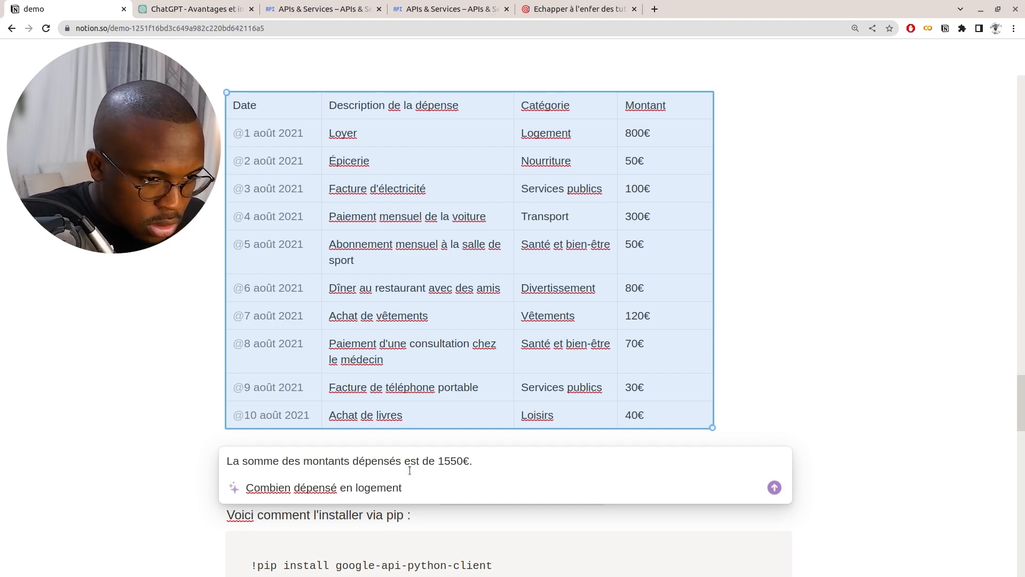
{"action": "key", "text": "Return"}
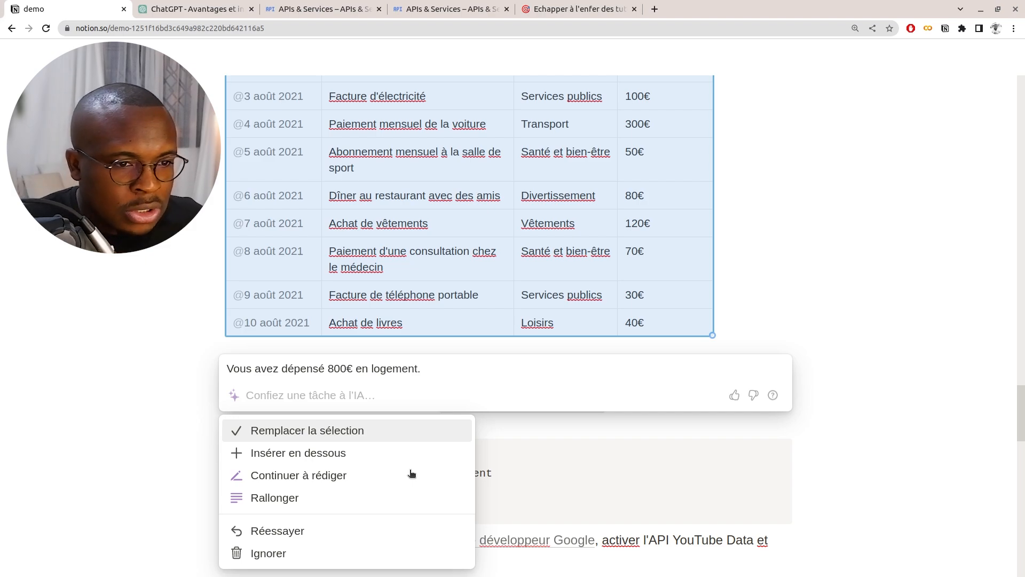
- Have the AI add a "Ville" column to the expense table, and review the generated table from its header row
{"action": "type", "text": "Ajou"}
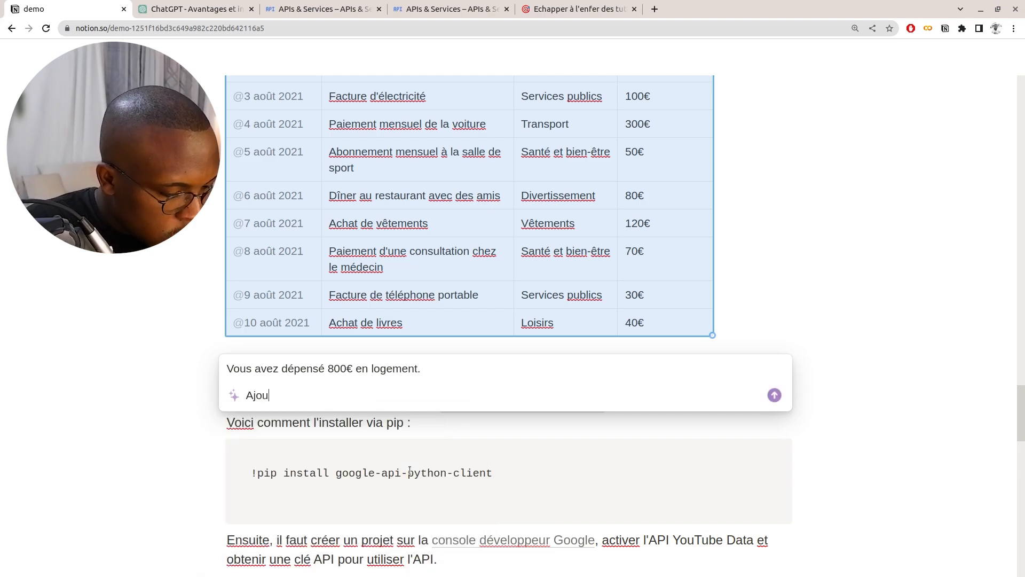
{"action": "type", "text": "te une col"}
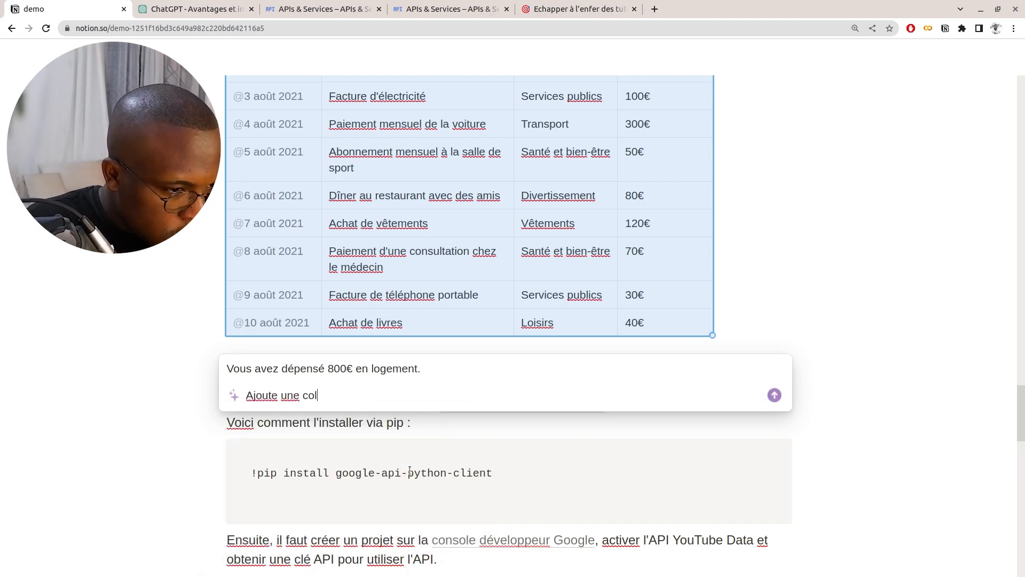
{"action": "type", "text": "onne au tableau"}
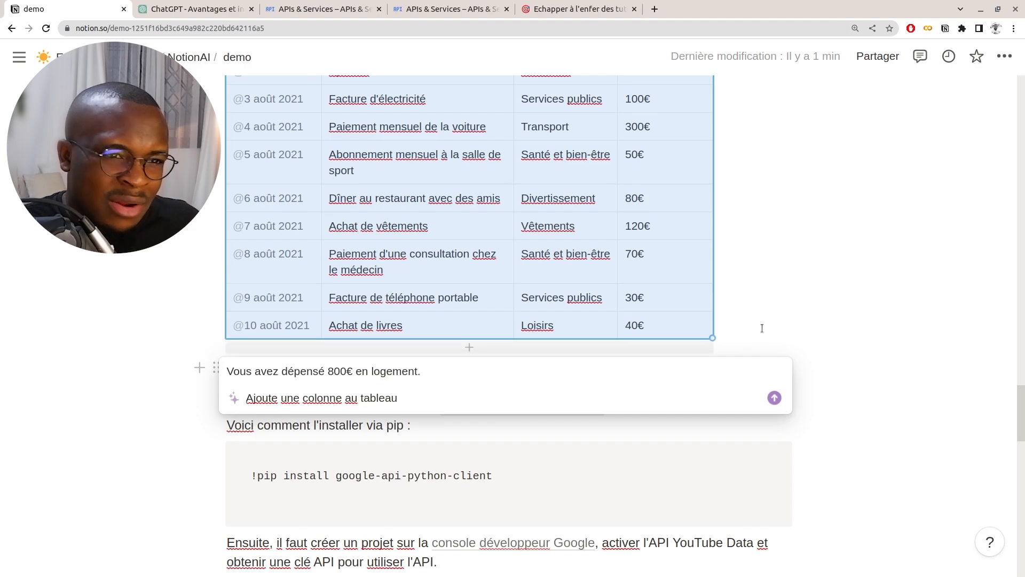
{"action": "scroll", "coordinate": [762, 328], "scroll_direction": "up", "scroll_amount": 2}
{"action": "scroll", "coordinate": [762, 328], "scroll_direction": "down", "scroll_amount": 1}
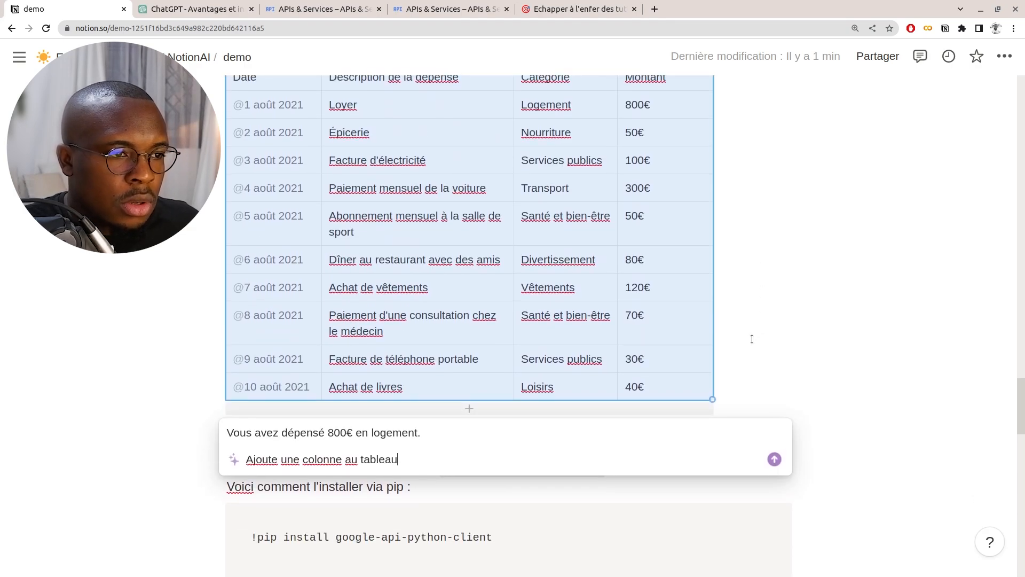
{"action": "left_click", "coordinate": [339, 461]}
{"action": "type", "text": "Ville"}
{"action": "key", "text": "Return"}
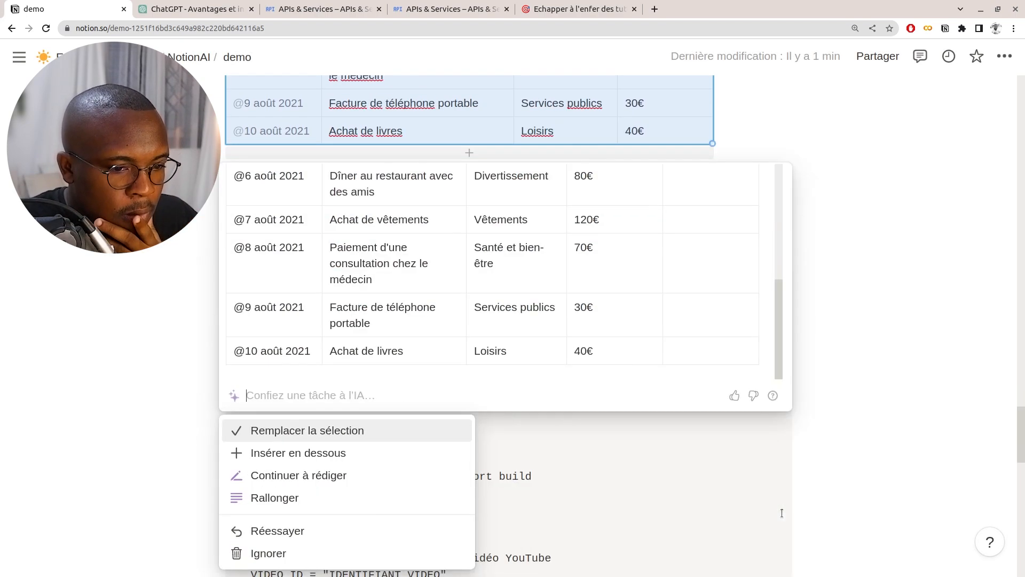
{"action": "left_click_drag", "start_coordinate": [780, 353], "coordinate": [781, 238]}
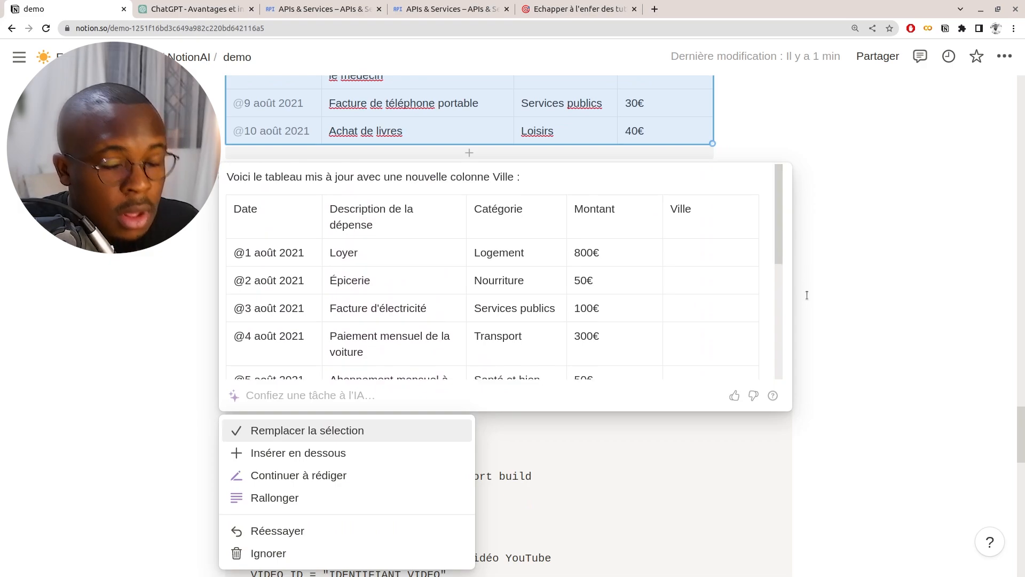